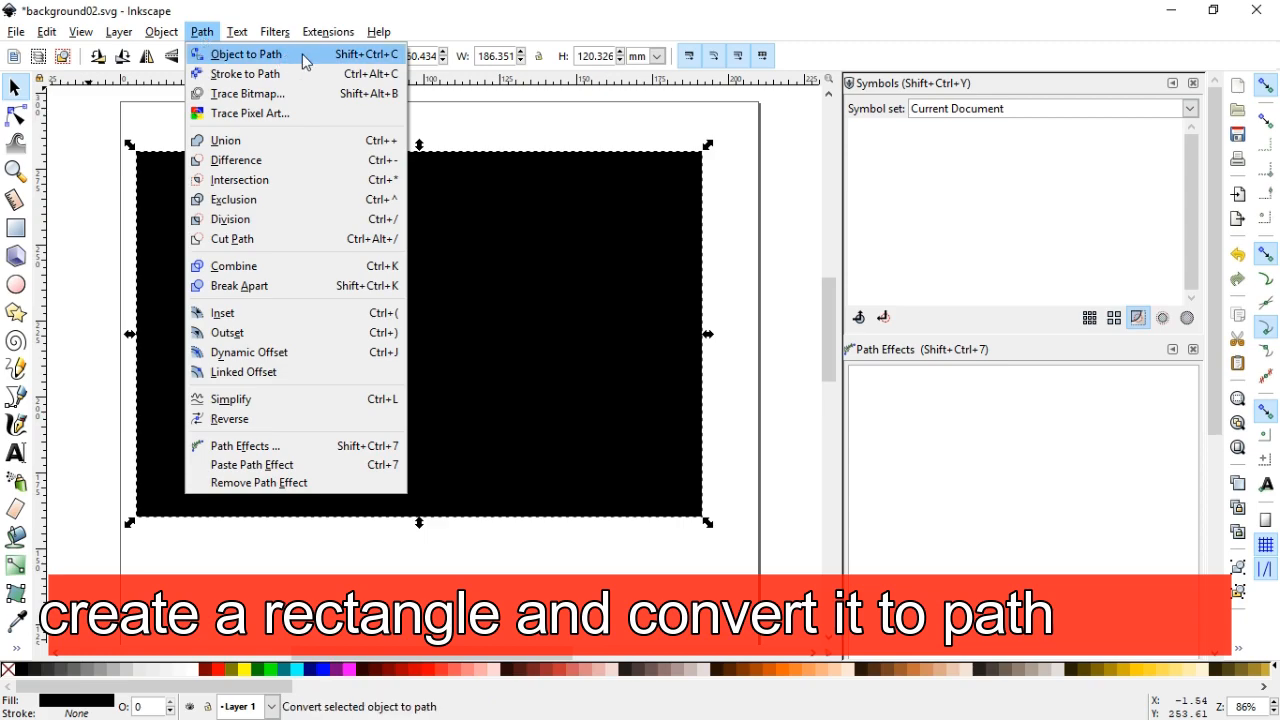
# Step: Convert the black rectangle to a path and fill it with light gray
pyautogui.click(305, 62)
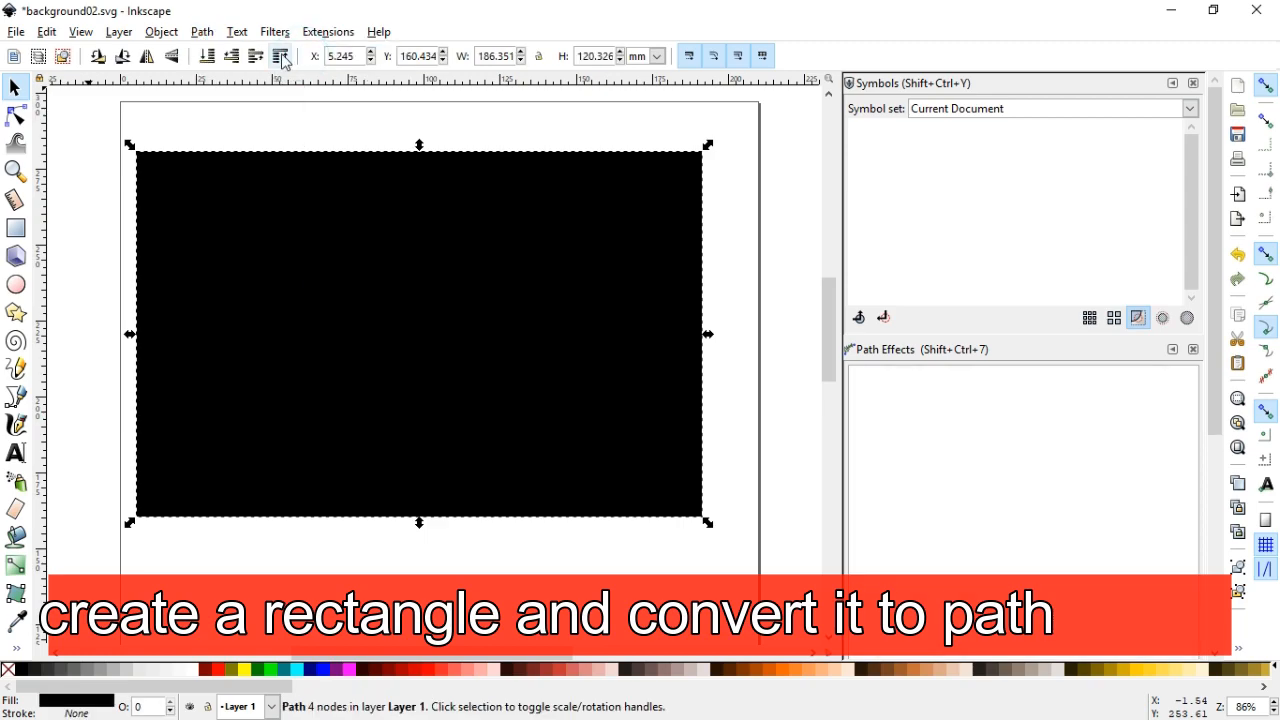
pyautogui.click(125, 672)
# Step: Duplicate the light gray rectangle and fill the copy with olive
pyautogui.rightClick(323, 289)
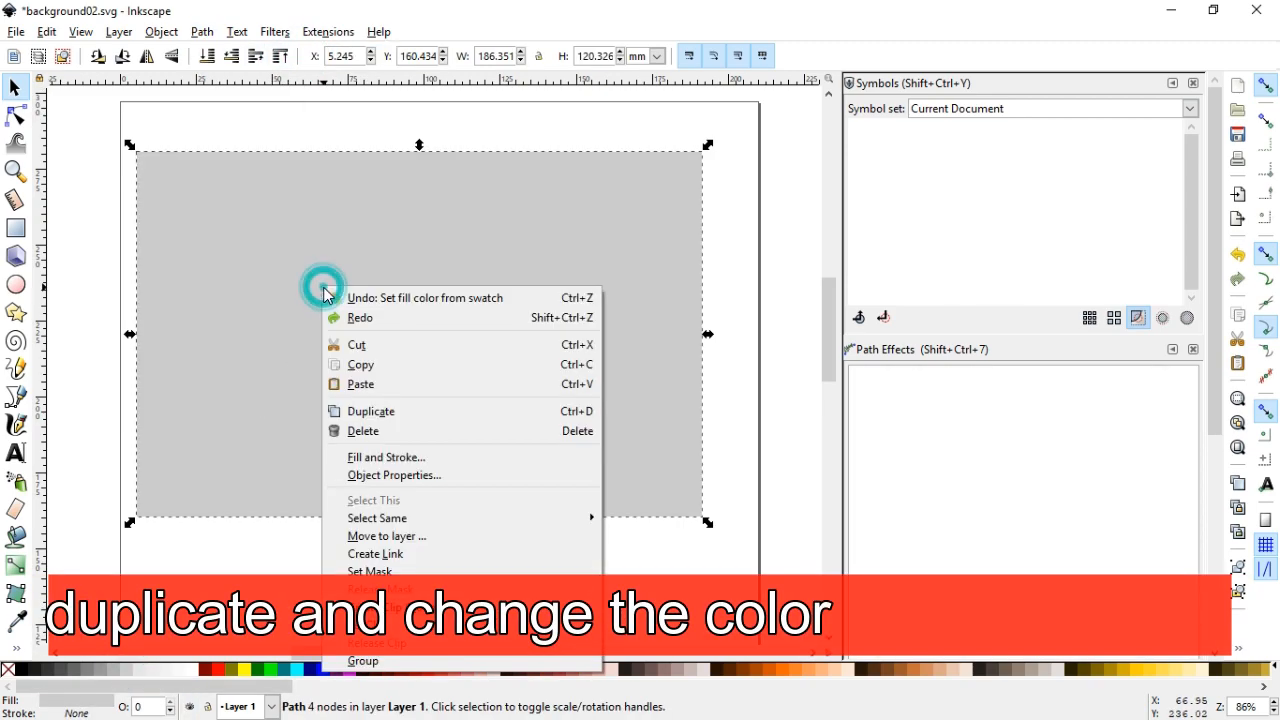
pyautogui.click(479, 419)
pyautogui.click(18, 118)
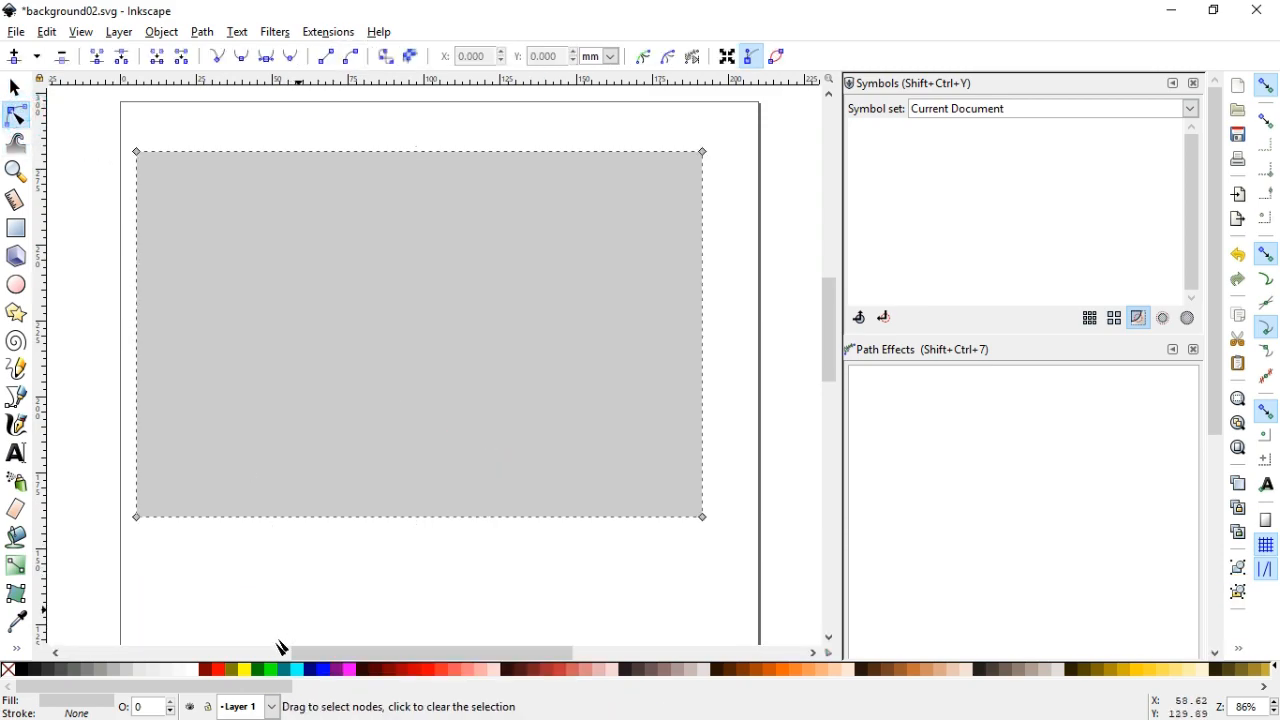
pyautogui.click(233, 670)
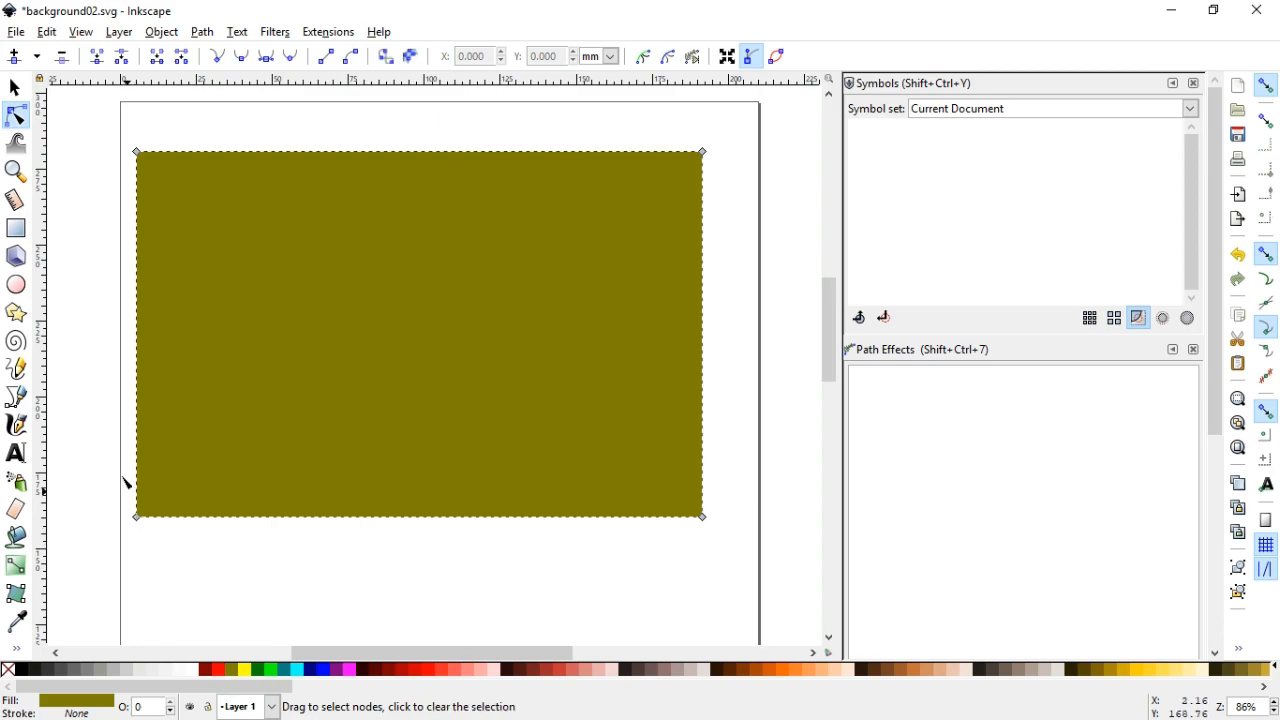
# Step: Collapse the olive copy's lower-left corner onto the upper-left one, bow the diagonal edge downward and delete the upper-right node
pyautogui.moveTo(213, 548); pyautogui.dragTo(221, 565)
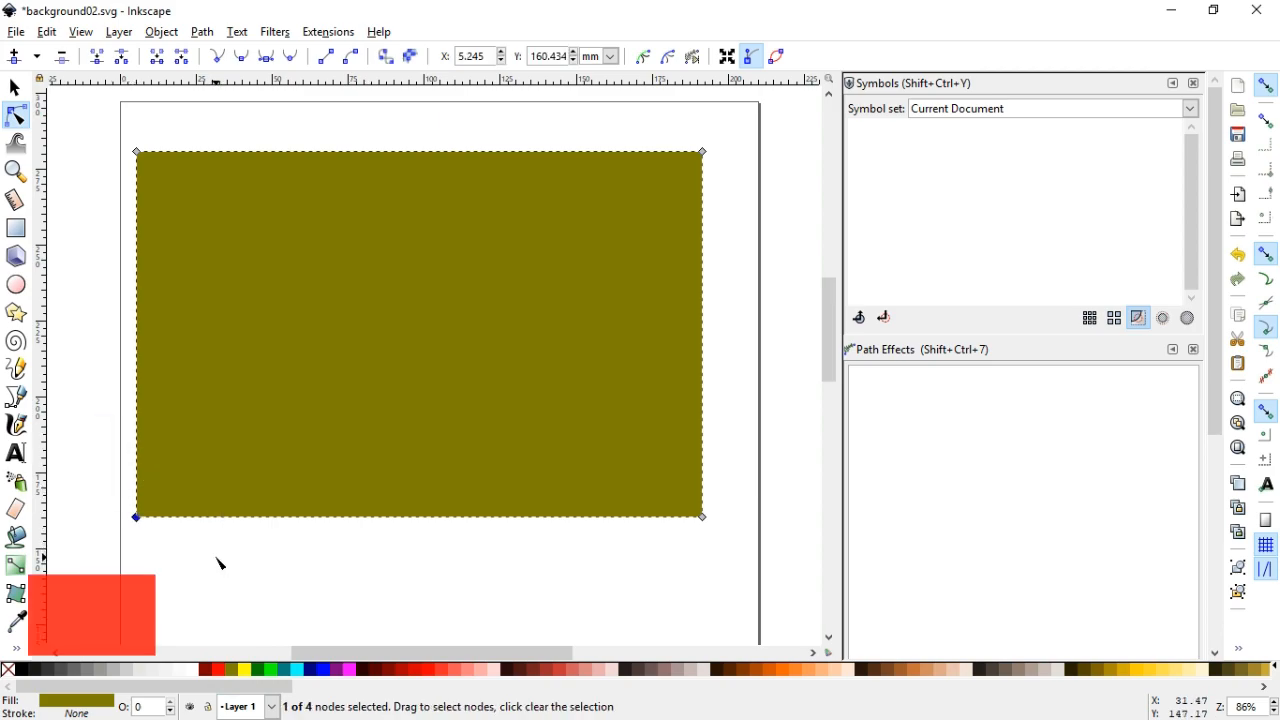
pyautogui.moveTo(136, 517); pyautogui.dragTo(136, 152)
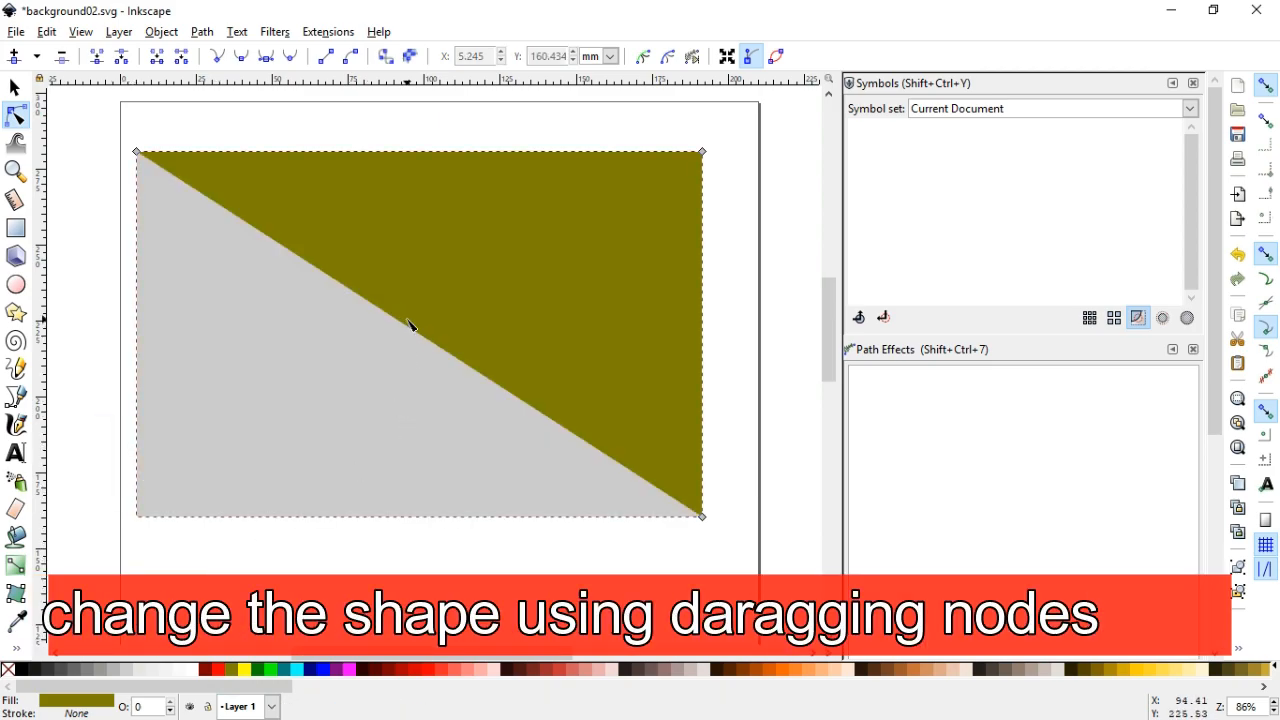
pyautogui.moveTo(411, 334); pyautogui.dragTo(374, 346)
pyautogui.moveTo(683, 120); pyautogui.dragTo(740, 185)
pyautogui.press('Delete')
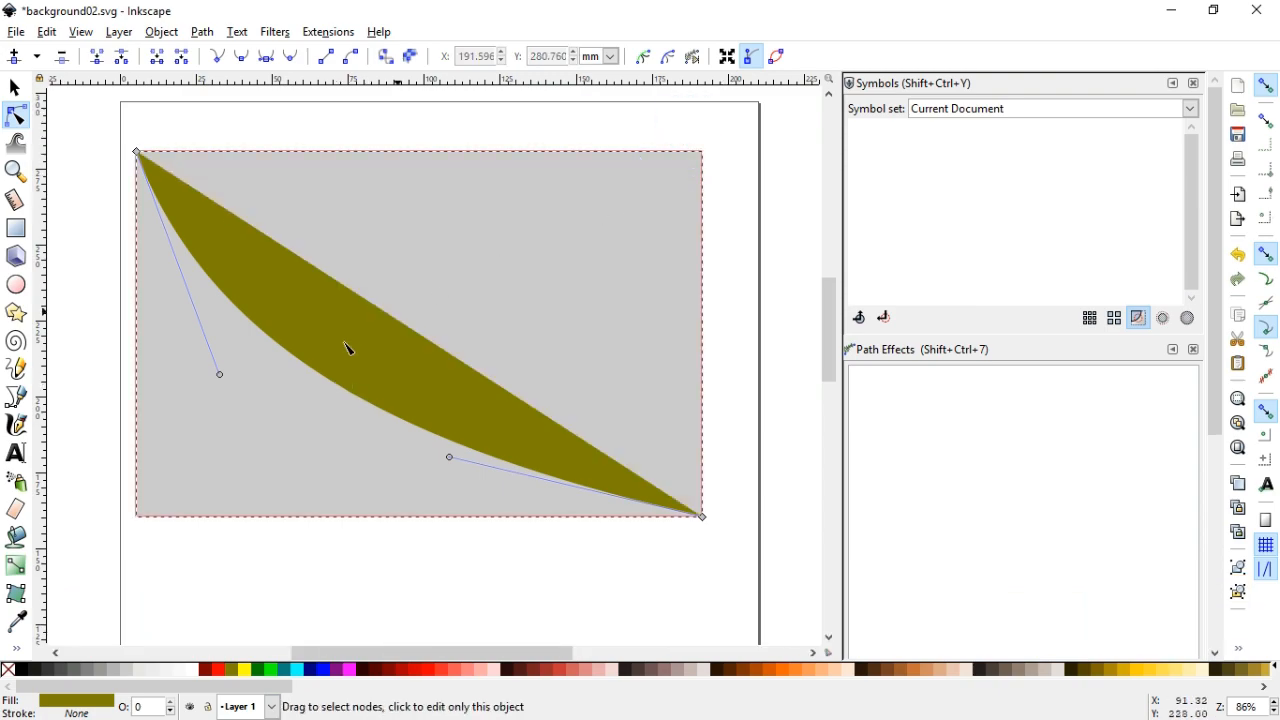
# Step: Insert a node near the upper-left end of the olive shape's straight edge and pull it up above the gray background
pyautogui.doubleClick(171, 176)
pyautogui.moveTo(171, 176); pyautogui.dragTo(171, 132)
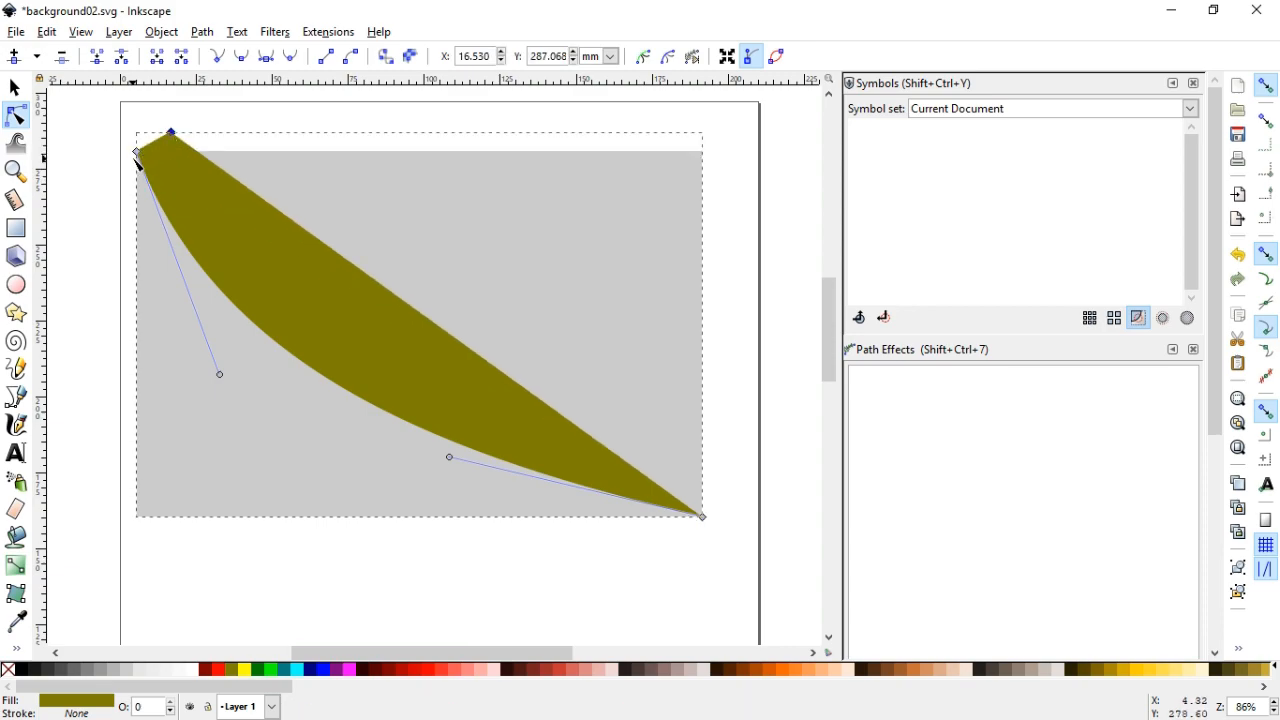
pyautogui.click(136, 152)
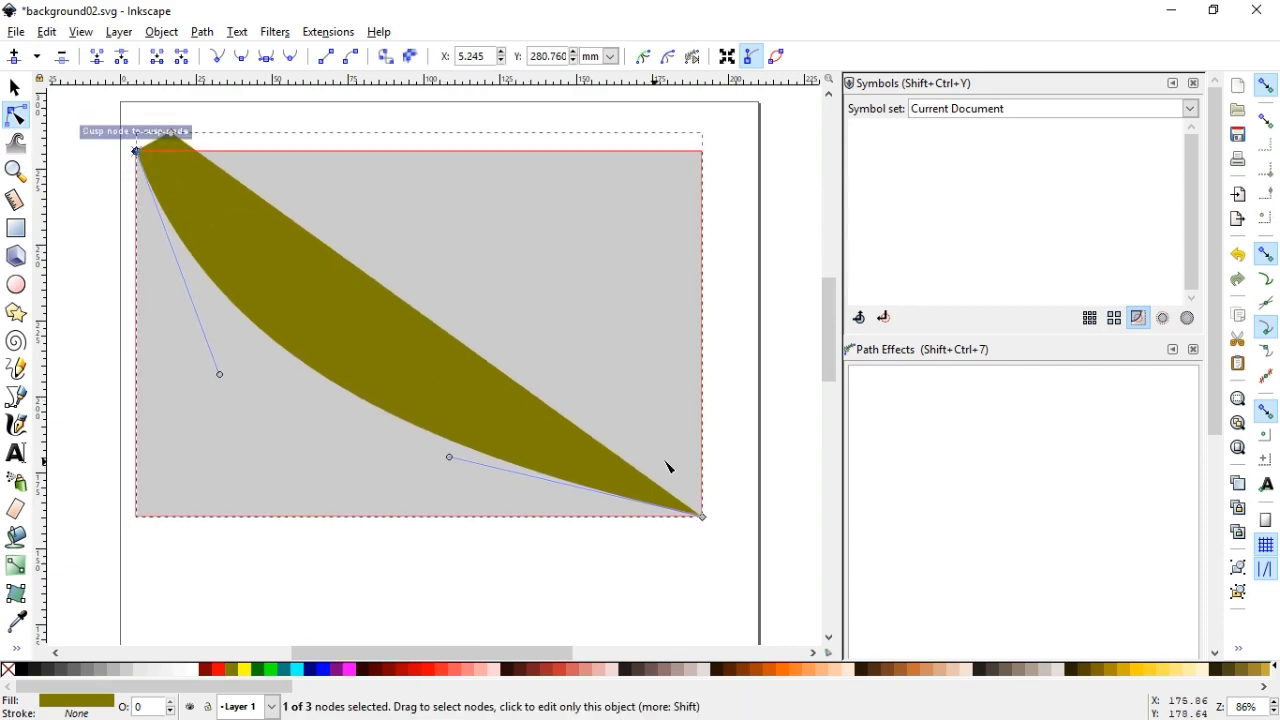
# Step: Add a node past the page's right edge, curve the olive shape's upper edge and move its lower-right node slightly outward
pyautogui.doubleClick(580, 428)
pyautogui.moveTo(580, 428); pyautogui.dragTo(770, 332)
pyautogui.moveTo(500, 250); pyautogui.dragTo(462, 305)
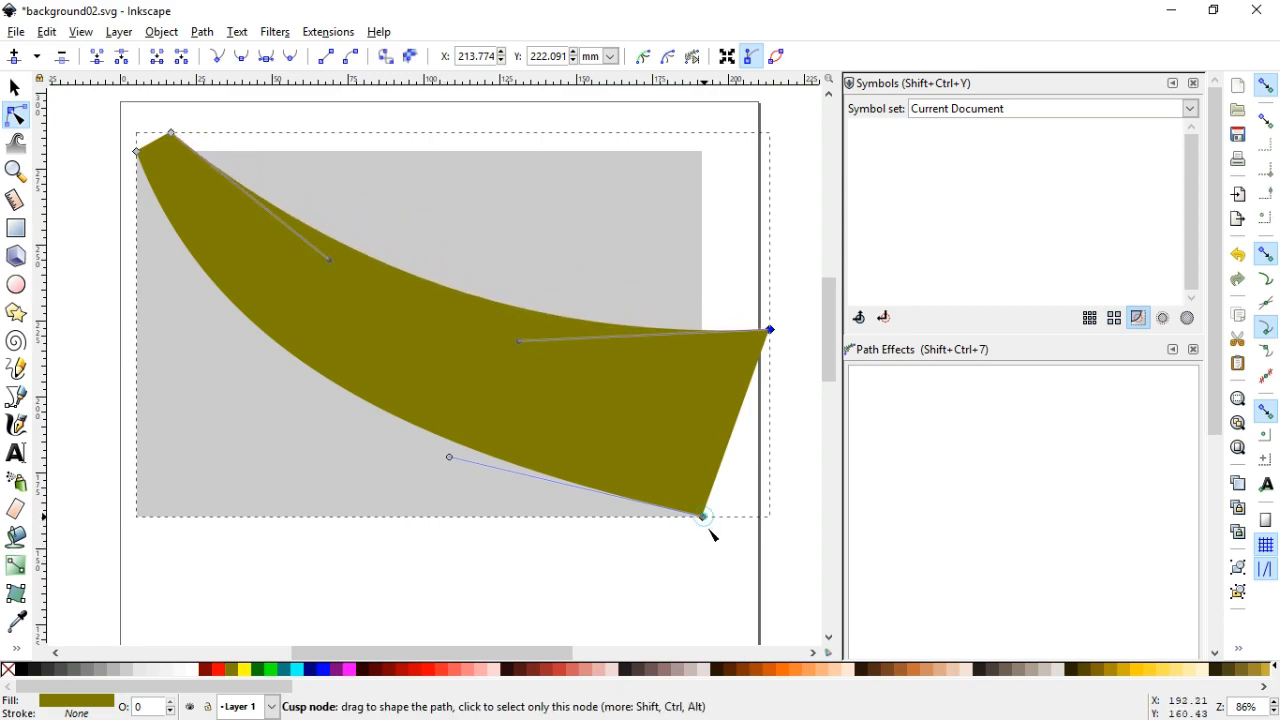
pyautogui.moveTo(709, 530); pyautogui.dragTo(719, 546)
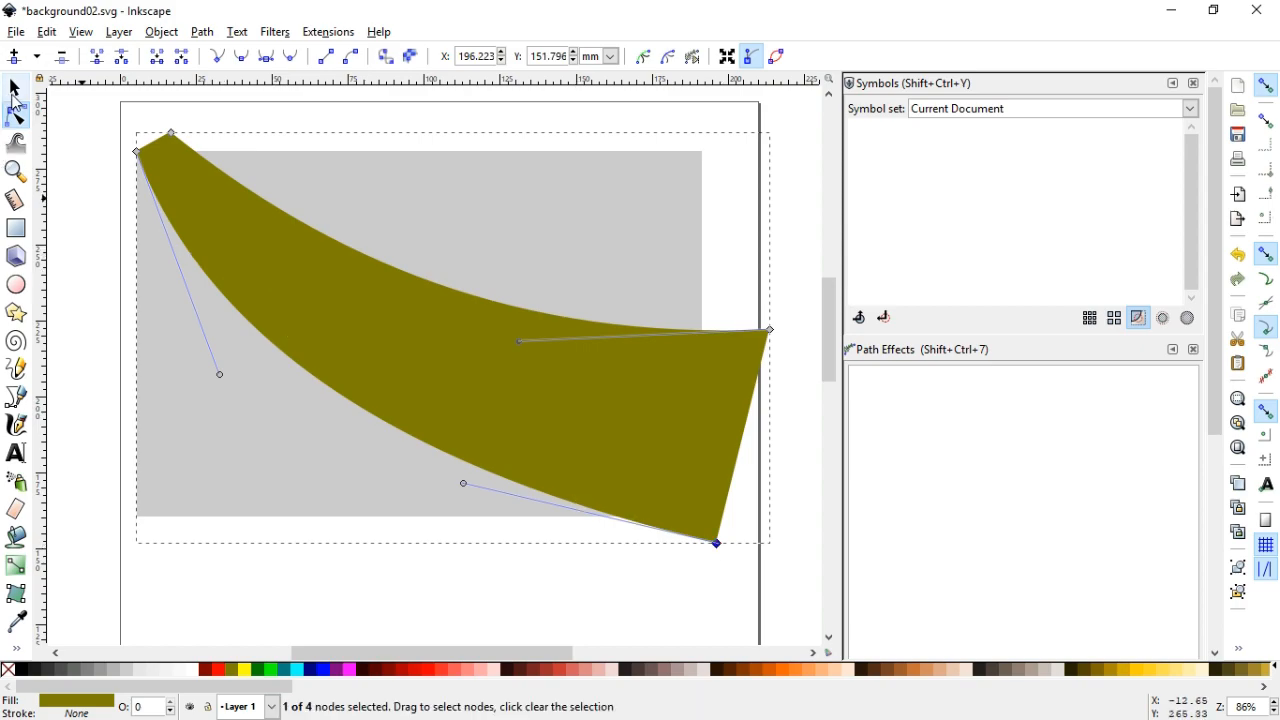
pyautogui.click(16, 90)
pyautogui.click(527, 101)
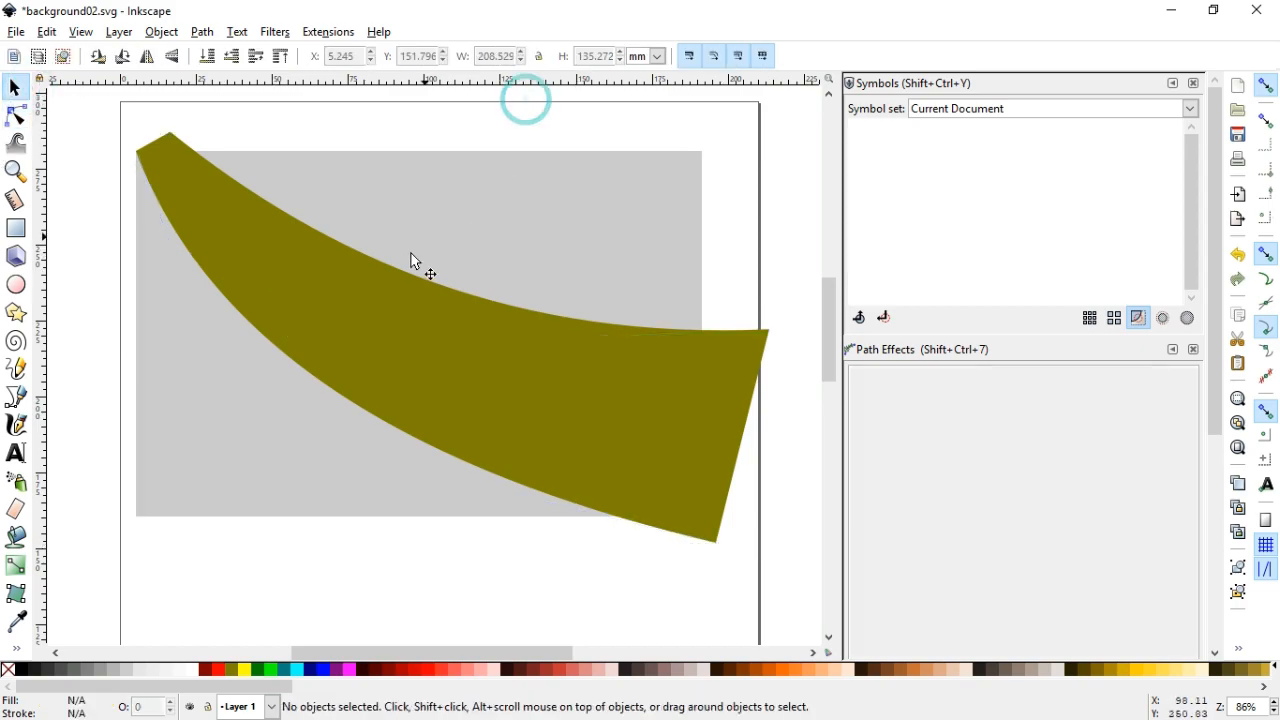
# Step: Create a teal rectangle of about 52 × 40 mm over the gray background's upper right and convert it to a path
pyautogui.click(15, 232)
pyautogui.moveTo(478, 128); pyautogui.dragTo(634, 241)
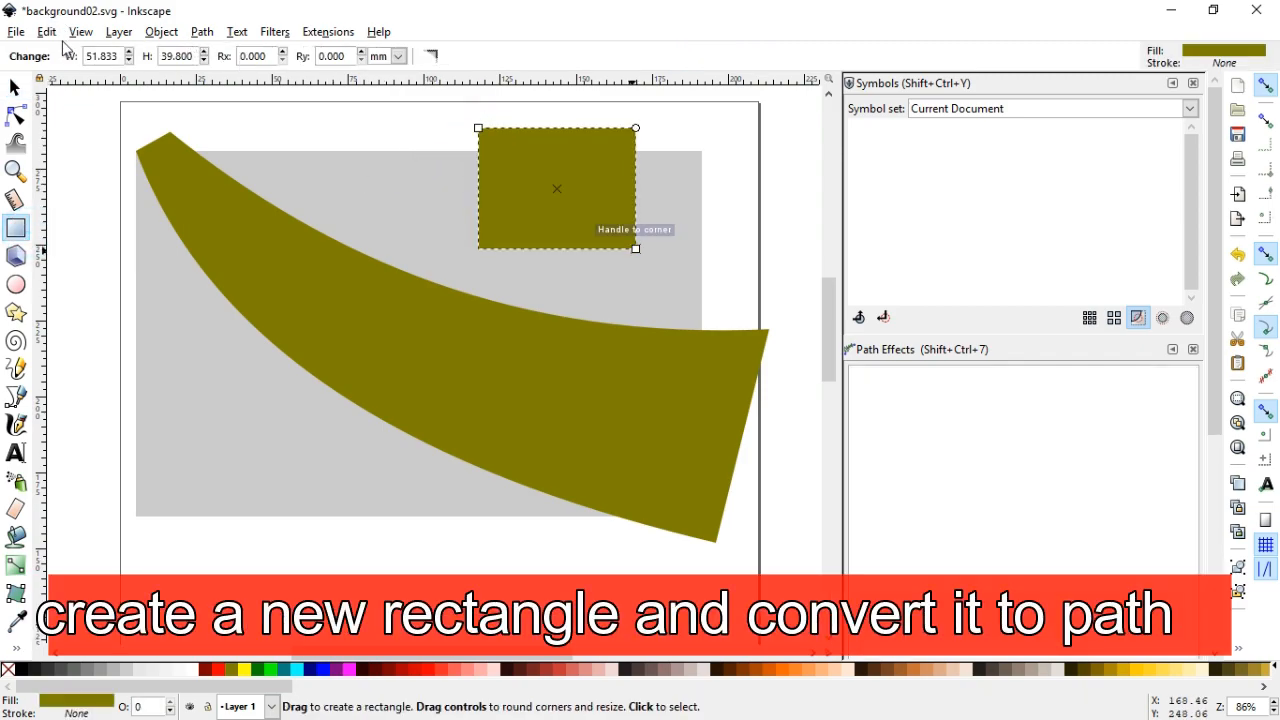
pyautogui.click(15, 87)
pyautogui.click(201, 31)
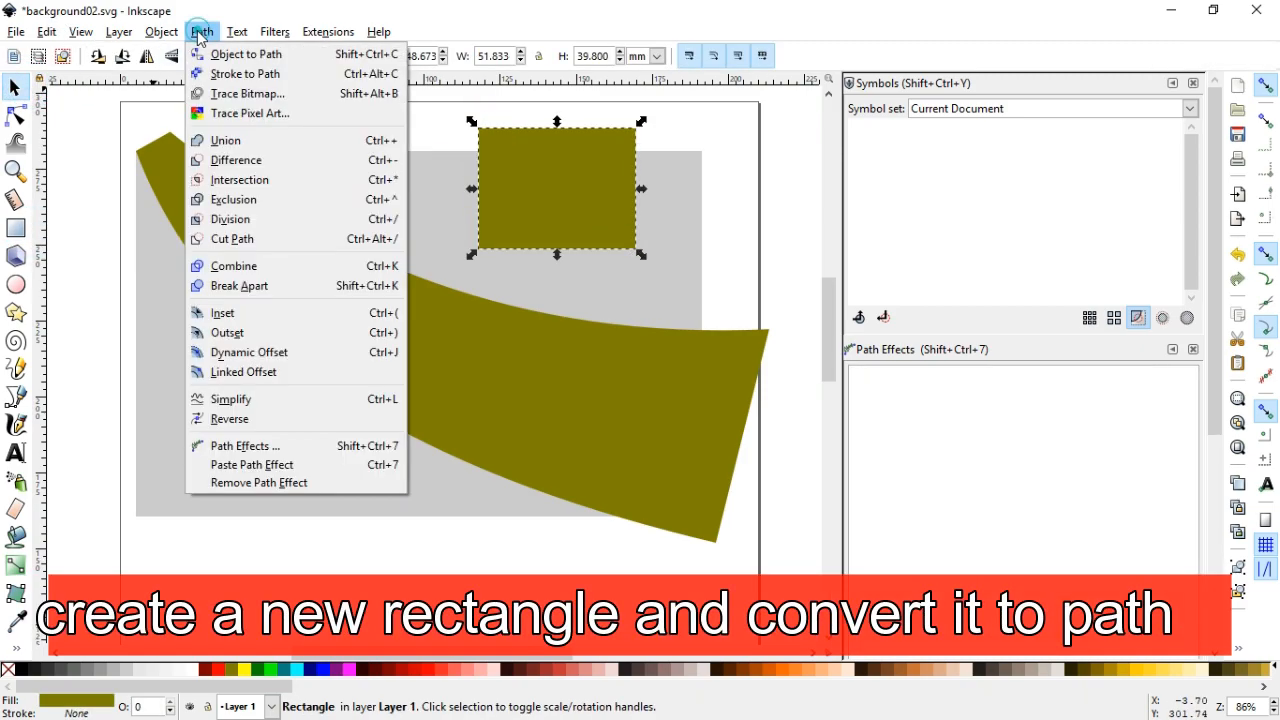
pyautogui.click(210, 55)
pyautogui.click(288, 668)
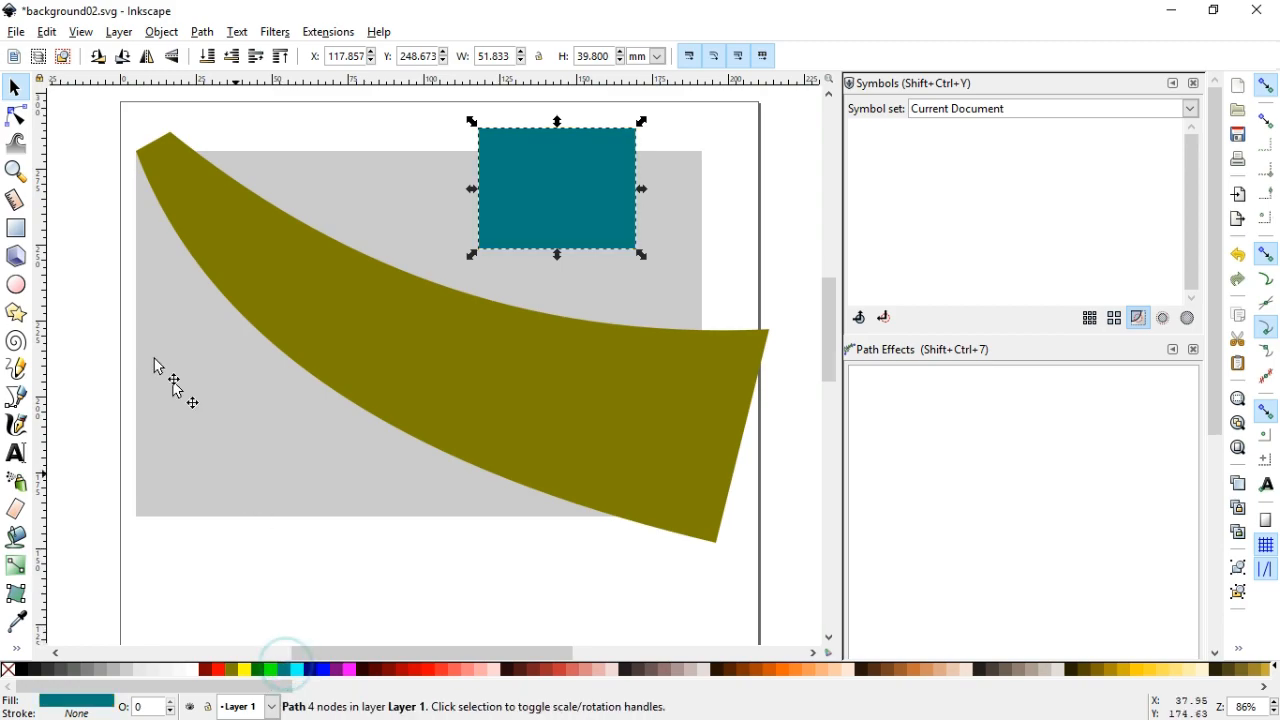
# Step: Reposition the teal path's four corner nodes into a diagonal band from below the gray background to its upper-right corner
pyautogui.click(15, 115)
pyautogui.moveTo(638, 249); pyautogui.dragTo(756, 247)
pyautogui.moveTo(638, 129); pyautogui.dragTo(726, 140)
pyautogui.moveTo(480, 249); pyautogui.dragTo(372, 588)
pyautogui.moveTo(480, 128); pyautogui.dragTo(234, 521)
# Step: Bow both long edges of the teal band downward and narrow its upper-right end
pyautogui.moveTo(574, 294); pyautogui.dragTo(618, 326)
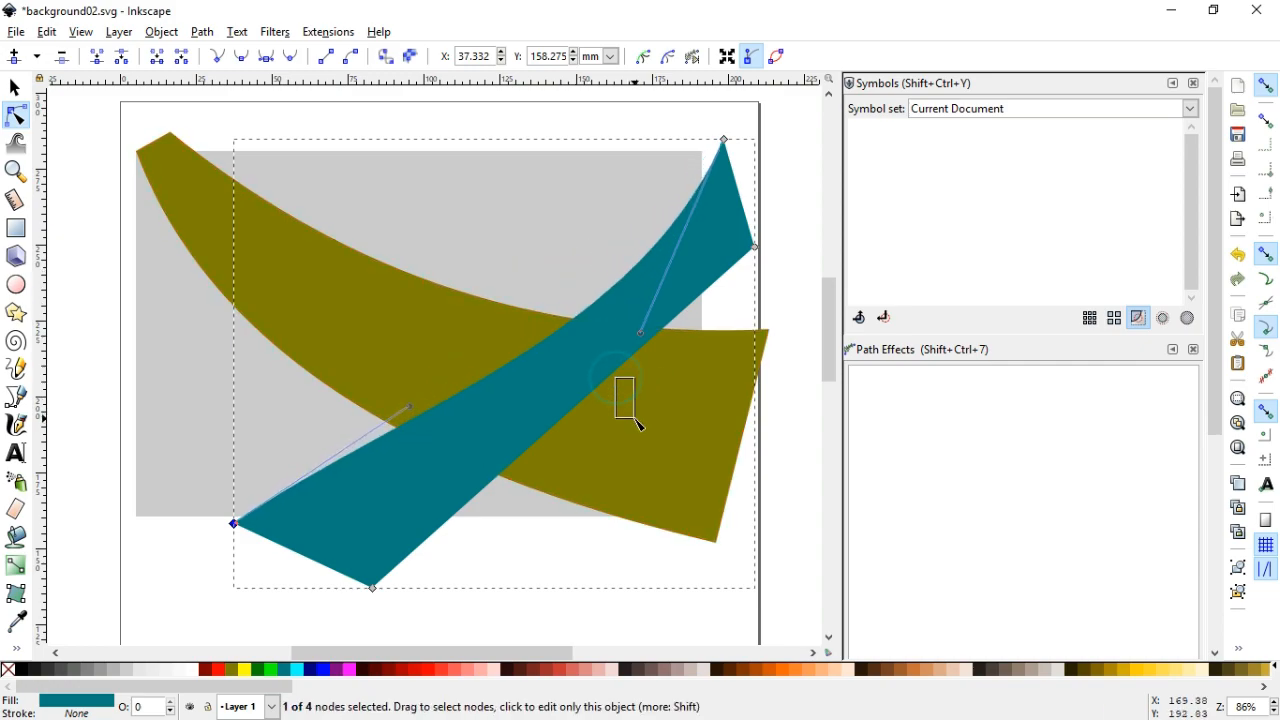
pyautogui.moveTo(611, 397); pyautogui.dragTo(642, 438)
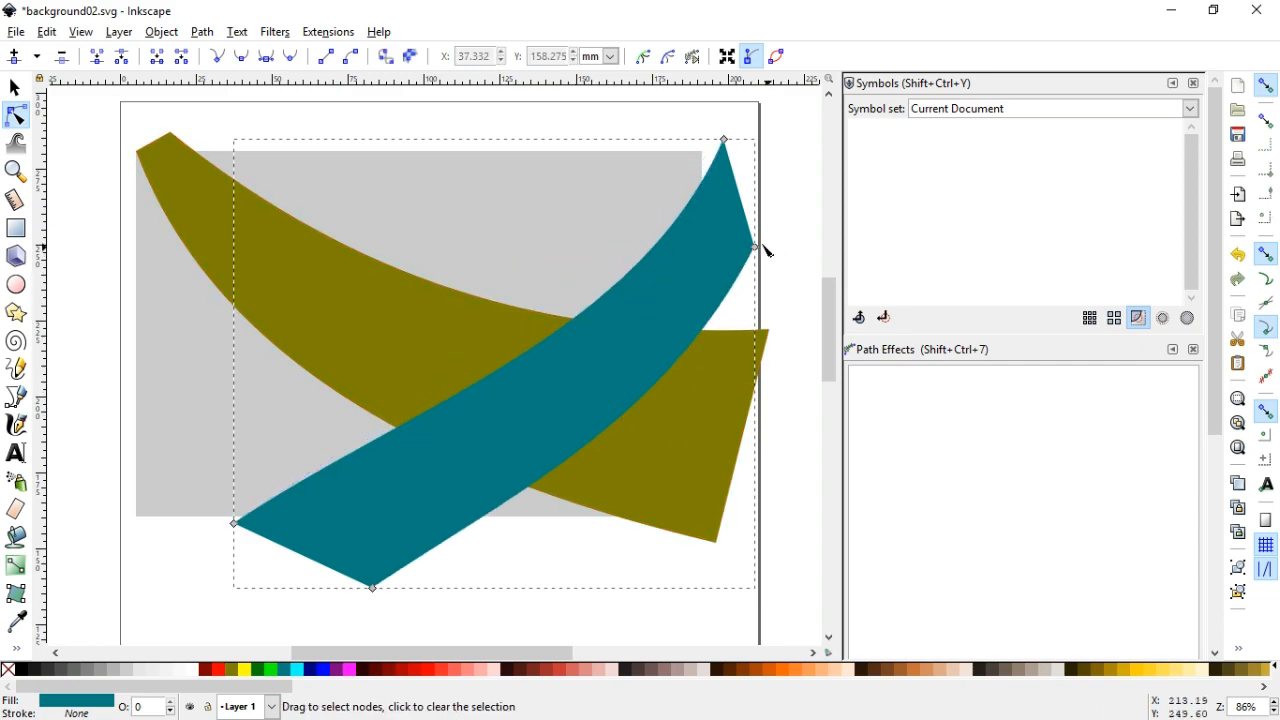
pyautogui.moveTo(755, 247); pyautogui.dragTo(736, 195)
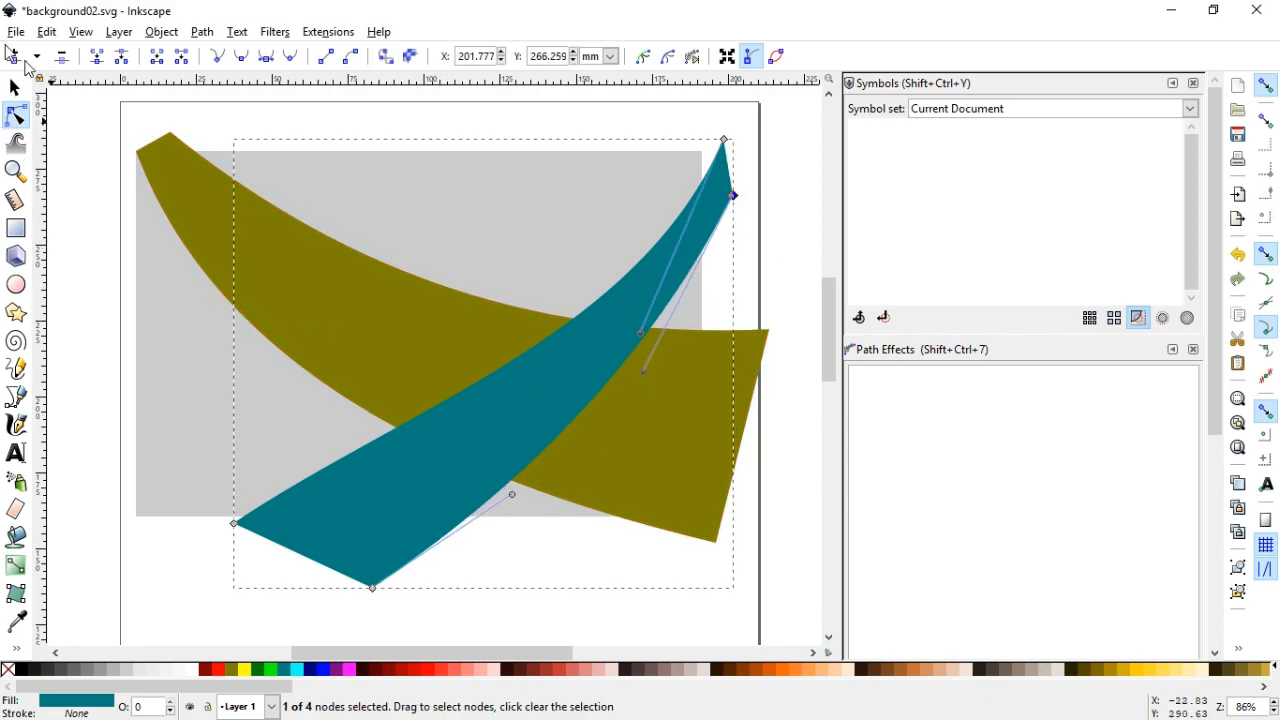
pyautogui.click(16, 87)
pyautogui.click(270, 110)
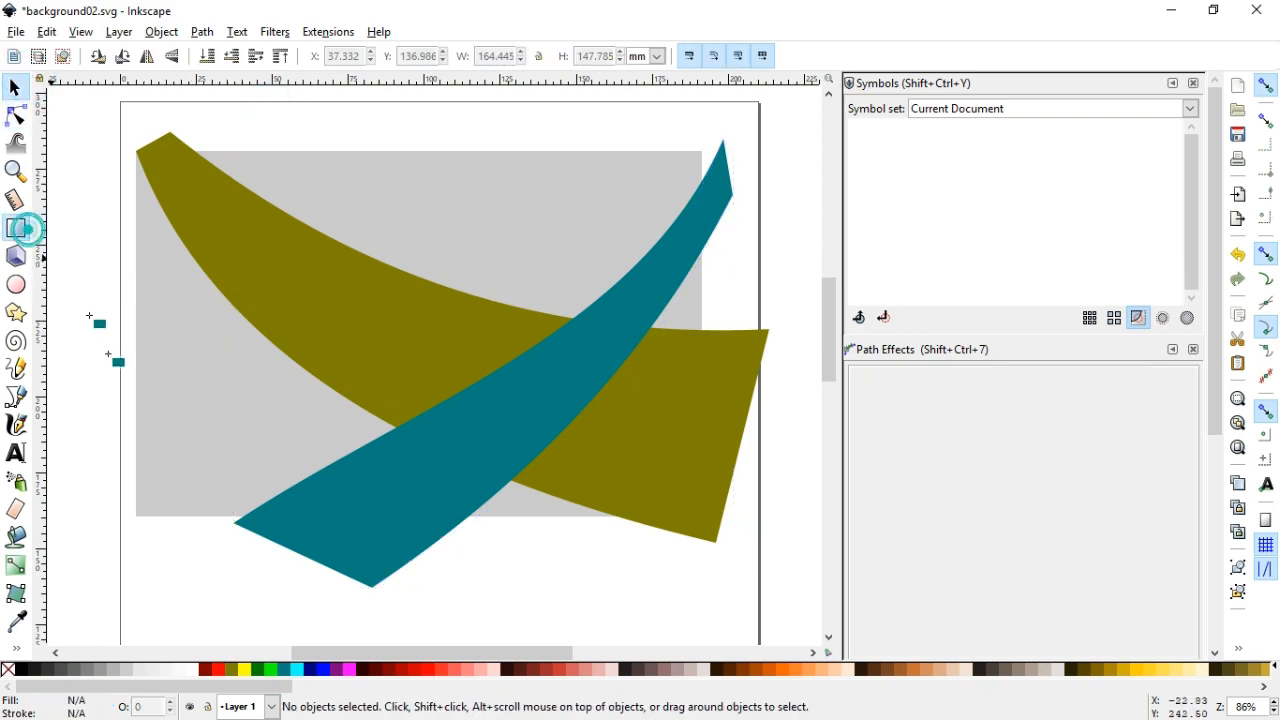
# Step: Draw a teal rectangle of about 33 × 26 mm across the page's left edge and convert it to a path
pyautogui.click(18, 228)
pyautogui.moveTo(103, 372); pyautogui.dragTo(204, 452)
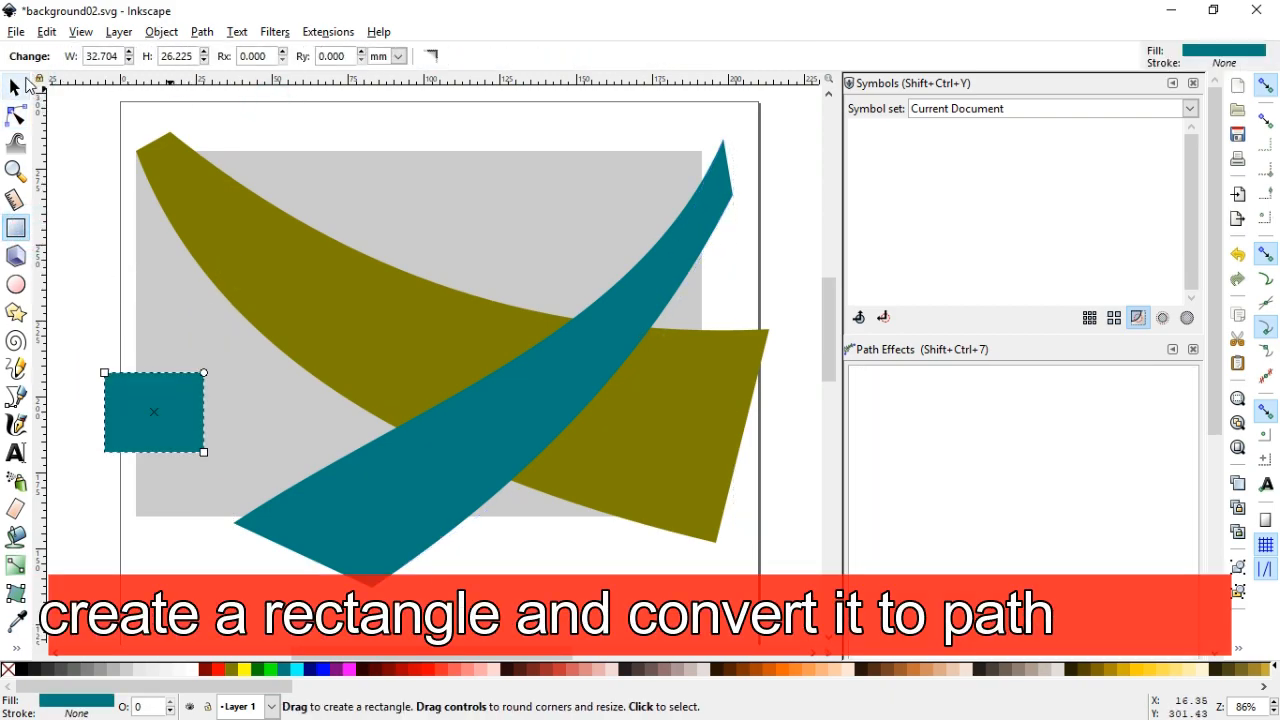
pyautogui.click(16, 87)
pyautogui.click(202, 31)
pyautogui.click(240, 51)
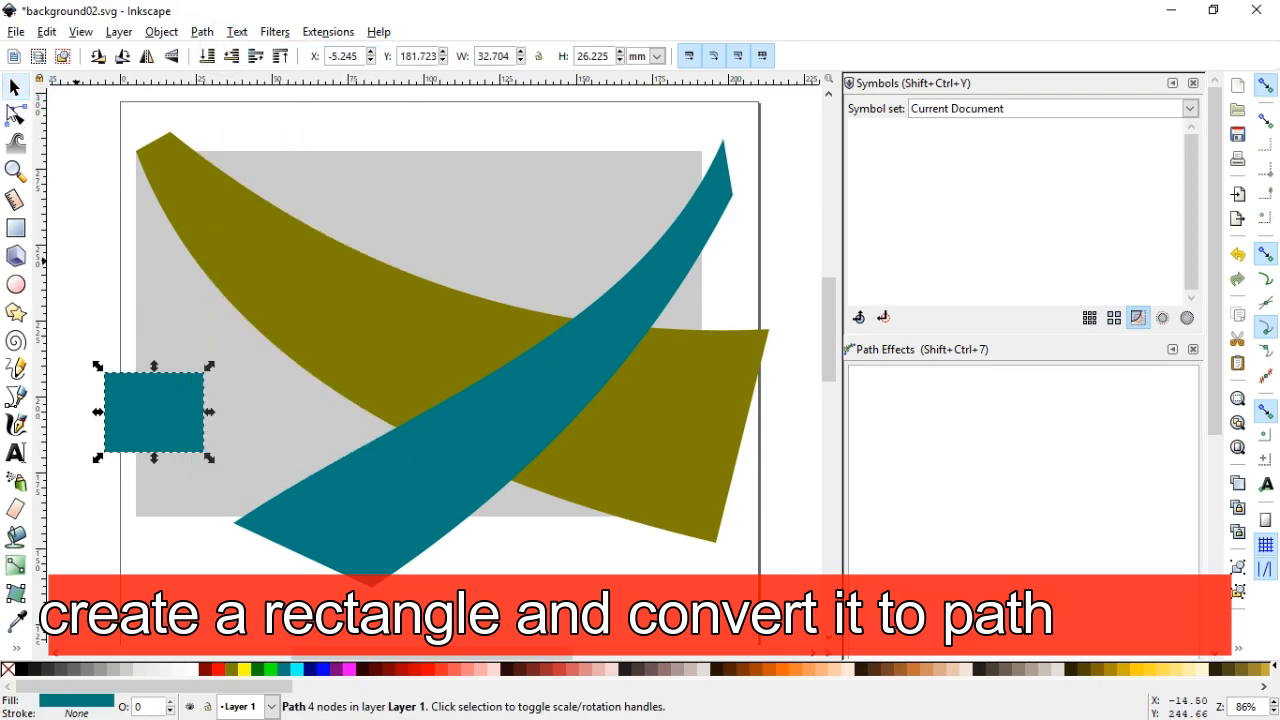
# Step: Reposition the small teal path's four corner nodes into a band descending from the page's left edge to the large teal band
pyautogui.click(16, 115)
pyautogui.moveTo(205, 373); pyautogui.dragTo(405, 560)
pyautogui.moveTo(205, 454); pyautogui.dragTo(241, 584)
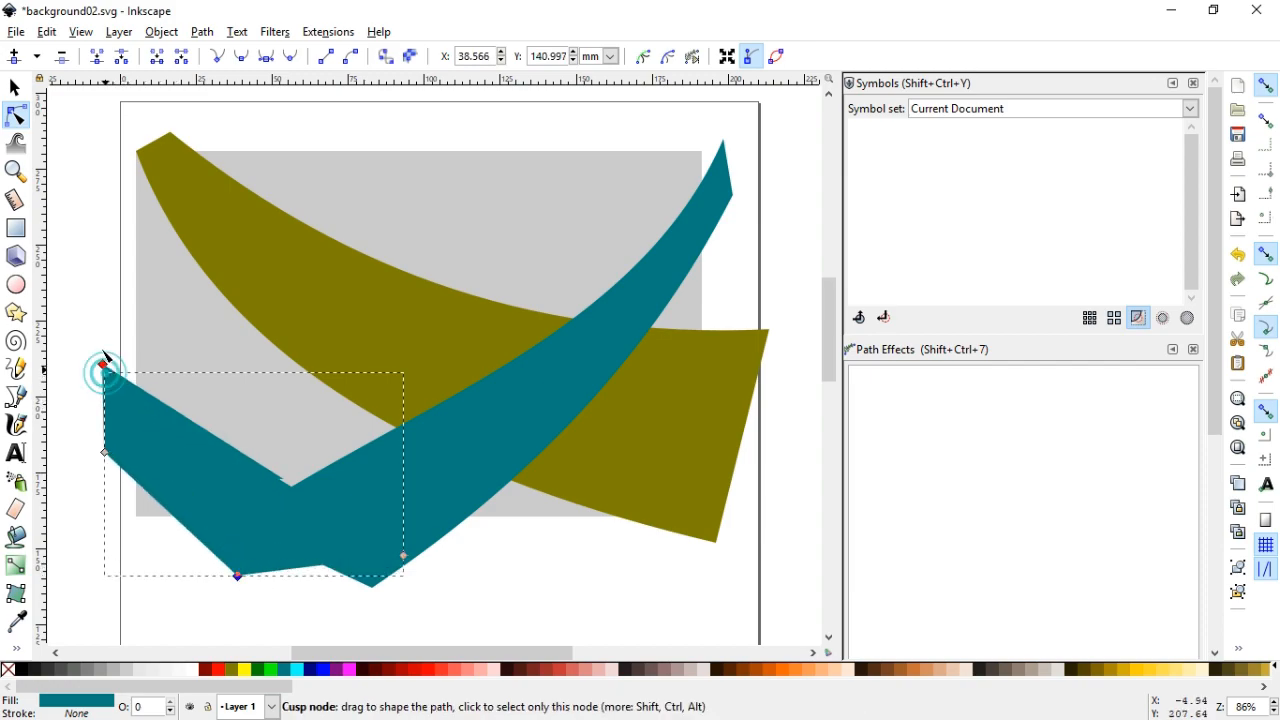
pyautogui.moveTo(104, 364); pyautogui.dragTo(121, 279)
pyautogui.moveTo(107, 454); pyautogui.dragTo(118, 346)
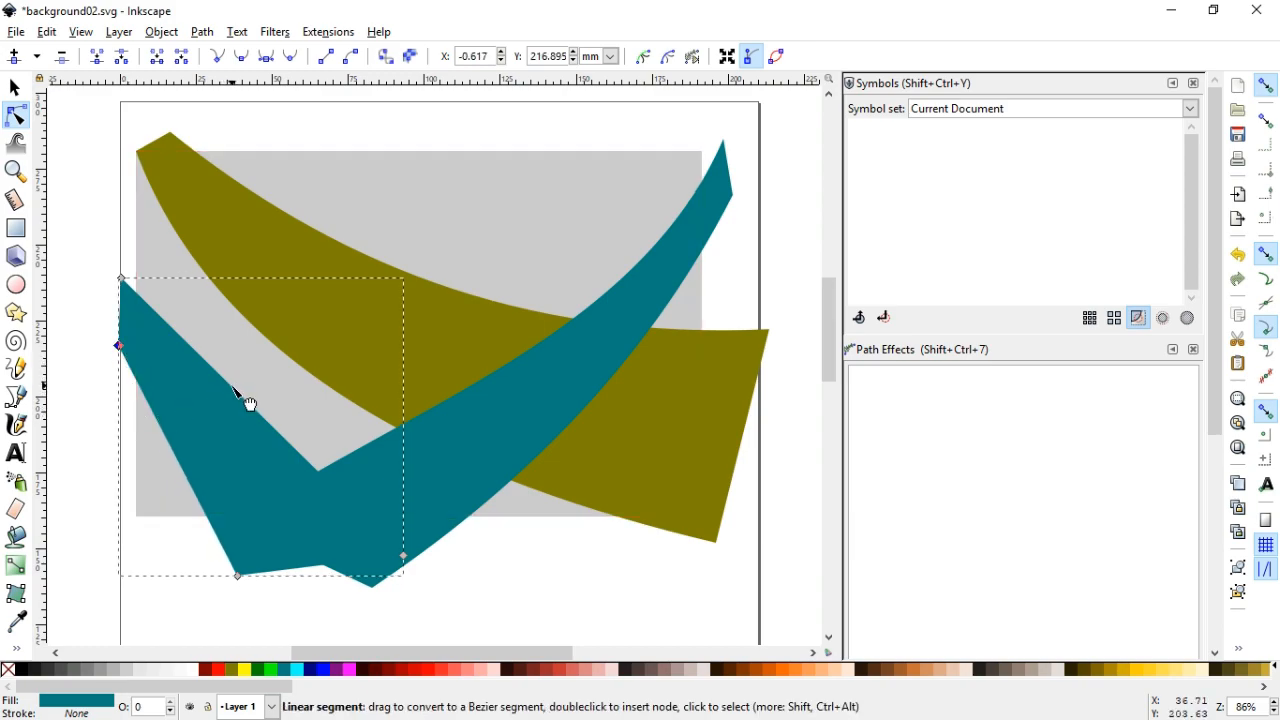
# Step: Curve the two long edges of the left teal band slightly downward
pyautogui.moveTo(229, 398); pyautogui.dragTo(227, 400)
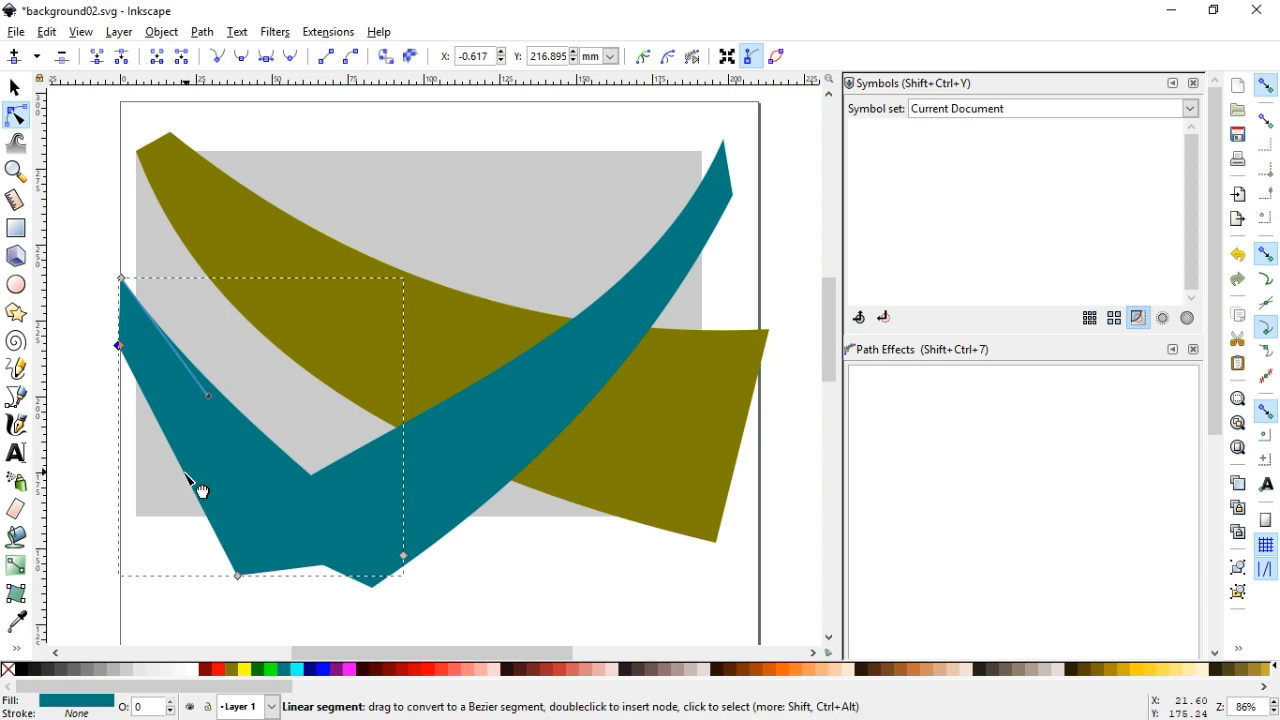
pyautogui.moveTo(183, 473); pyautogui.dragTo(181, 487)
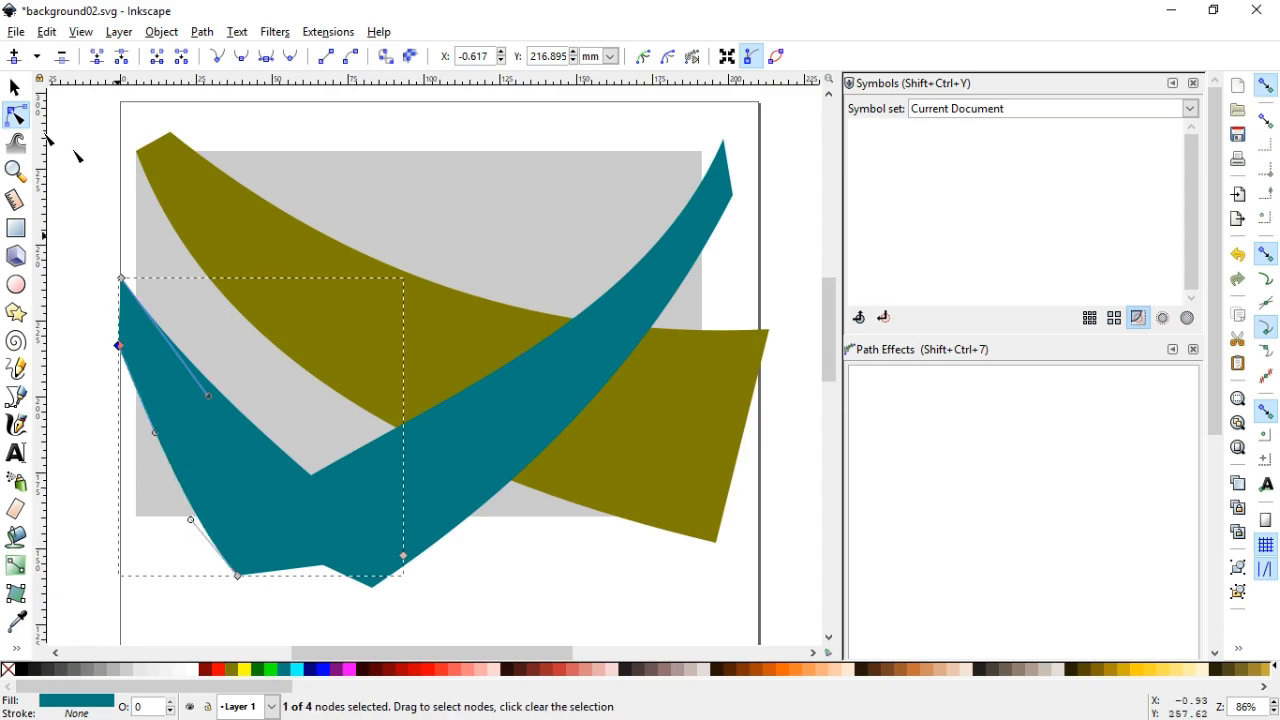
pyautogui.click(15, 87)
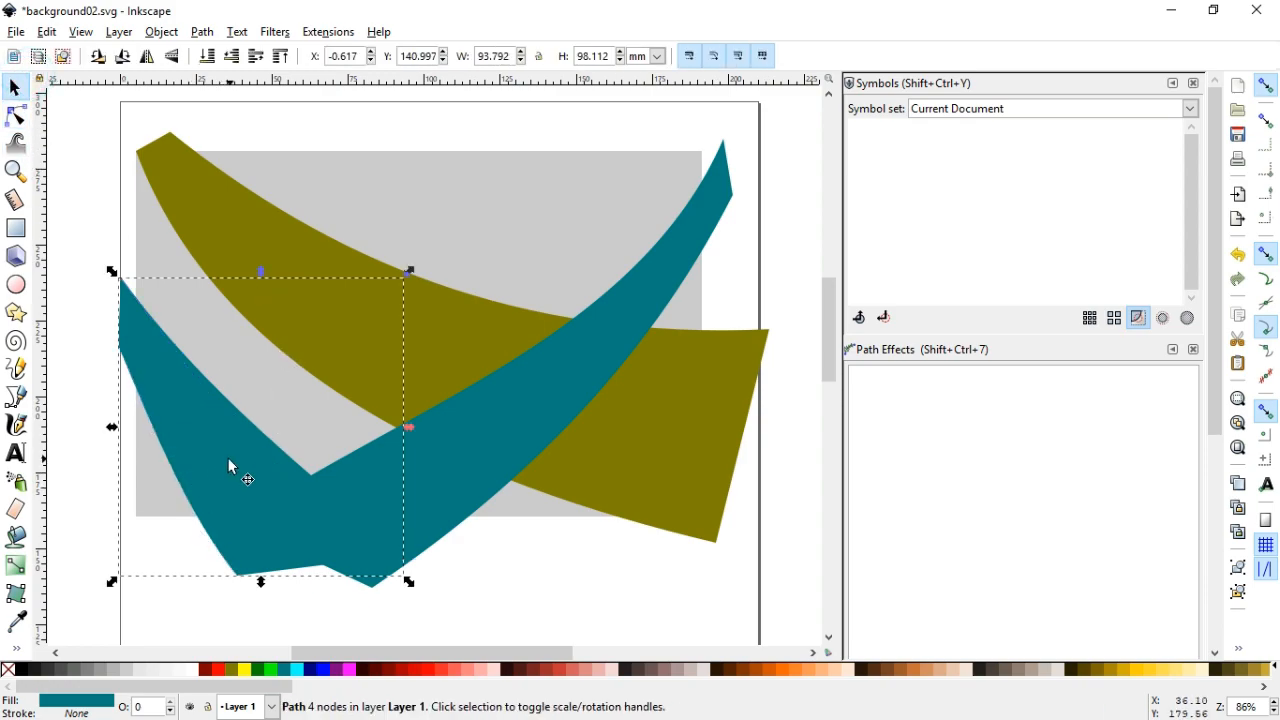
# Step: Duplicate the left teal band as a blue copy and move it over the upper right of the artwork
pyautogui.rightClick(227, 457)
pyautogui.click(278, 199)
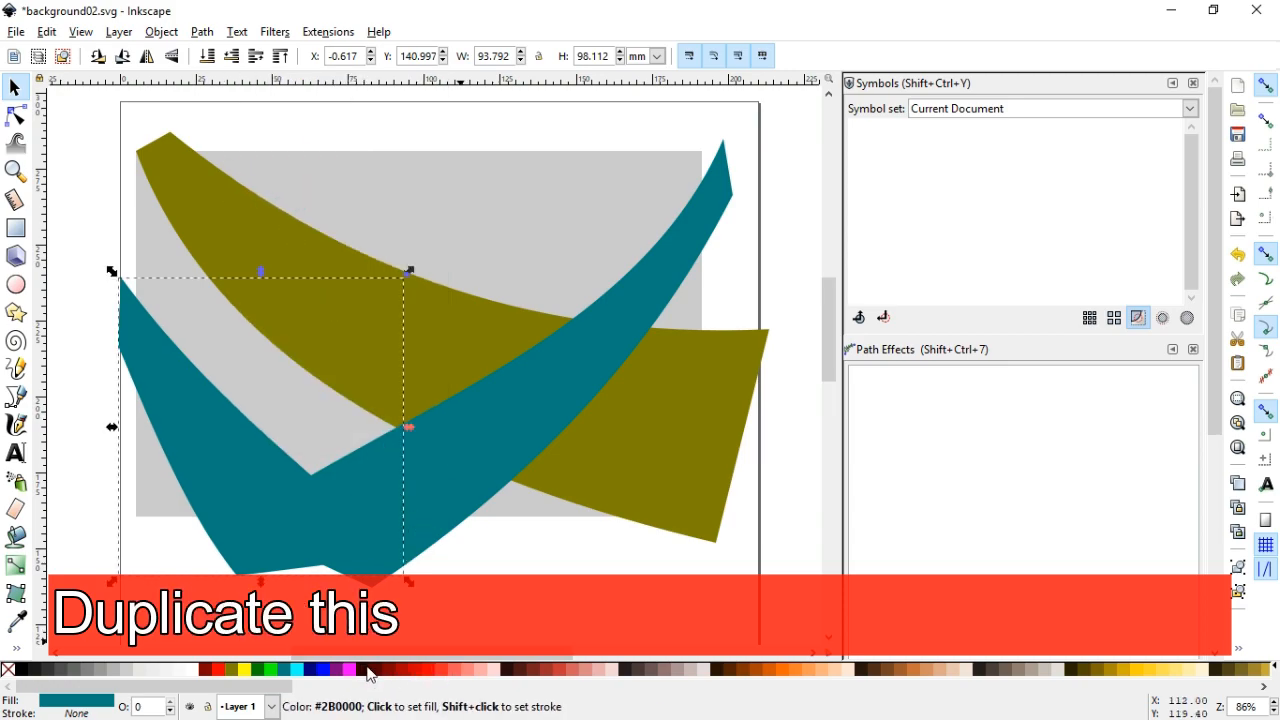
pyautogui.click(322, 669)
pyautogui.moveTo(214, 457); pyautogui.dragTo(502, 244)
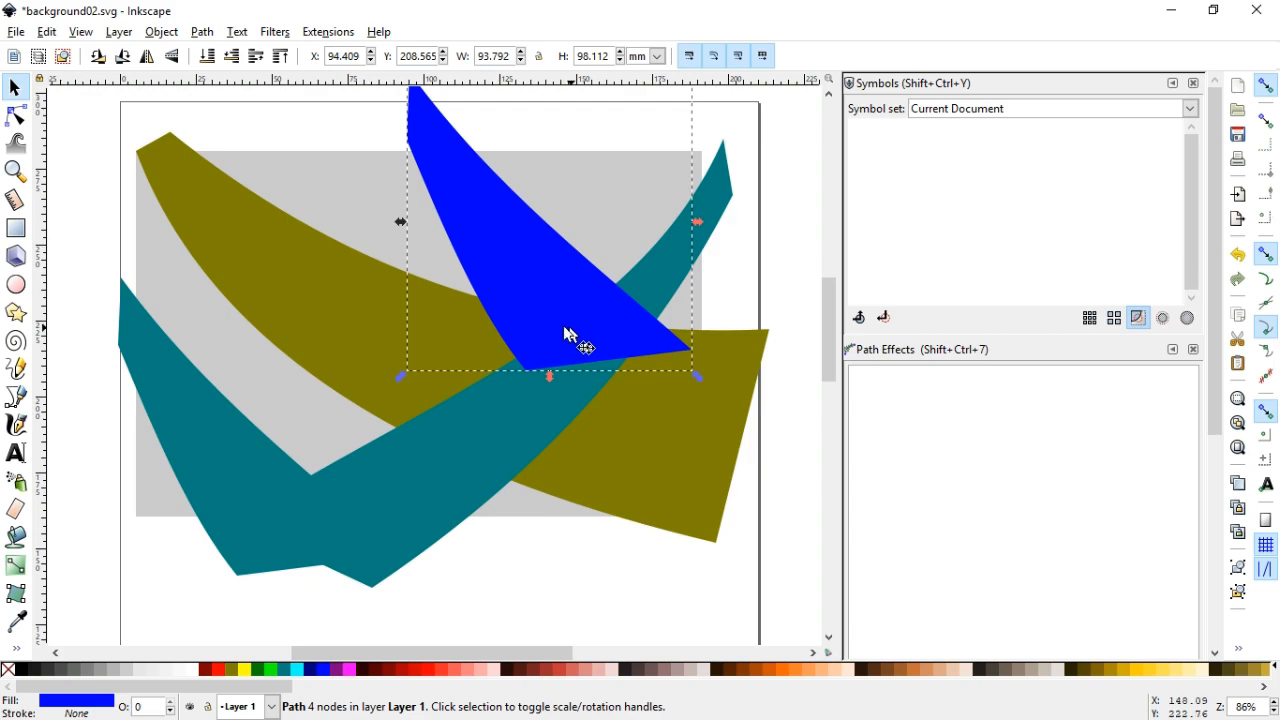
# Step: Stretch the blue band's two lower nodes down past the gray background's lower-right corner
pyautogui.click(13, 119)
pyautogui.moveTo(692, 351); pyautogui.dragTo(790, 451)
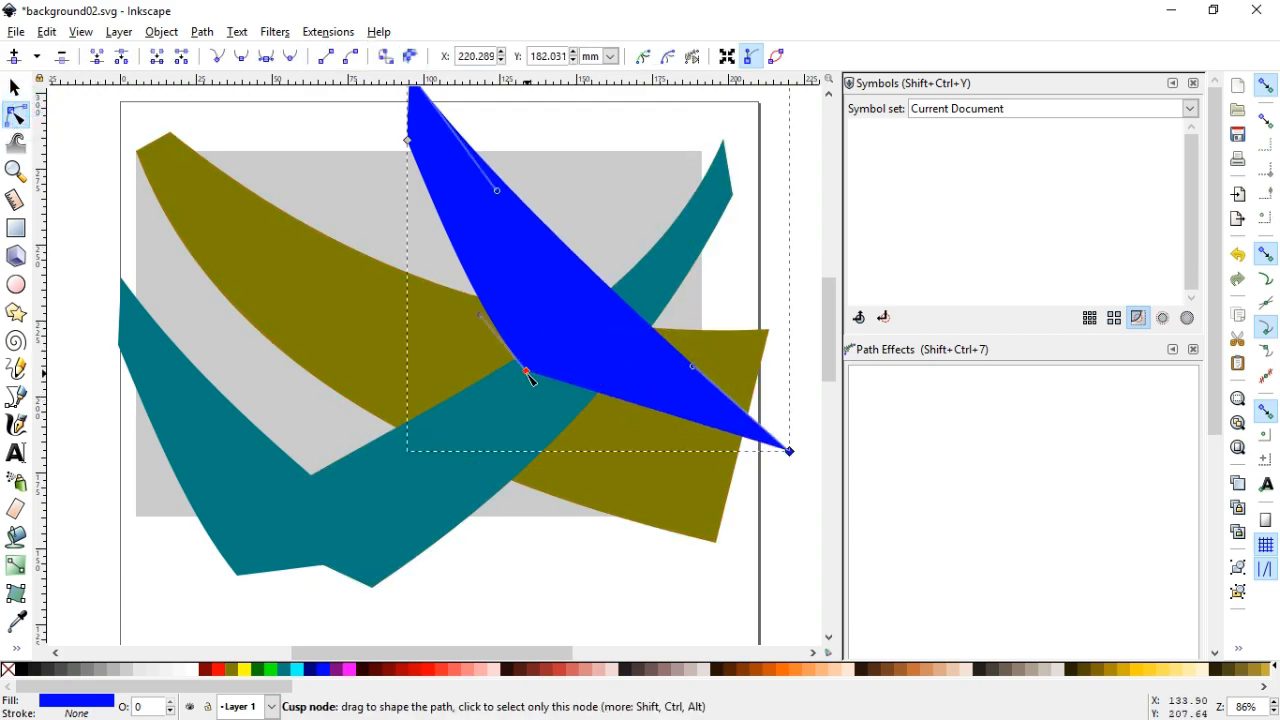
pyautogui.moveTo(528, 374); pyautogui.dragTo(600, 500)
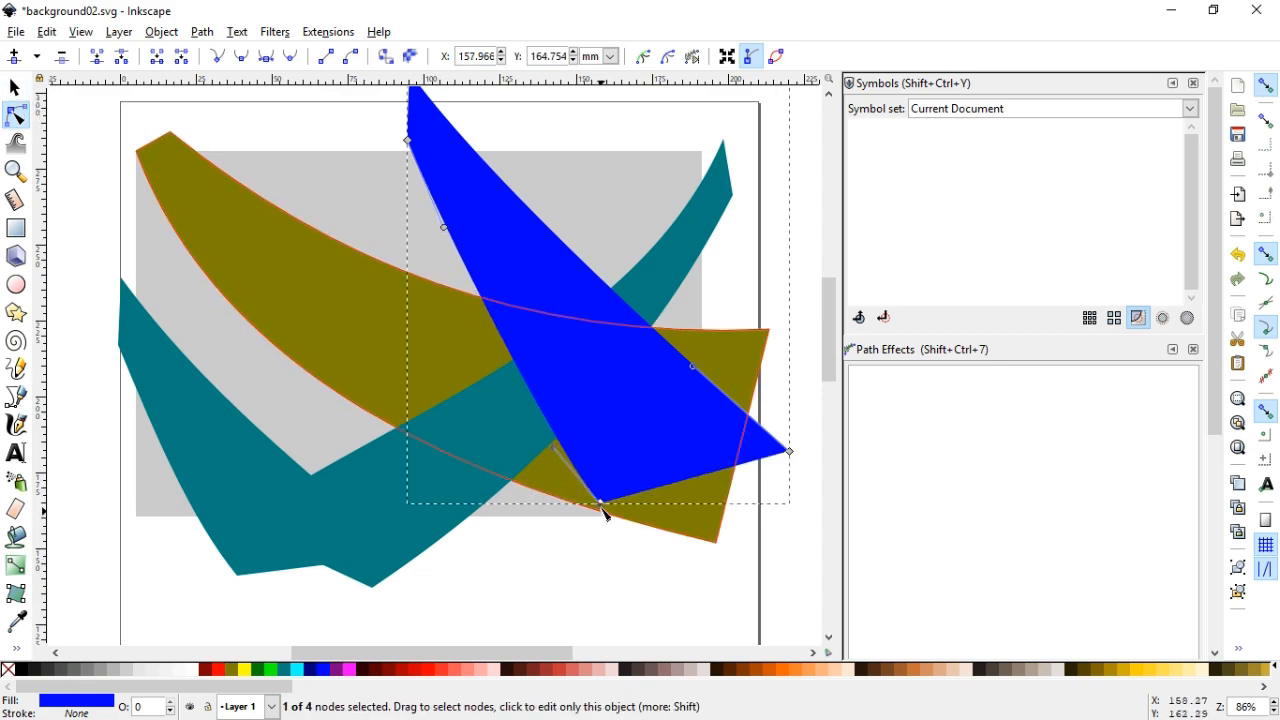
pyautogui.moveTo(600, 500); pyautogui.dragTo(674, 598)
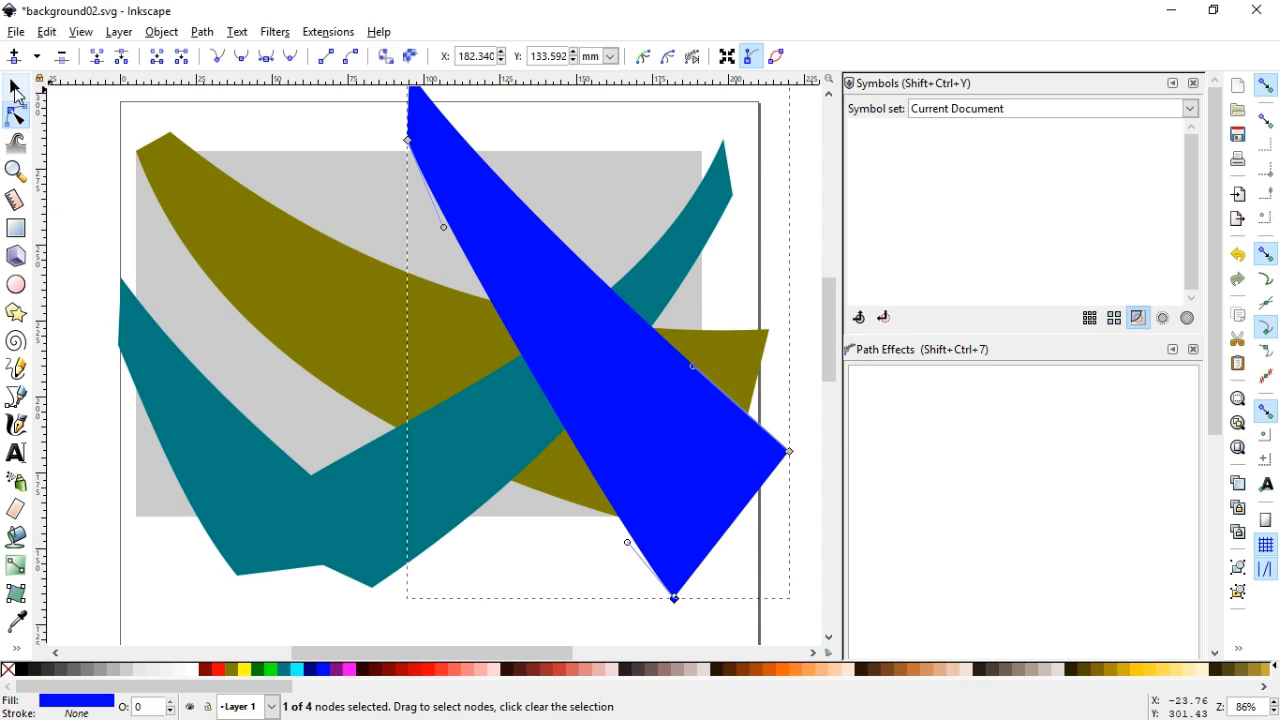
# Step: Extend the left ends of the olive band and the left teal band outward past the page's left edge
pyautogui.click(15, 89)
pyautogui.click(172, 175)
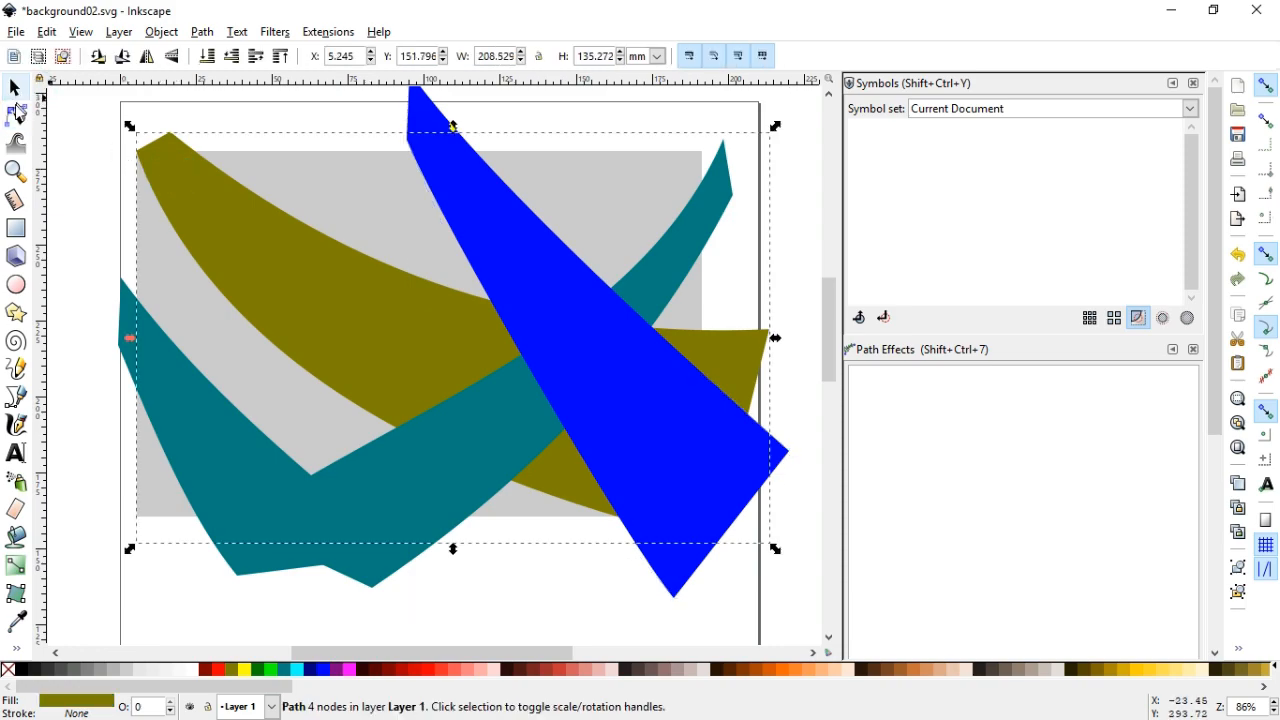
pyautogui.click(15, 115)
pyautogui.moveTo(170, 128); pyautogui.dragTo(142, 104)
pyautogui.click(145, 330)
pyautogui.moveTo(71, 234); pyautogui.dragTo(101, 329)
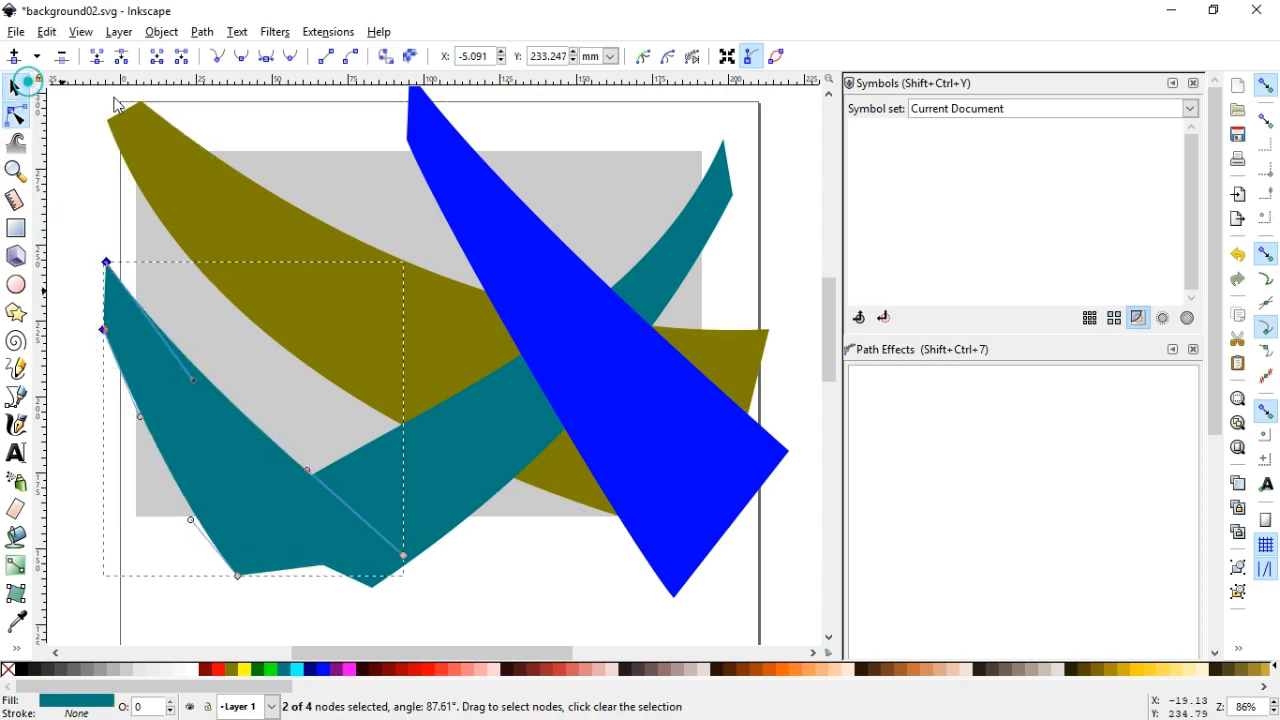
pyautogui.click(543, 129)
# Step: Raise the olive band to the top of the stacking order
pyautogui.click(374, 295)
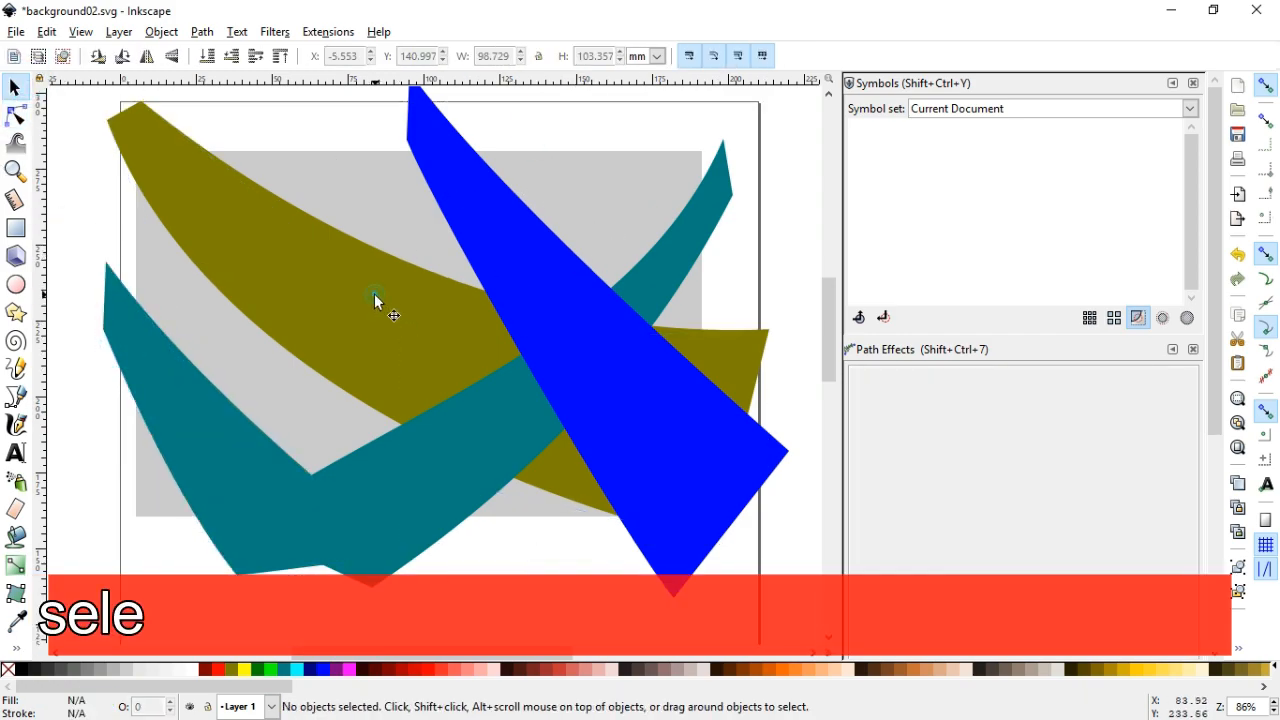
pyautogui.click(161, 31)
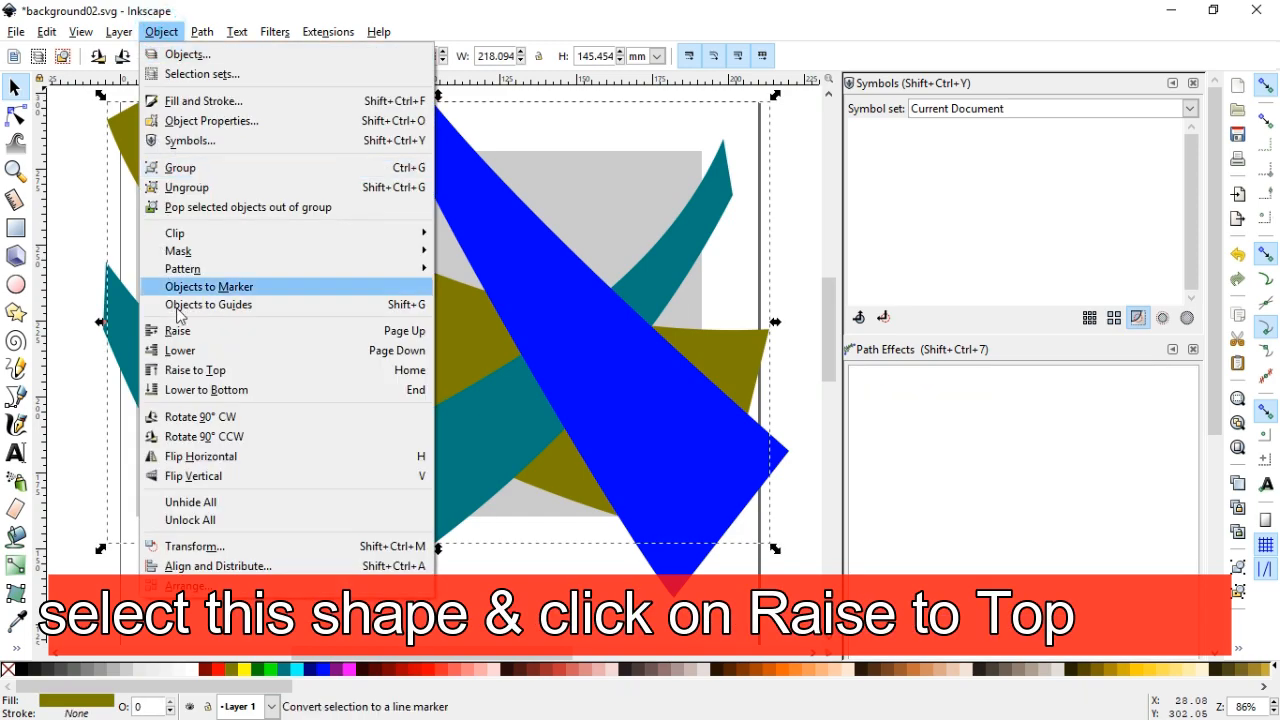
pyautogui.click(200, 370)
pyautogui.click(634, 90)
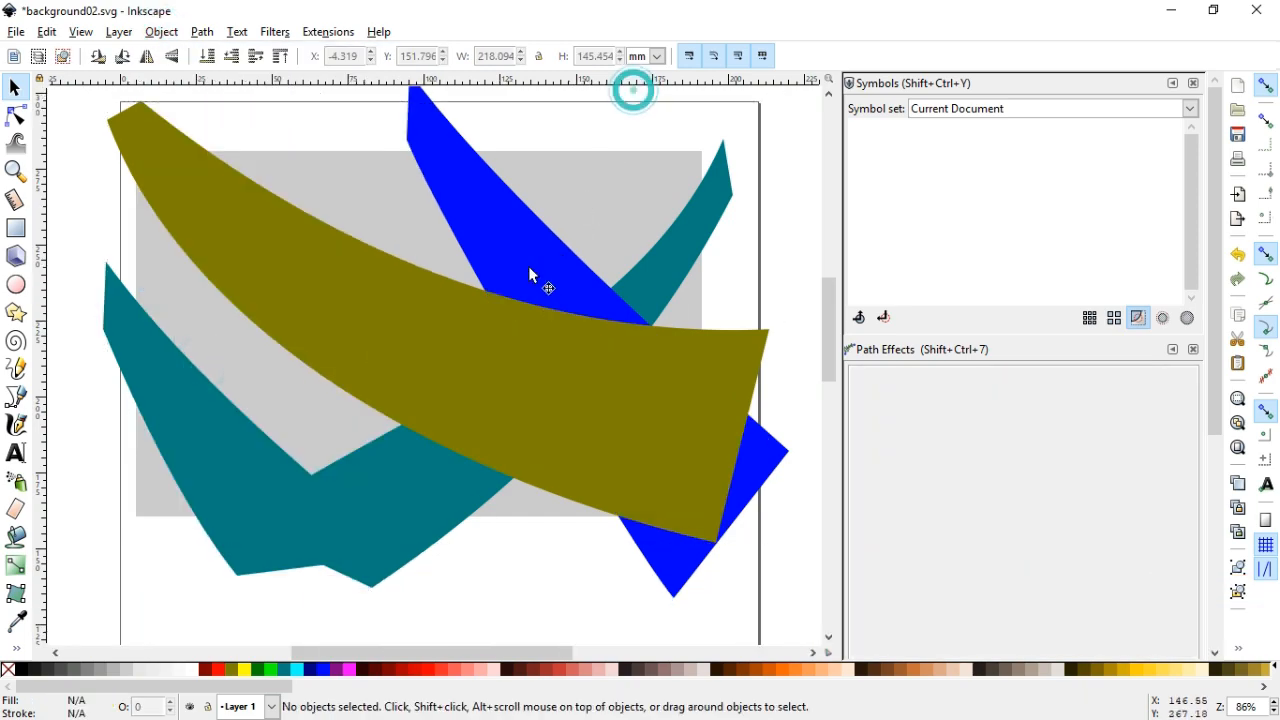
# Step: Give the olive band a radial gradient fill
pyautogui.click(429, 324)
pyautogui.moveTo(1214, 308); pyautogui.dragTo(1216, 482)
pyautogui.click(922, 497)
pyautogui.moveTo(1210, 329); pyautogui.dragTo(1210, 215)
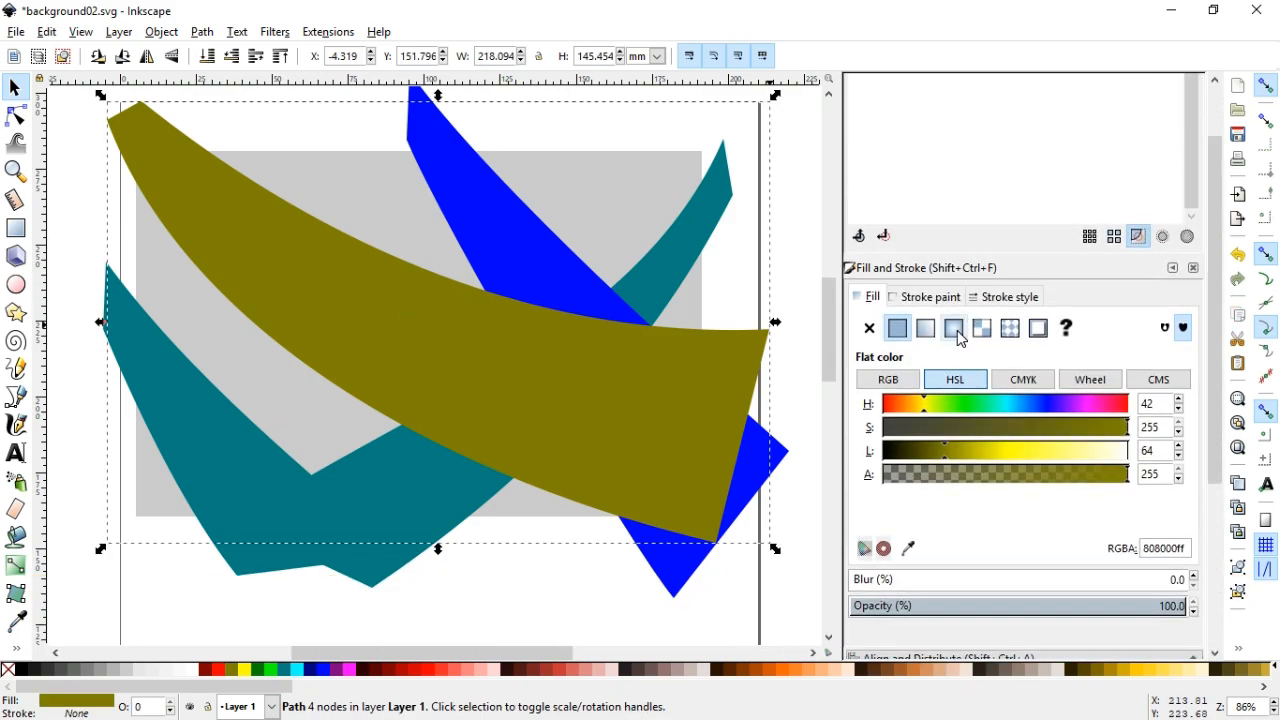
pyautogui.click(956, 333)
# Step: Colour the olive band's radial gradient bright red ff0000 at the centre and dark red 550000 at the outer edge
pyautogui.click(891, 550)
pyautogui.moveTo(432, 333); pyautogui.dragTo(429, 335)
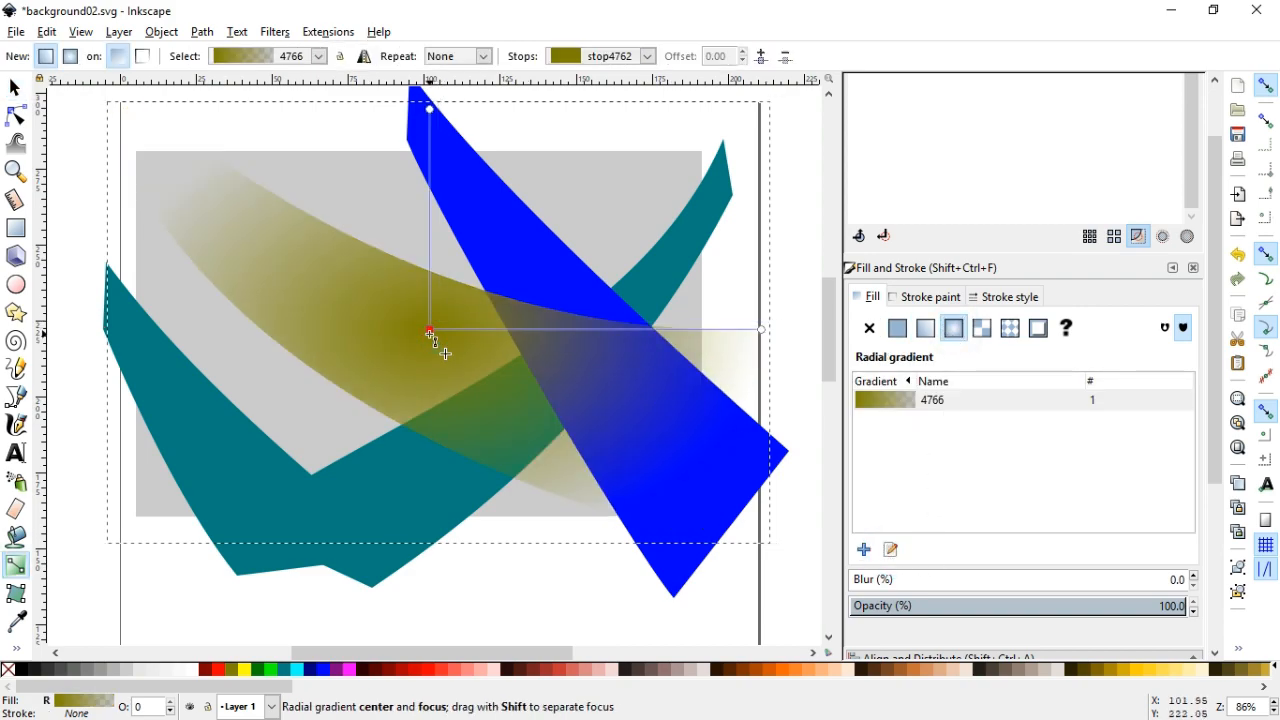
pyautogui.click(430, 666)
pyautogui.click(761, 329)
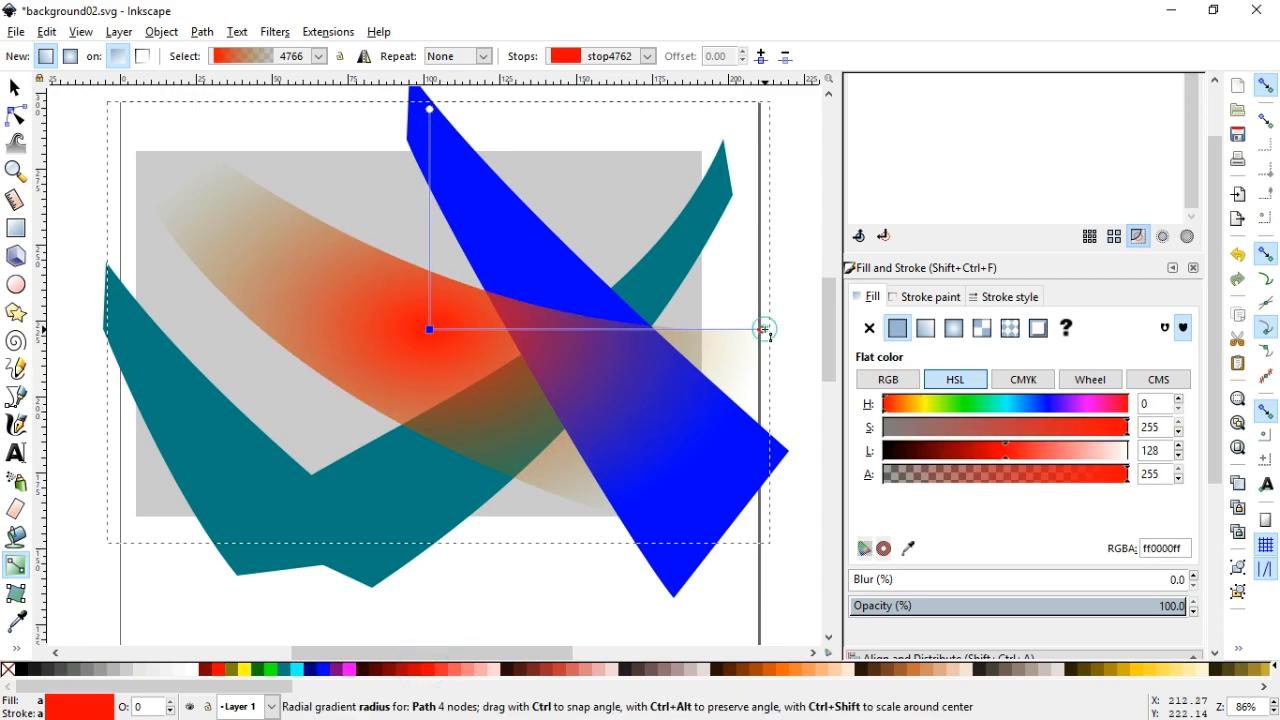
pyautogui.click(378, 670)
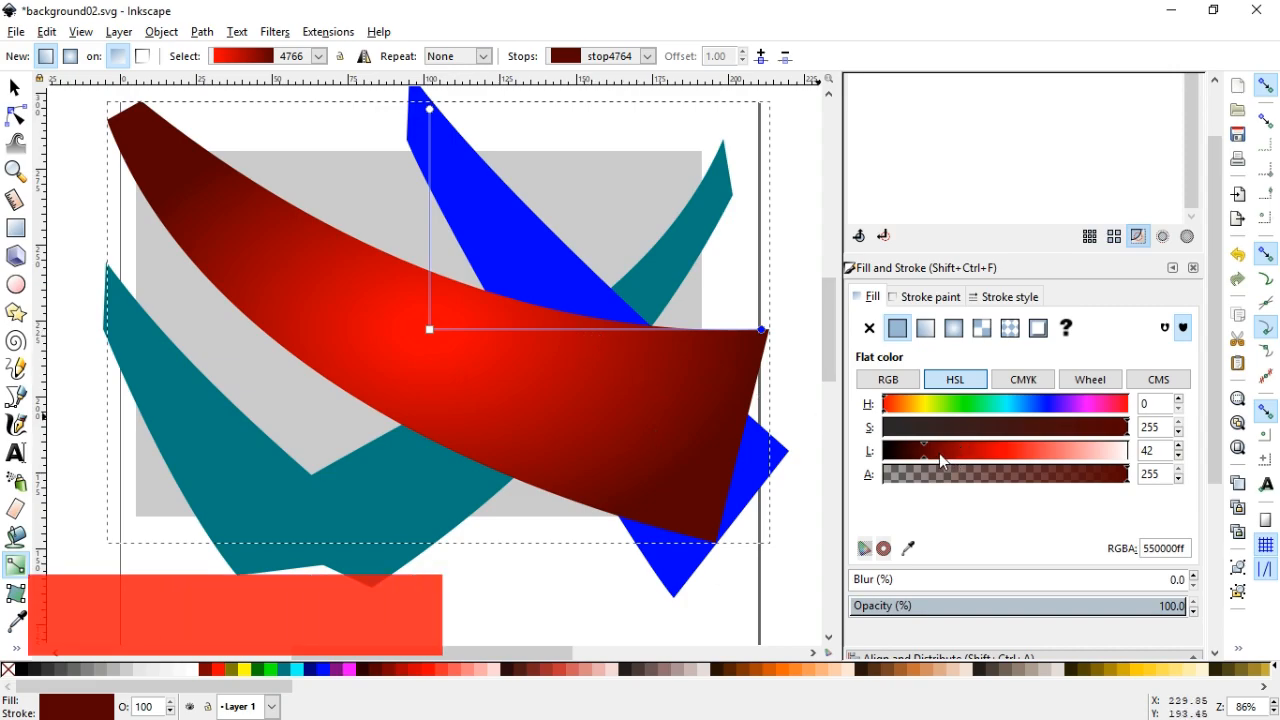
pyautogui.press('s')
pyautogui.click(79, 160)
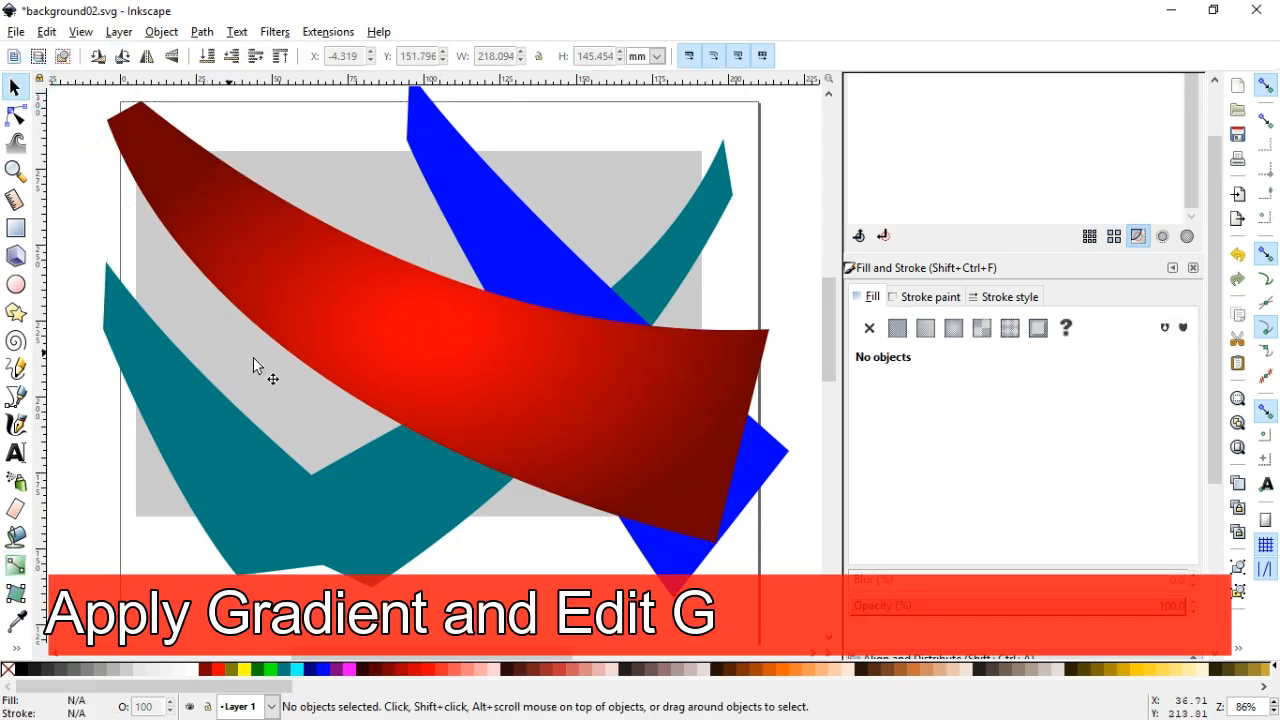
# Step: Fill the left teal band with a linear gradient that reuses the existing red to dark red gradient
pyautogui.click(210, 416)
pyautogui.click(929, 330)
pyautogui.click(908, 420)
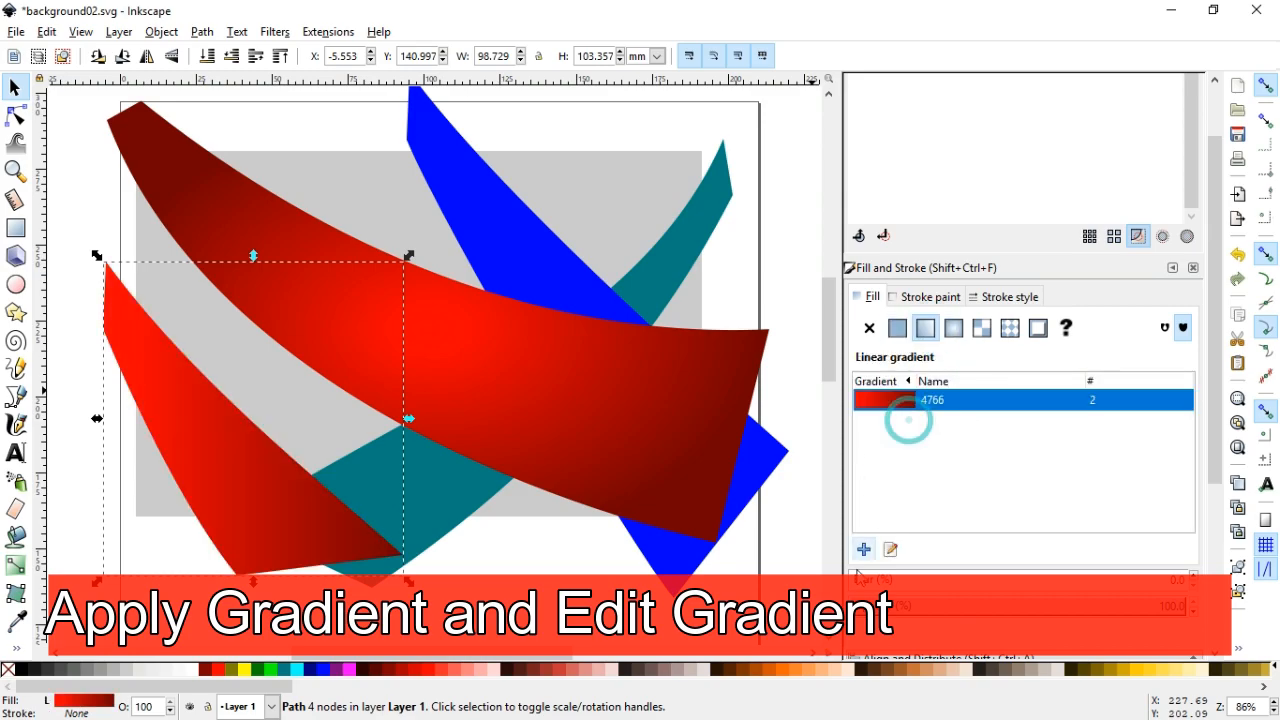
pyautogui.click(891, 550)
# Step: Reposition the left band's gradient ends so dark red covers its upper part and bright red its lower right
pyautogui.moveTo(103, 418); pyautogui.dragTo(281, 581)
pyautogui.moveTo(407, 423); pyautogui.dragTo(140, 347)
pyautogui.moveTo(180, 402); pyautogui.dragTo(179, 402)
pyautogui.moveTo(281, 581); pyautogui.dragTo(325, 587)
pyautogui.moveTo(179, 402); pyautogui.dragTo(188, 418)
pyautogui.click(12, 86)
pyautogui.press('Escape')
pyautogui.hotkey('ctrl', 's')
# Step: Fill the blue band with the existing red linear gradient, running from dark at its upper end to bright red toward its lower end
pyautogui.click(518, 225)
pyautogui.click(897, 327)
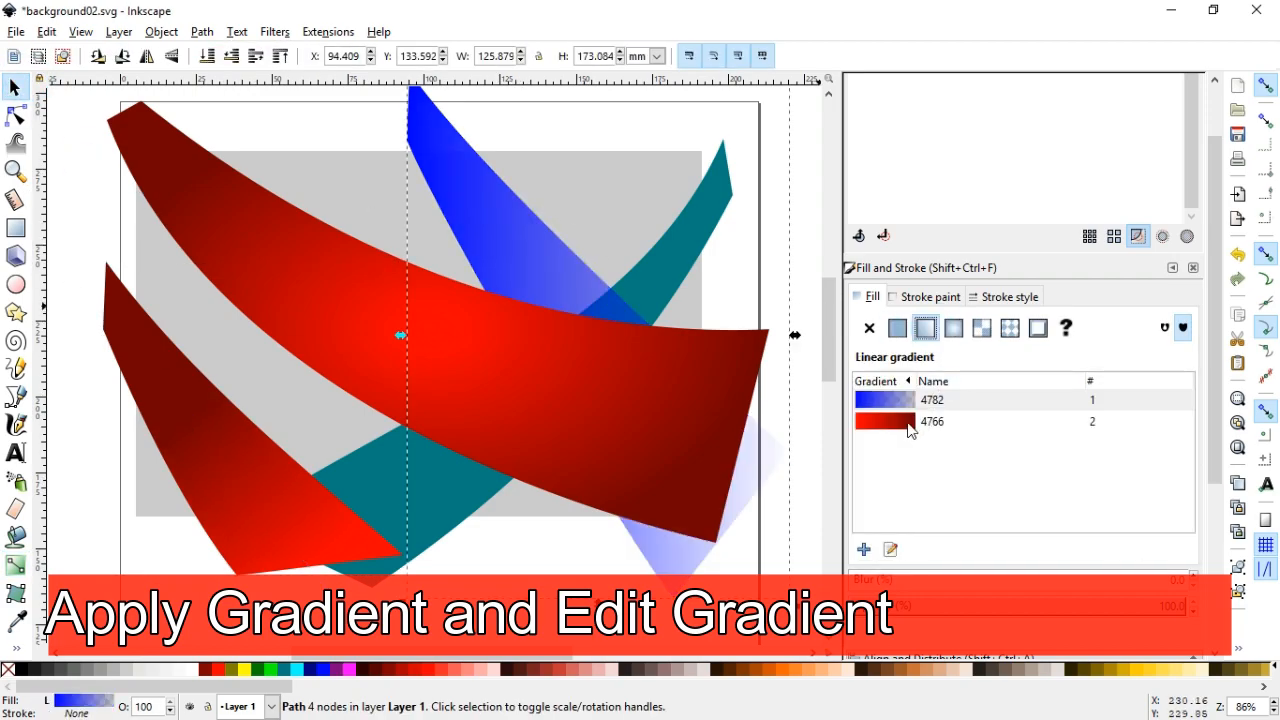
pyautogui.click(905, 423)
pyautogui.click(890, 549)
pyautogui.moveTo(407, 335); pyautogui.dragTo(595, 461)
pyautogui.moveTo(789, 334); pyautogui.dragTo(350, 72)
pyautogui.click(16, 87)
# Step: Fill the remaining teal band with the existing red linear gradient, dark at its upper-right tip and bright toward the lower left
pyautogui.click(680, 270)
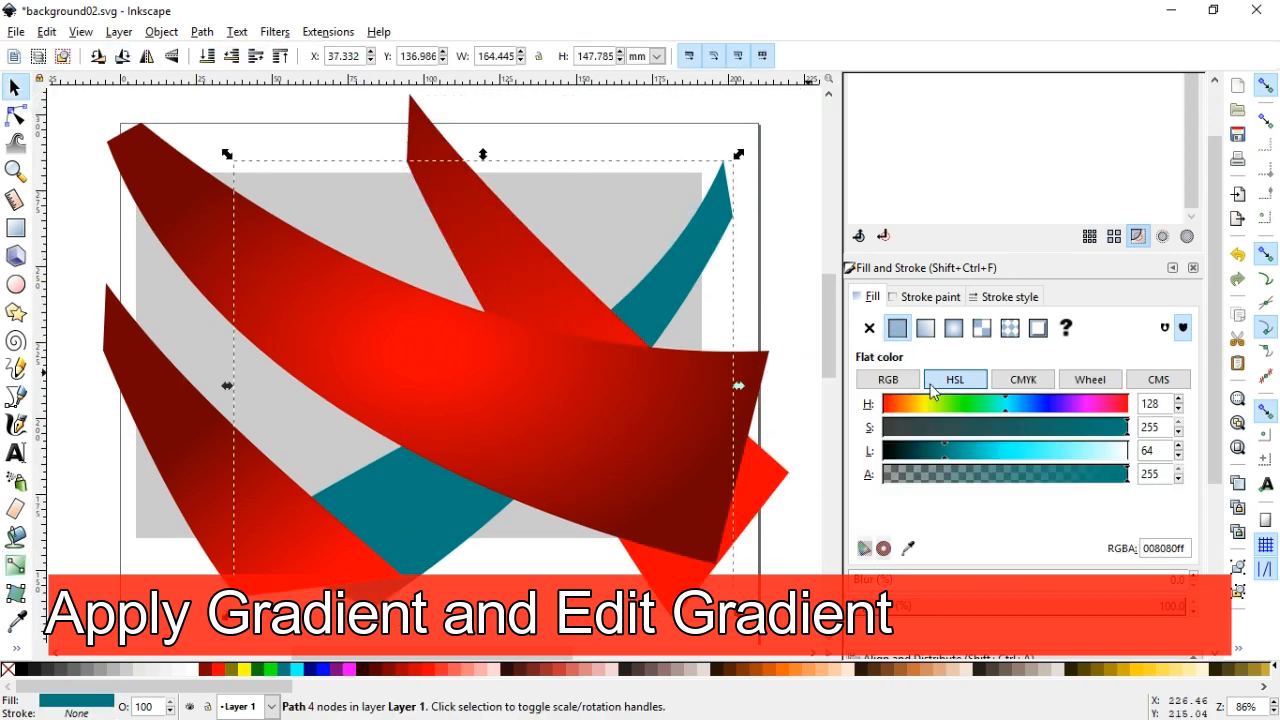
pyautogui.click(925, 327)
pyautogui.click(910, 423)
pyautogui.click(890, 549)
pyautogui.moveTo(733, 385); pyautogui.dragTo(760, 229)
pyautogui.moveTo(234, 385); pyautogui.dragTo(440, 446)
pyautogui.click(15, 87)
pyautogui.click(571, 127)
# Step: Fill the gray background rectangle with a radial gradient that reuses the existing red to dark red gradient
pyautogui.click(604, 210)
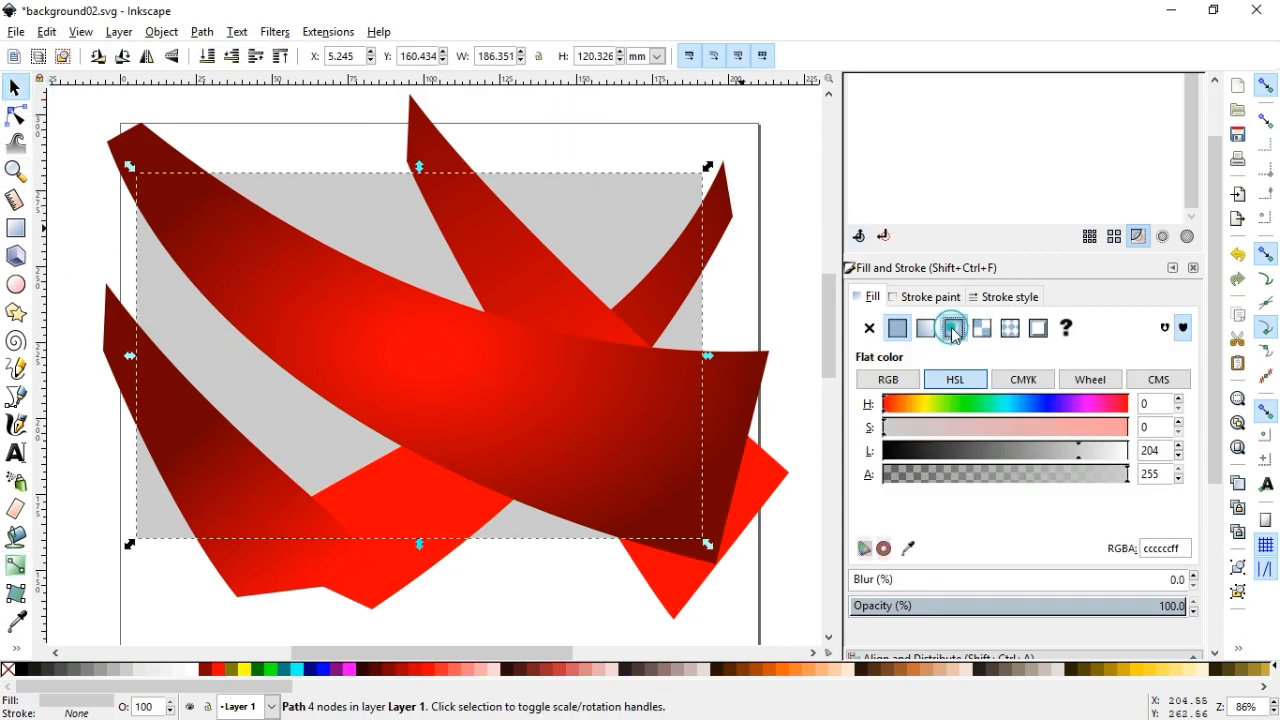
pyautogui.click(953, 330)
pyautogui.click(890, 422)
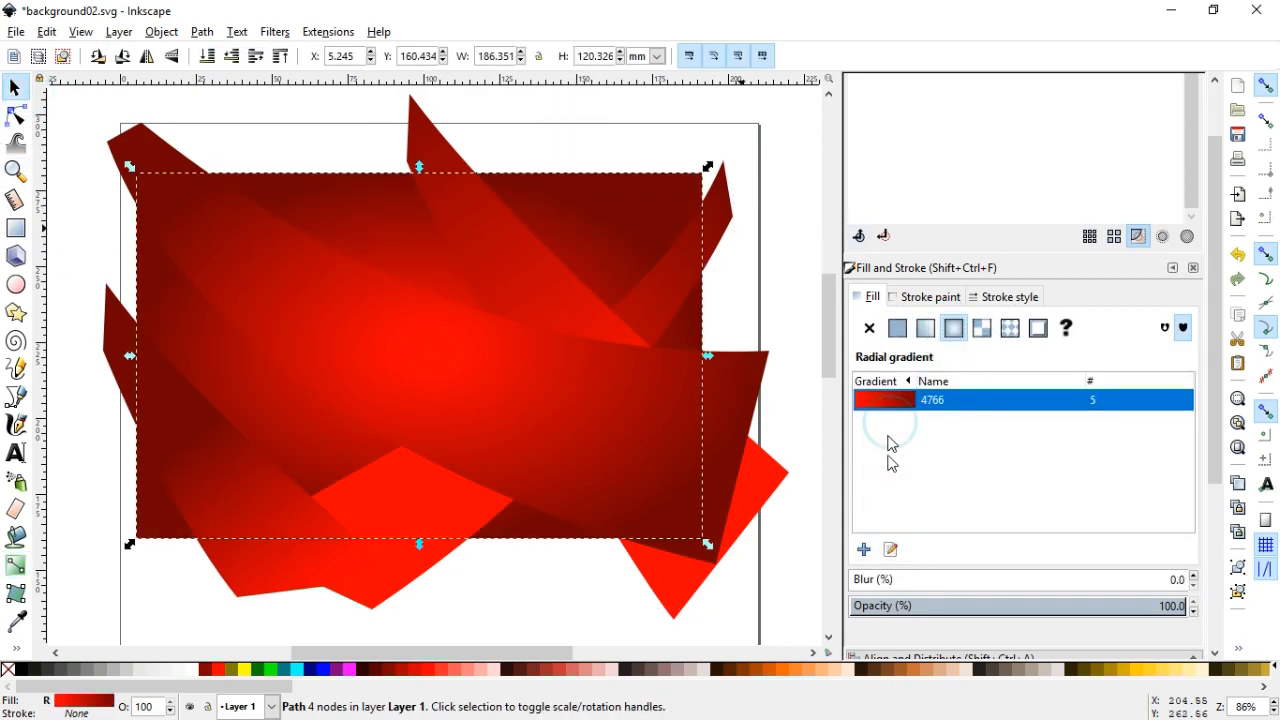
pyautogui.click(889, 558)
# Step: Add a middle stop to the background's radial gradient and move it outward to enlarge the bright red area
pyautogui.click(419, 355)
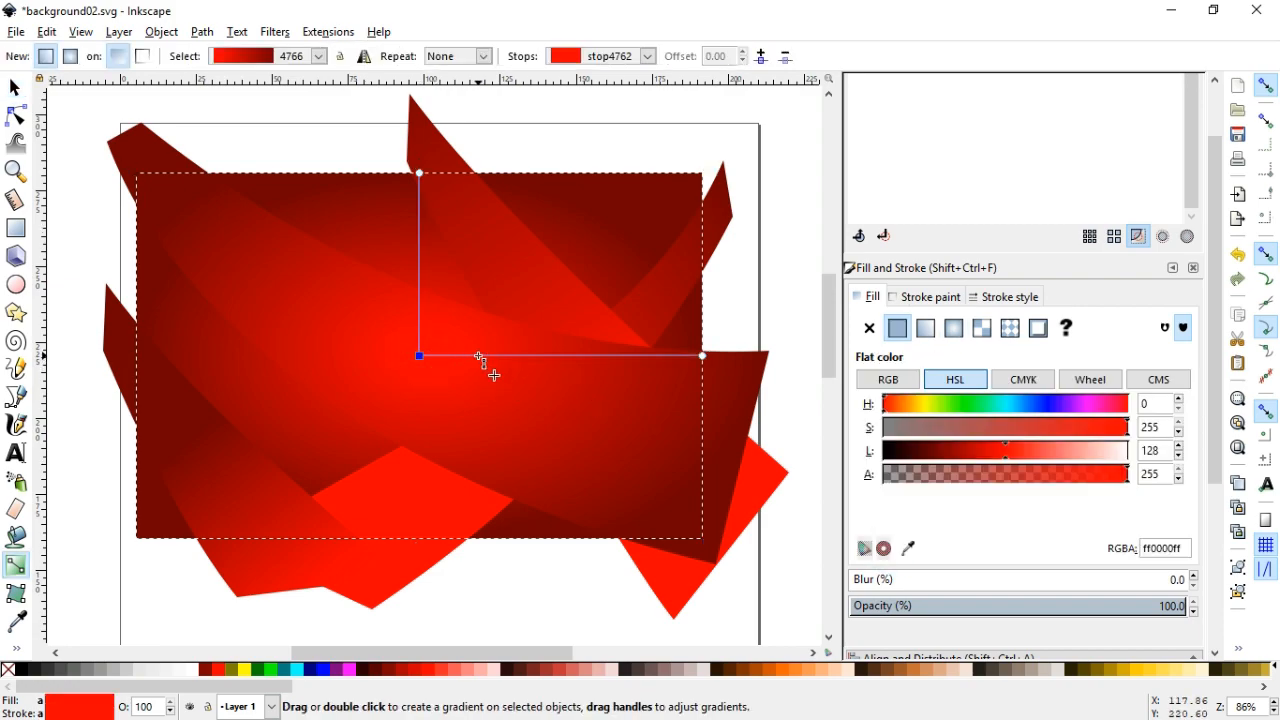
pyautogui.doubleClick(480, 356)
pyautogui.moveTo(480, 356); pyautogui.dragTo(558, 356)
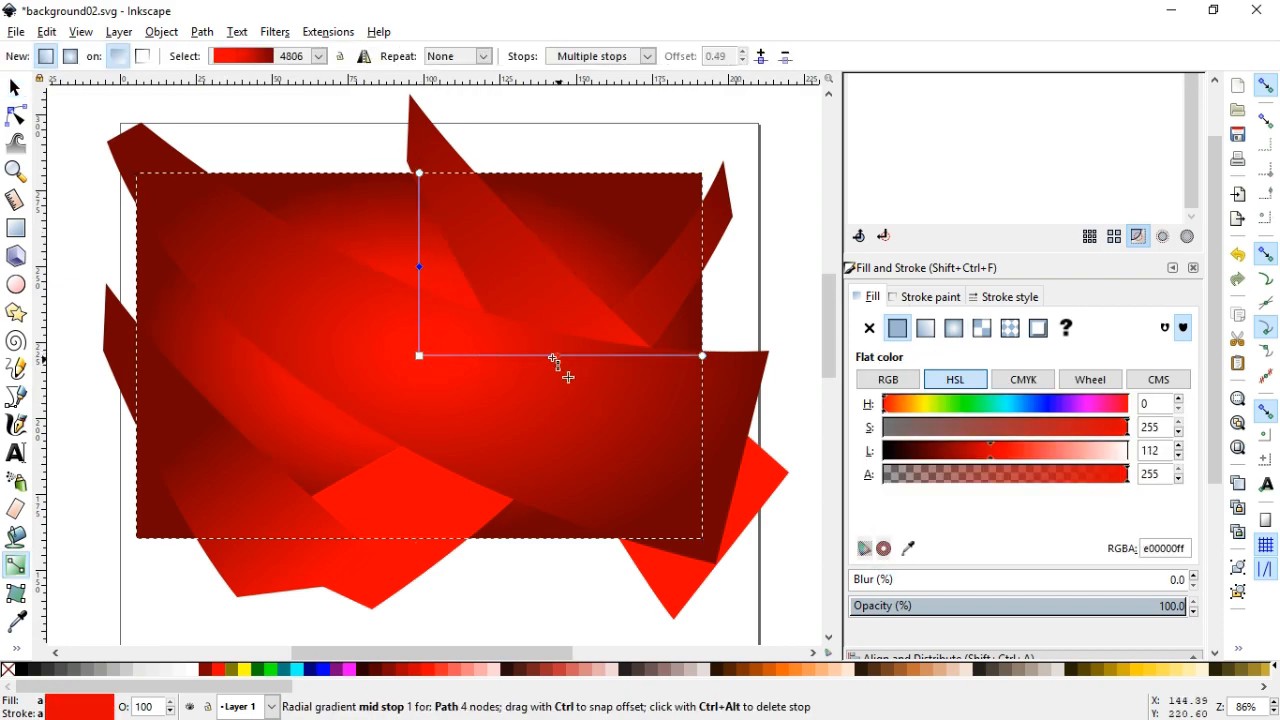
pyautogui.press('s')
pyautogui.click(274, 142)
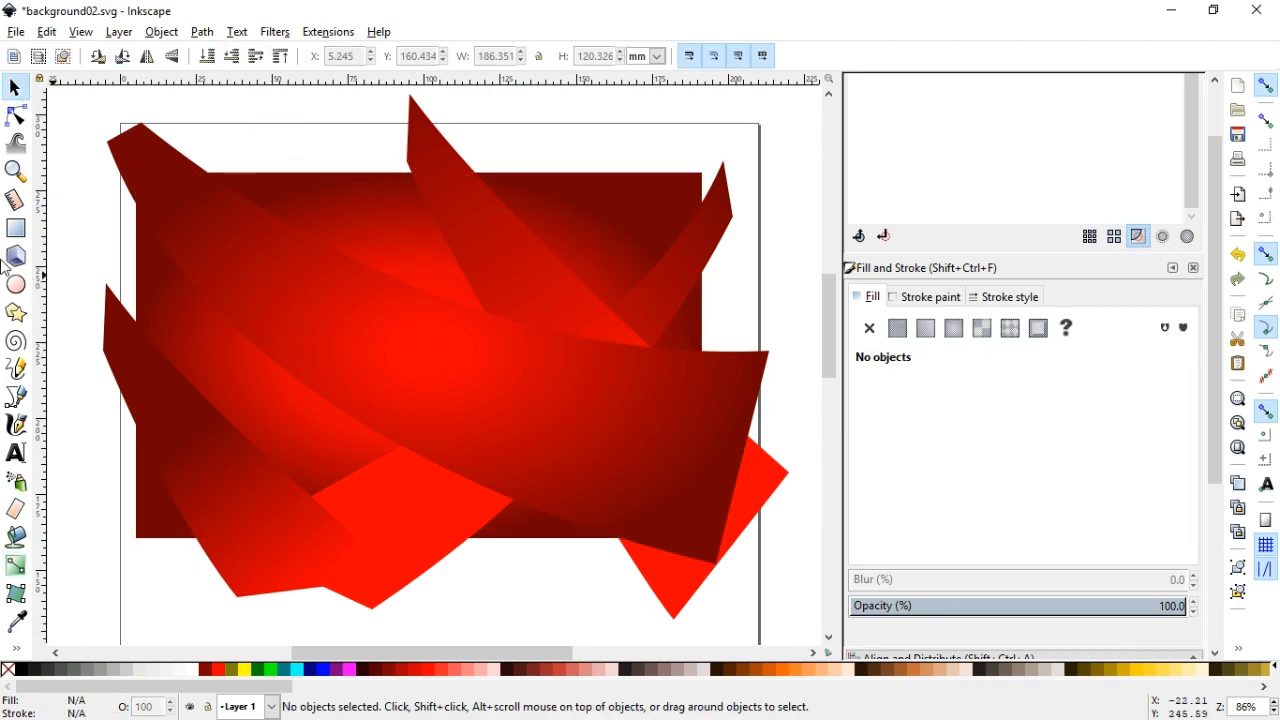
pyautogui.click(222, 318)
pyautogui.rightClick(249, 306)
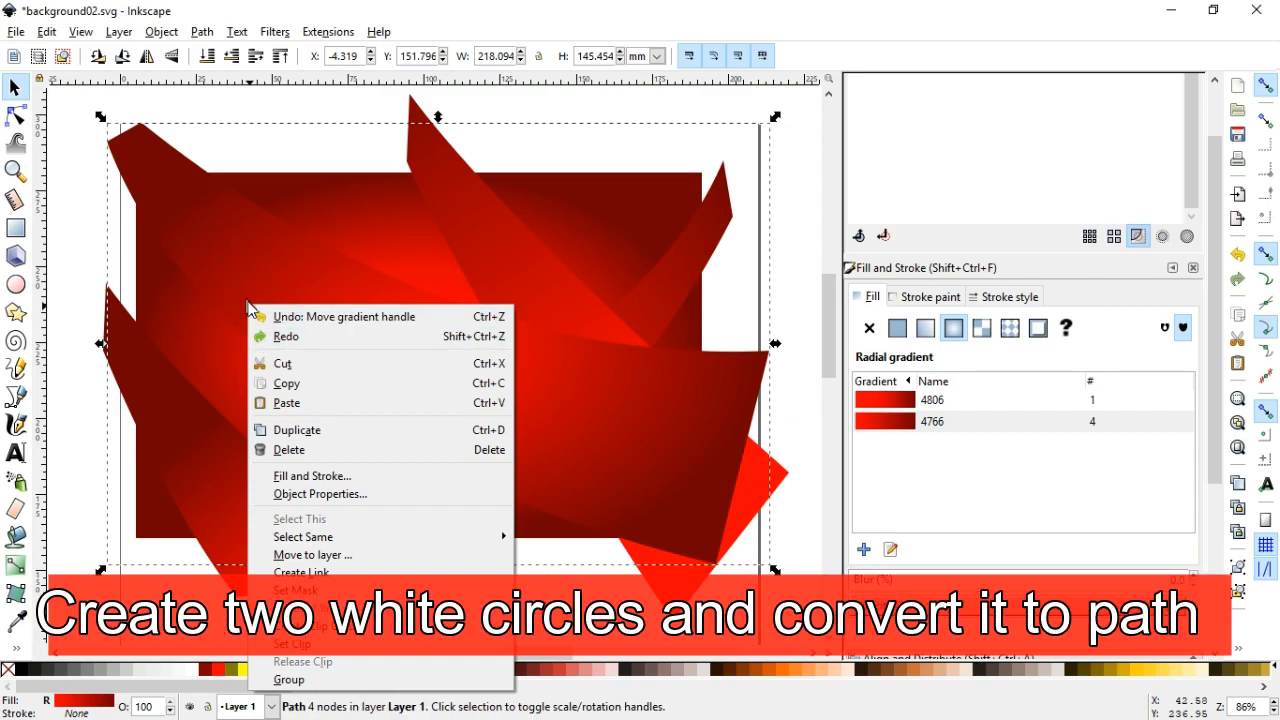
pyautogui.click(231, 91)
pyautogui.click(73, 246)
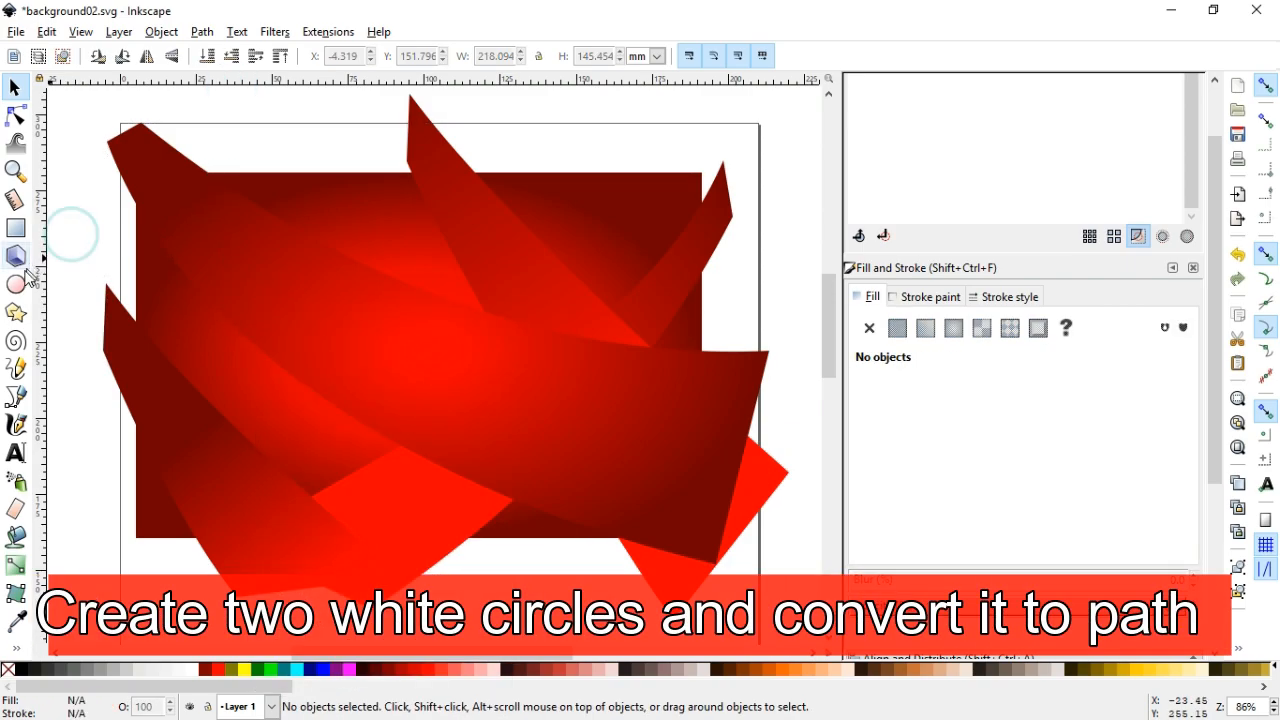
# Step: Draw a white ellipse about 88 mm by 17 mm over the upper middle of the artwork and tilt it down toward the right
pyautogui.click(15, 284)
pyautogui.moveTo(352, 272); pyautogui.dragTo(615, 325)
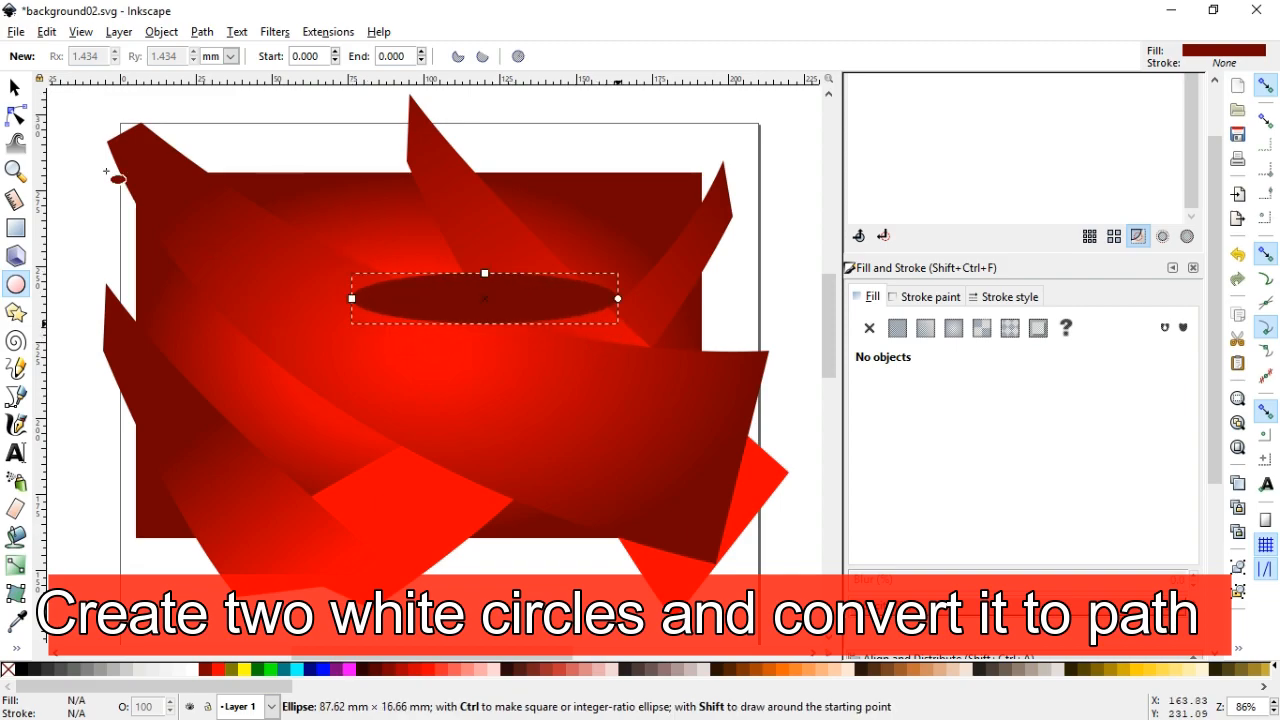
pyautogui.click(15, 87)
pyautogui.click(186, 669)
pyautogui.moveTo(486, 294); pyautogui.dragTo(411, 312)
pyautogui.click(411, 310)
pyautogui.moveTo(551, 283); pyautogui.dragTo(556, 343)
# Step: Duplicate the tilted white ellipse and place the copy below and slightly left of the first
pyautogui.moveTo(460, 343); pyautogui.dragTo(420, 451)
pyautogui.rightClick(482, 325)
pyautogui.click(526, 452)
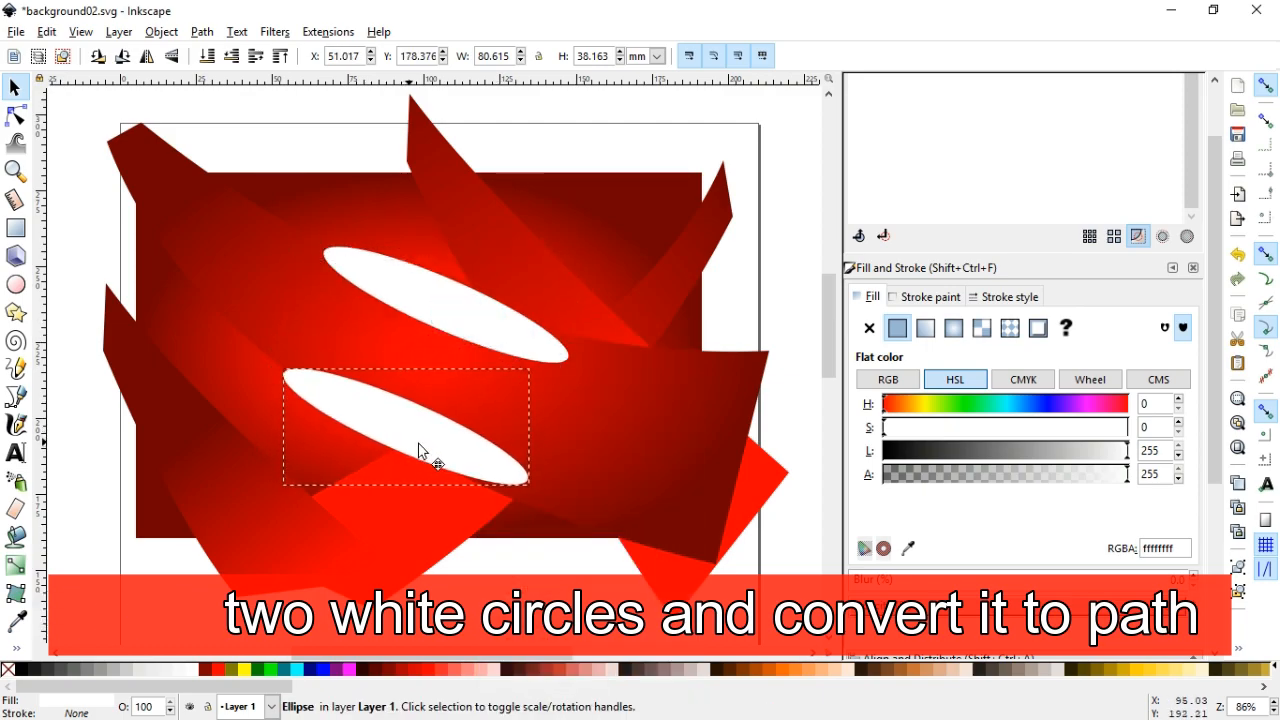
# Step: Convert both white ellipses to paths
pyautogui.keyDown('shift'); pyautogui.click(465, 318); pyautogui.keyUp('shift')
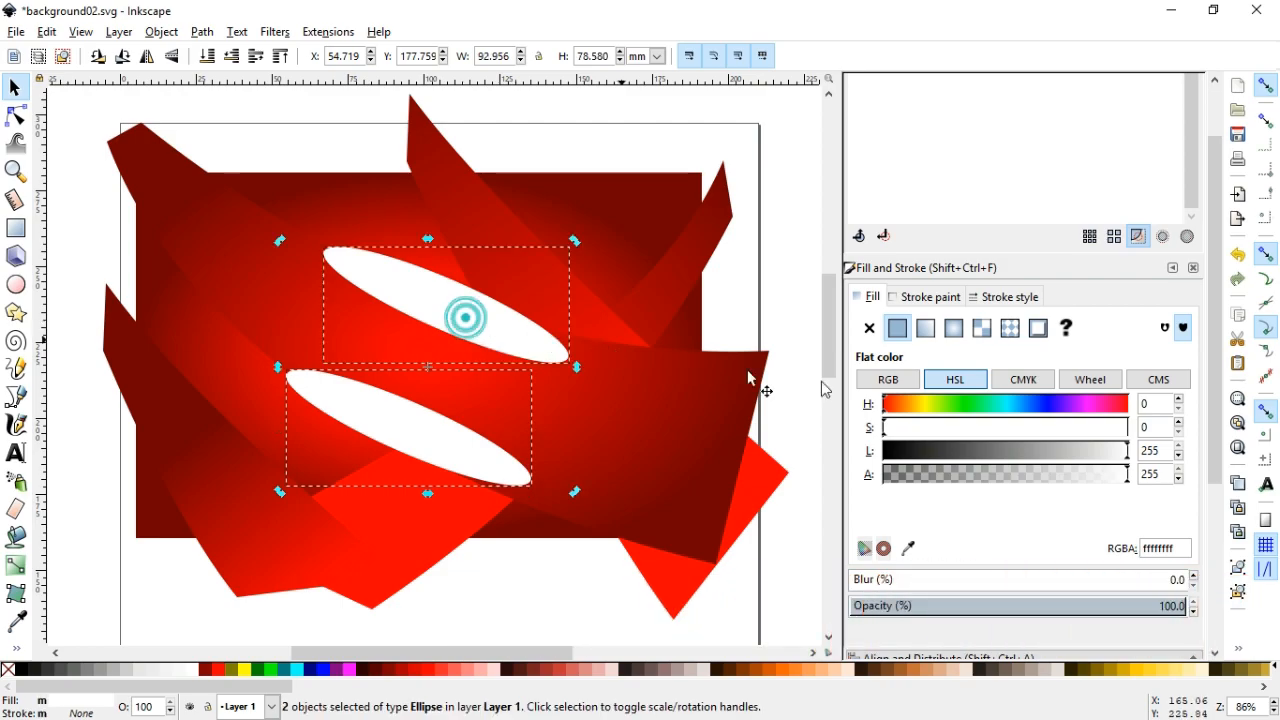
pyautogui.click(205, 32)
pyautogui.click(230, 51)
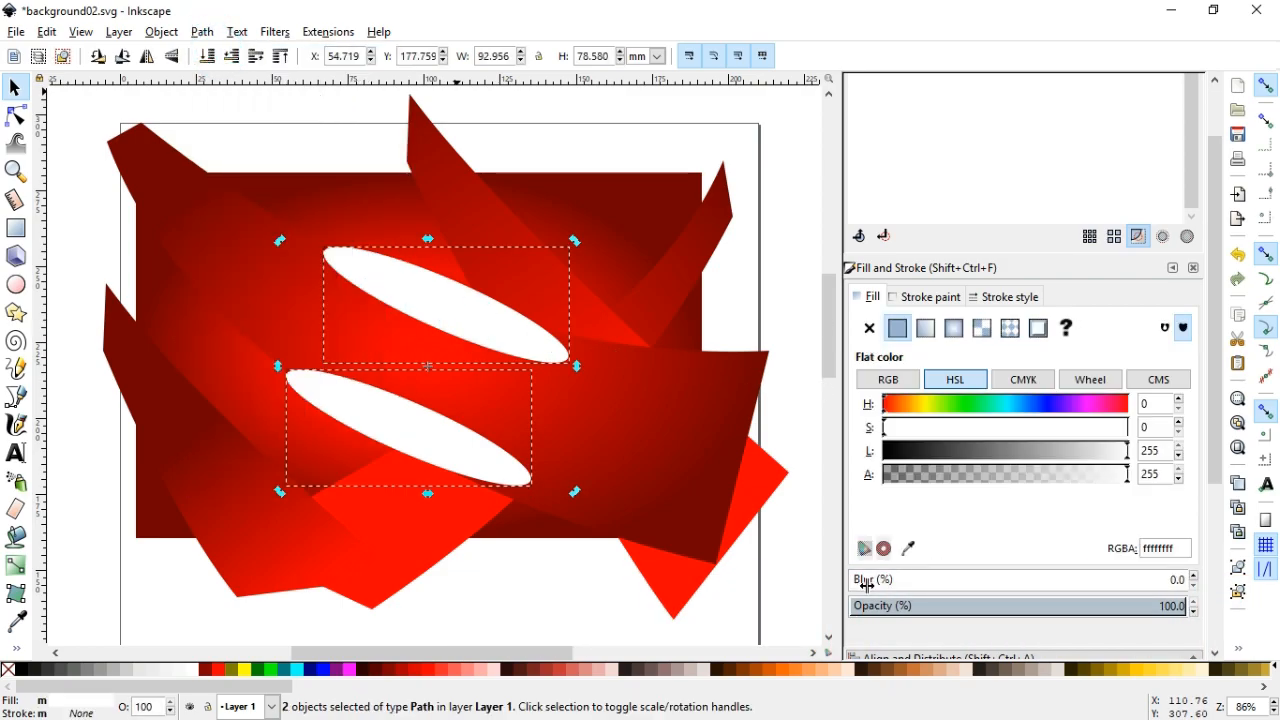
# Step: Apply a 16.2% blur and 51% opacity to both white shapes
pyautogui.moveTo(873, 583)
pyautogui.mouseDown()
pyautogui.moveTo(1023, 580)
pyautogui.moveTo(904, 580)
pyautogui.mouseUp()
pyautogui.click(919, 580)
pyautogui.moveTo(1113, 606); pyautogui.dragTo(1022, 606)
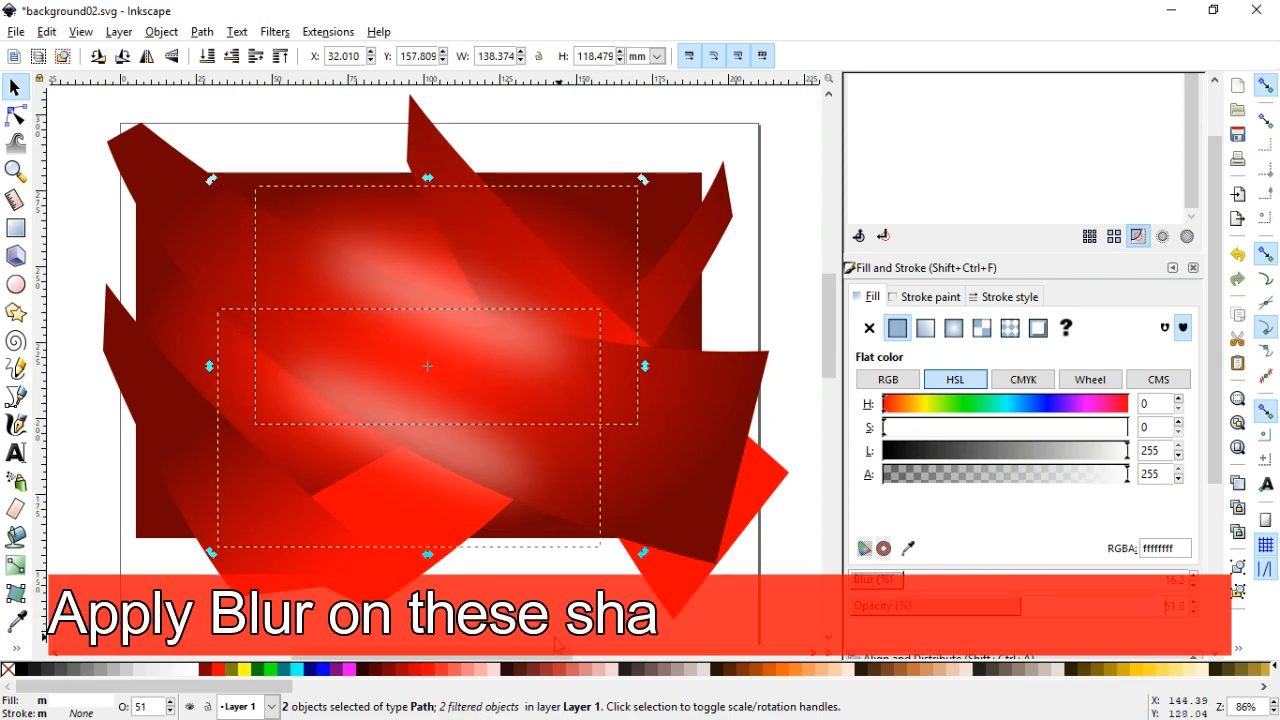
# Step: Try fills ff5555, ffaaaa and ffd5d5 on the two blurred shapes and restore their white fill
pyautogui.click(458, 672)
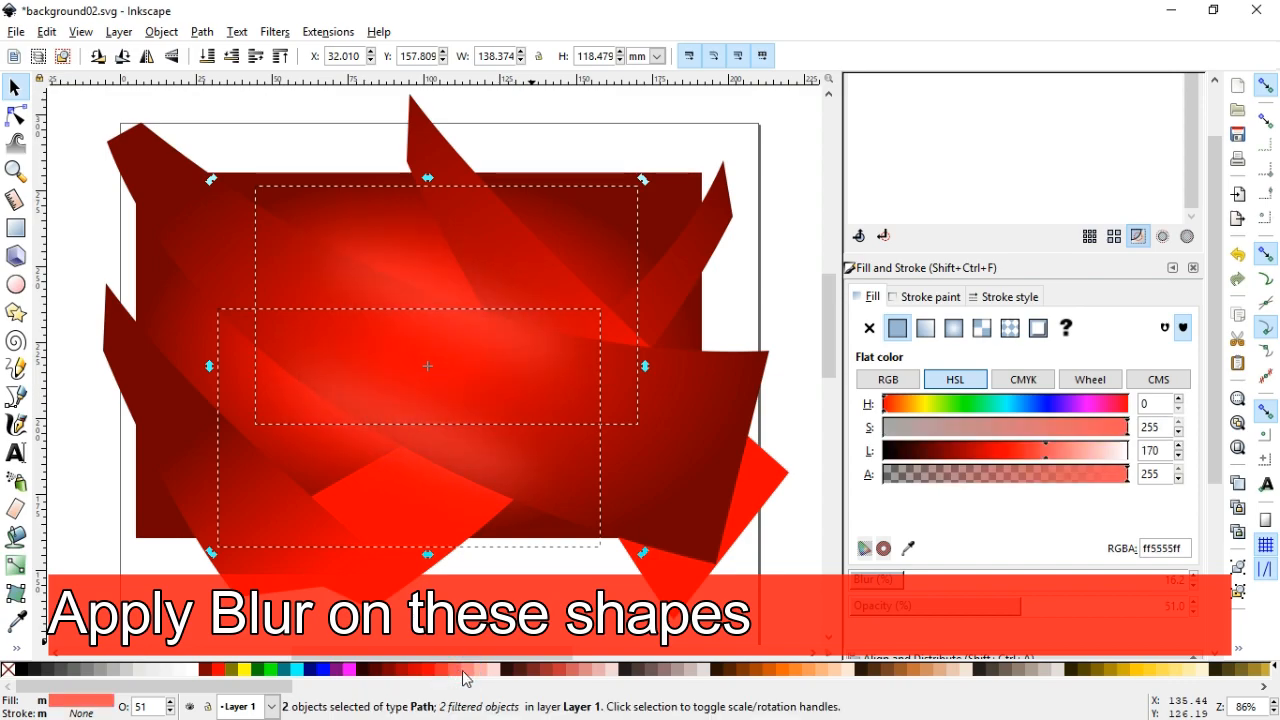
pyautogui.click(481, 674)
pyautogui.click(490, 680)
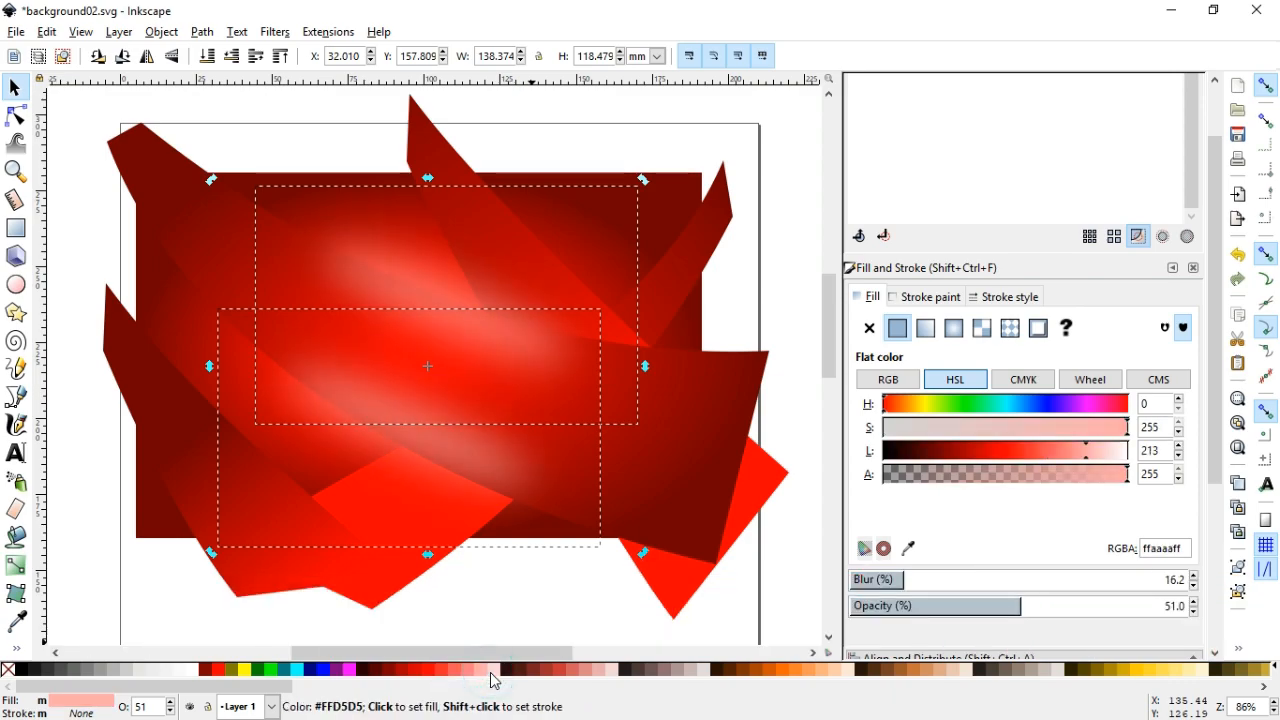
pyautogui.click(1121, 450)
pyautogui.moveTo(1137, 455); pyautogui.dragTo(1153, 458)
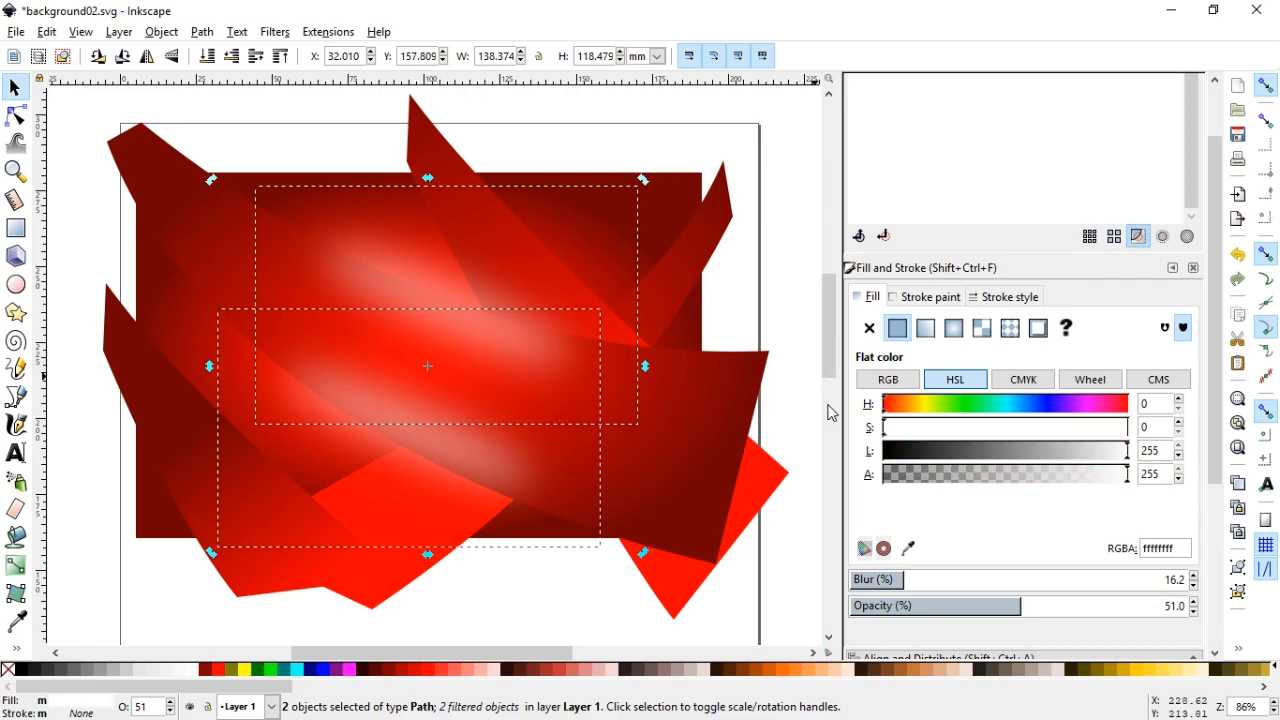
# Step: Stretch both end nodes of the upper blurred highlight outward and the lower highlight's right end node down and to the right
pyautogui.click(18, 116)
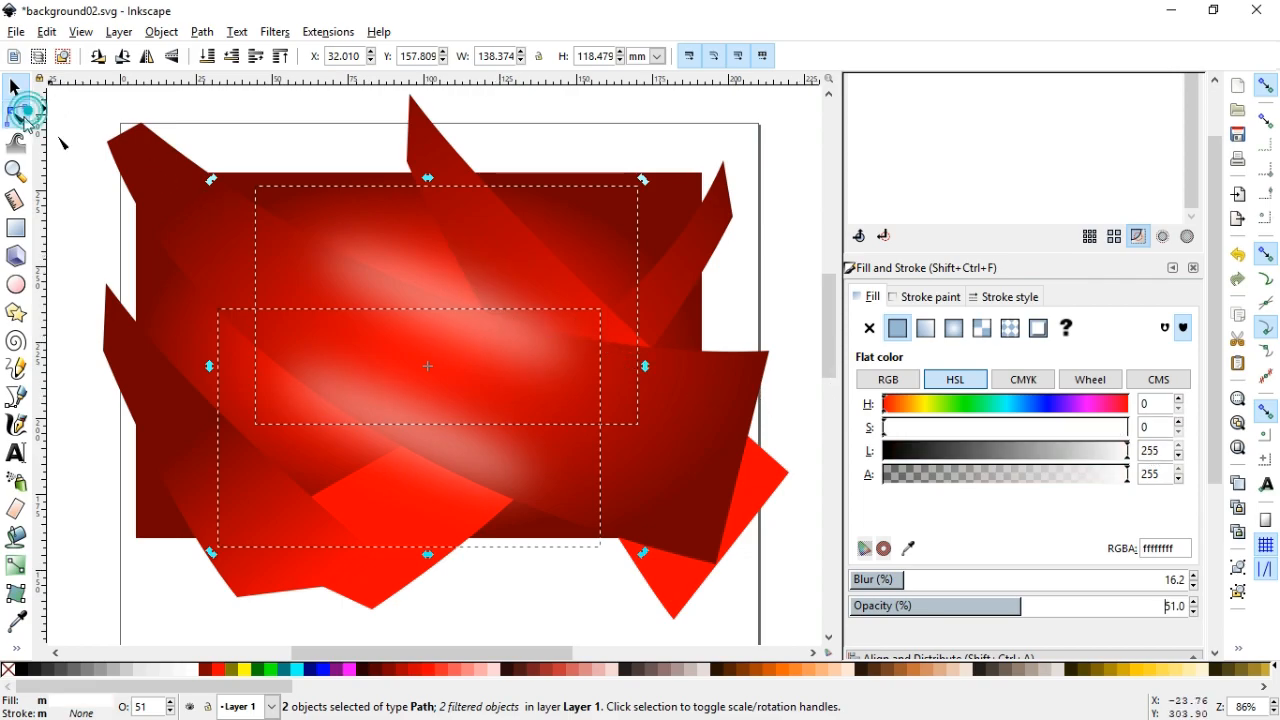
pyautogui.moveTo(288, 222); pyautogui.dragTo(287, 220)
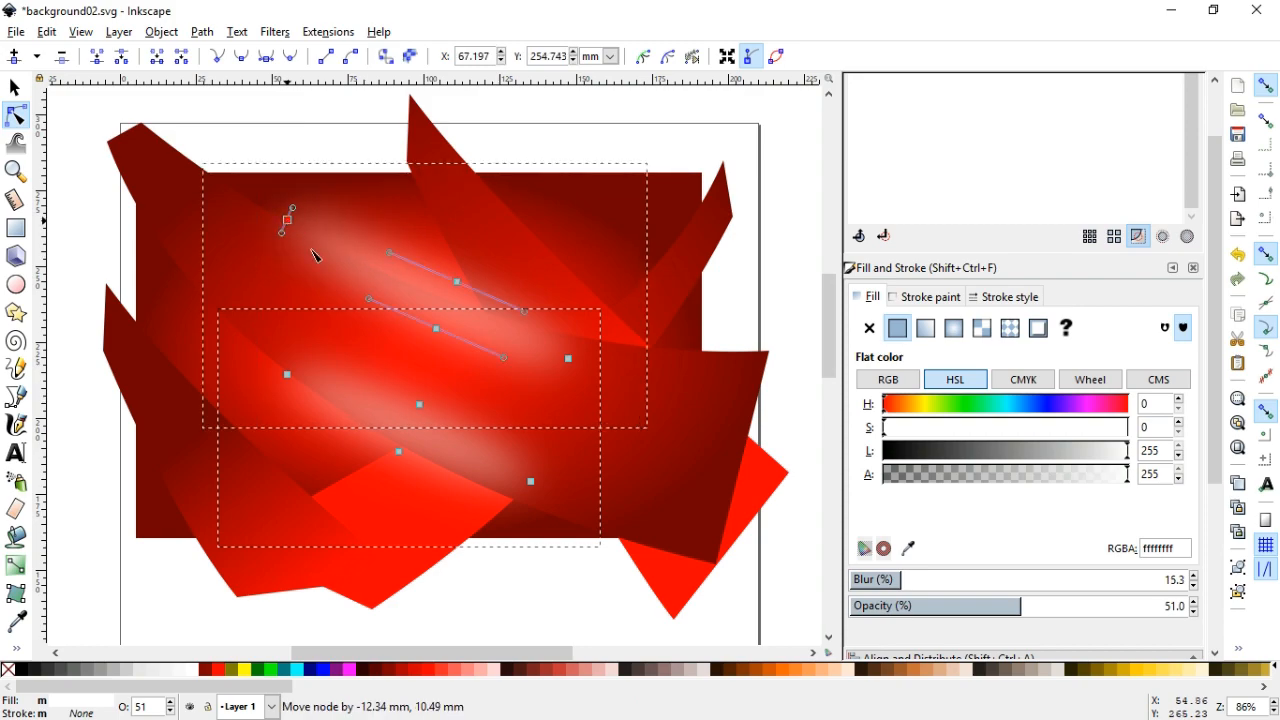
pyautogui.moveTo(570, 360); pyautogui.dragTo(635, 360)
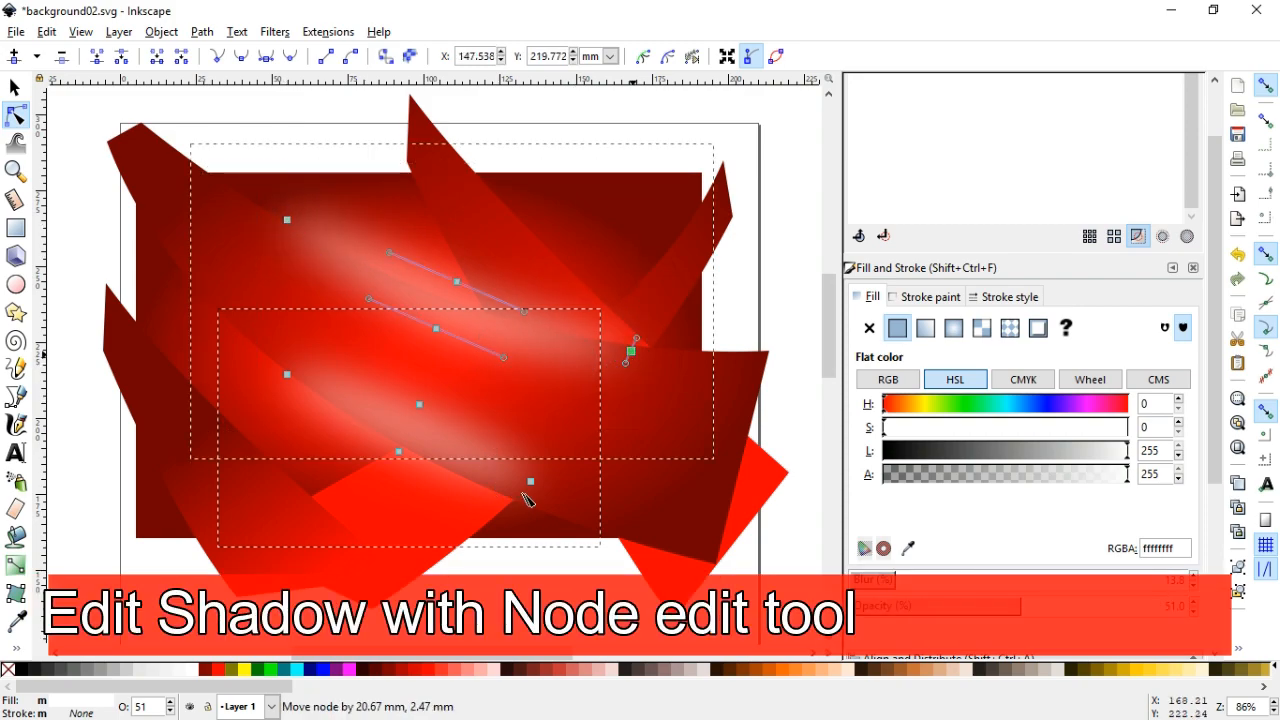
pyautogui.moveTo(530, 482); pyautogui.dragTo(540, 512)
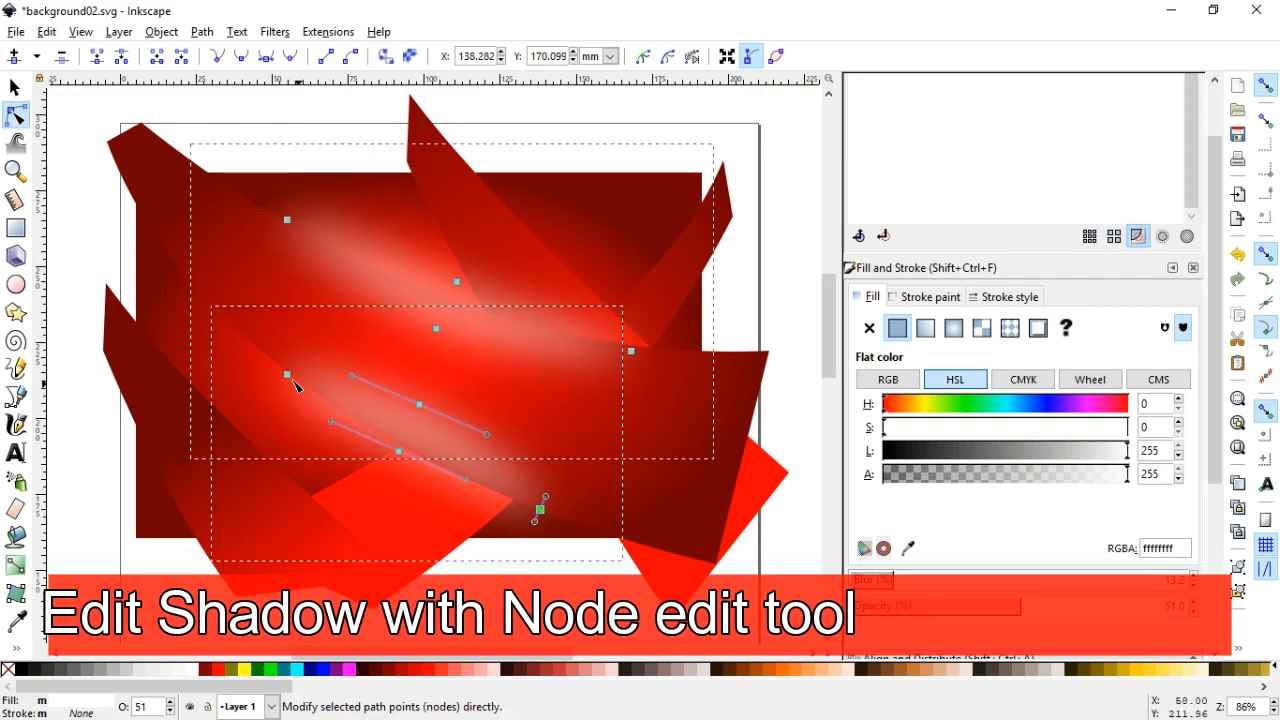
pyautogui.press('s')
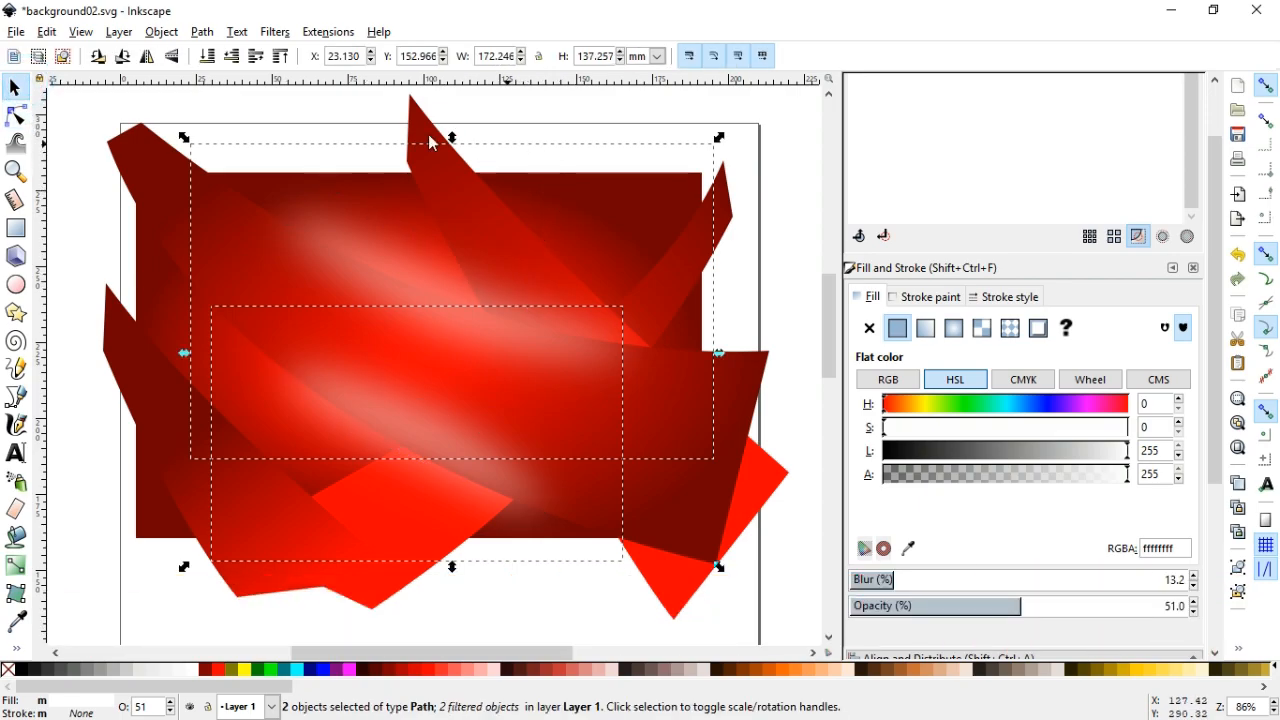
pyautogui.press('Escape')
# Step: Group the two blurred highlight shapes
pyautogui.click(629, 508)
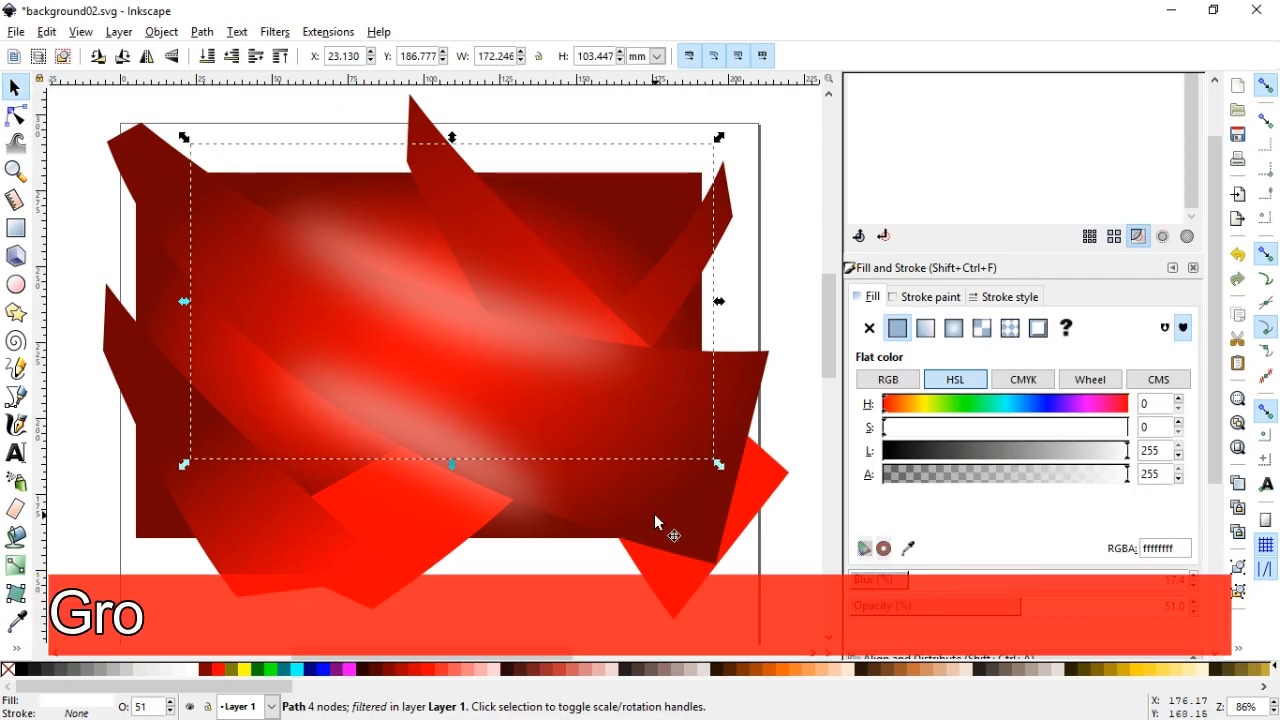
pyautogui.click(519, 490)
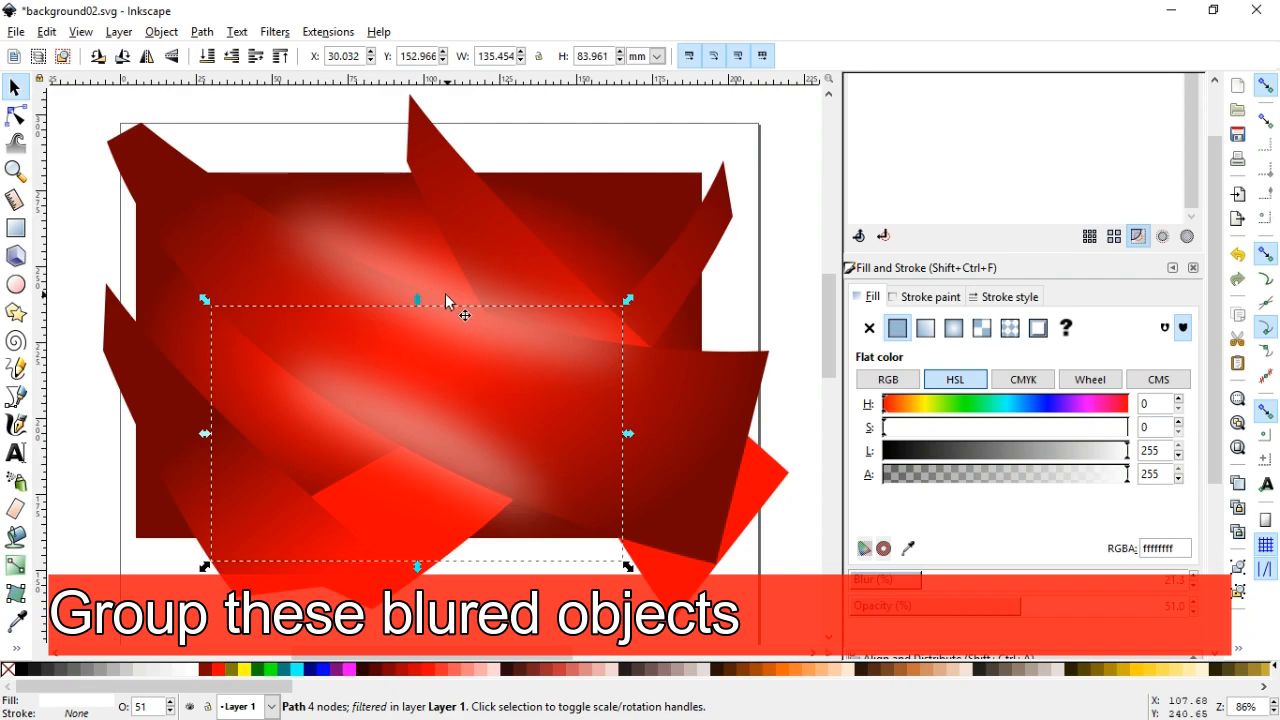
pyautogui.keyDown('shift'); pyautogui.click(391, 266); pyautogui.keyUp('shift')
pyautogui.click(161, 32)
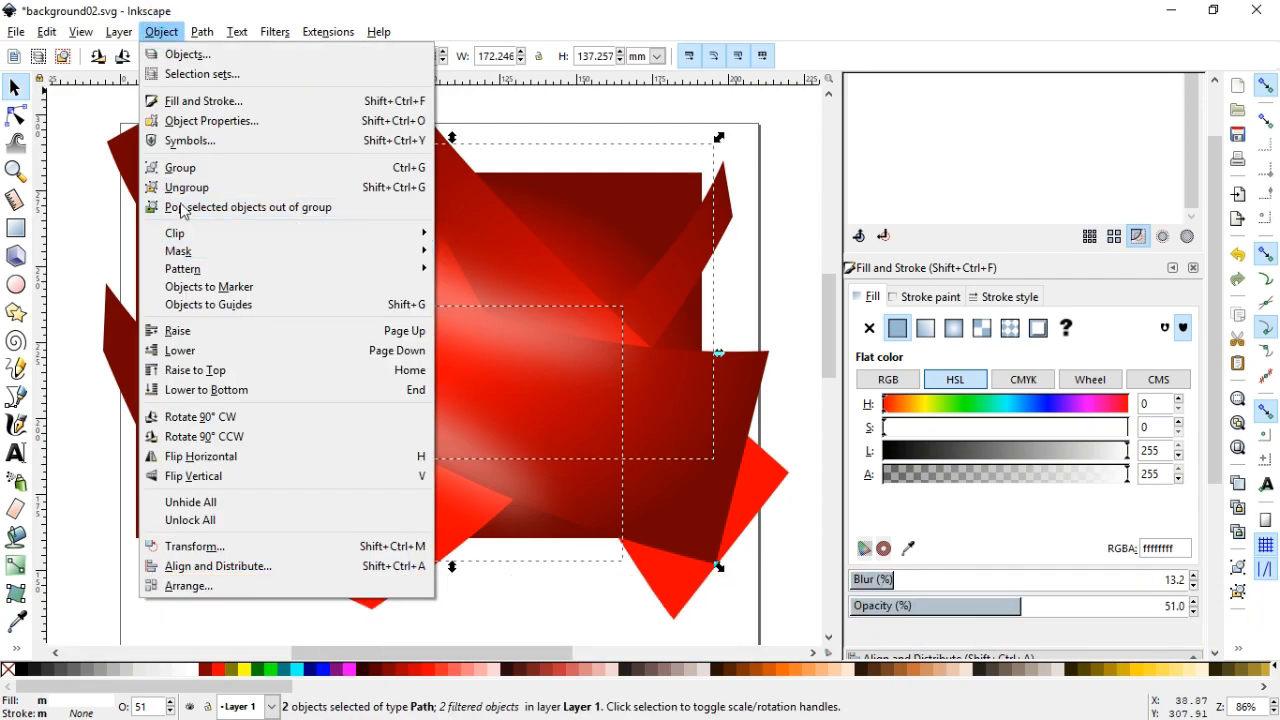
pyautogui.click(184, 176)
# Step: Clip the grouped blurred highlights to a duplicate of the front band and set the clipped group's opacity to 63.2%
pyautogui.click(750, 398)
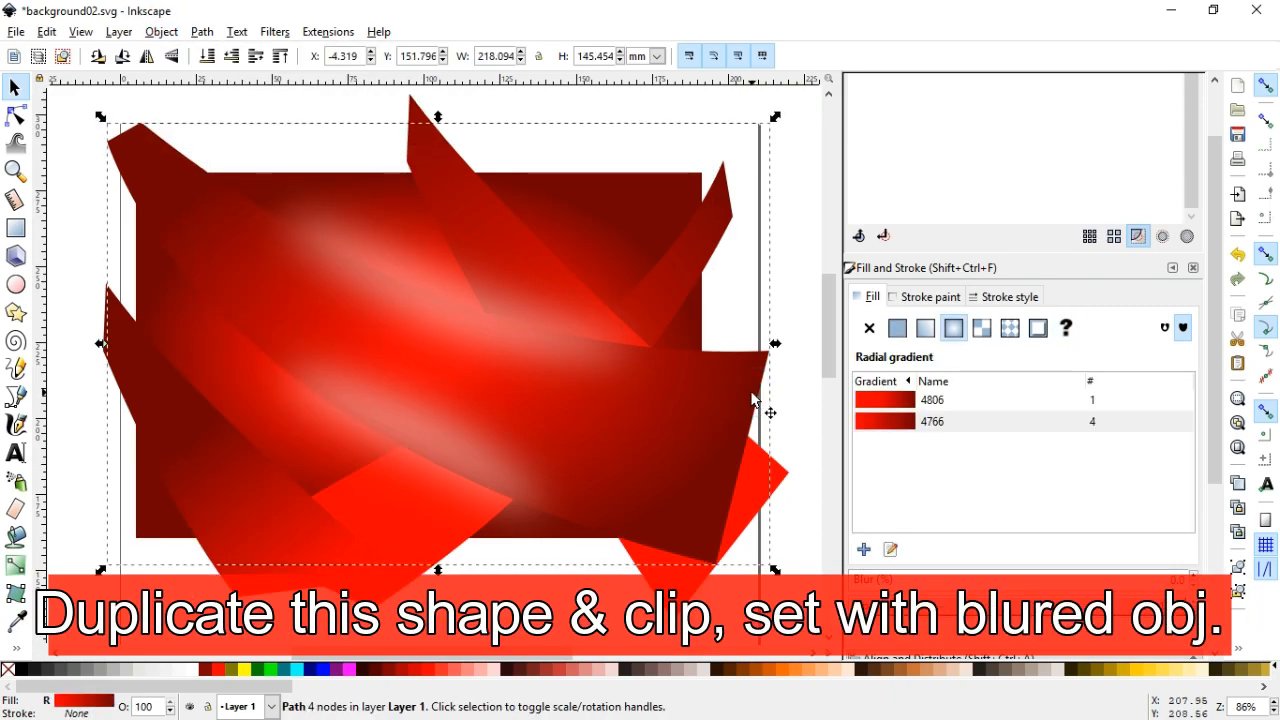
pyautogui.hotkey('ctrl', 'd')
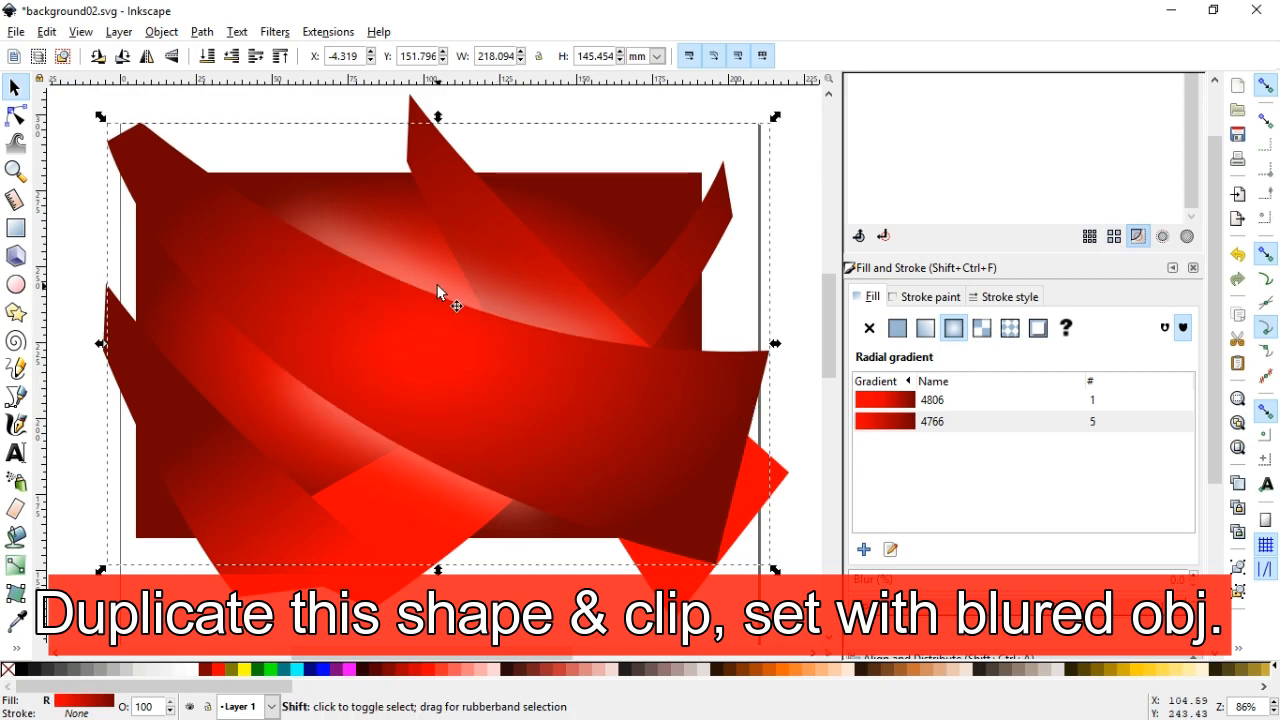
pyautogui.keyDown('shift'); pyautogui.click(436, 287); pyautogui.keyUp('shift')
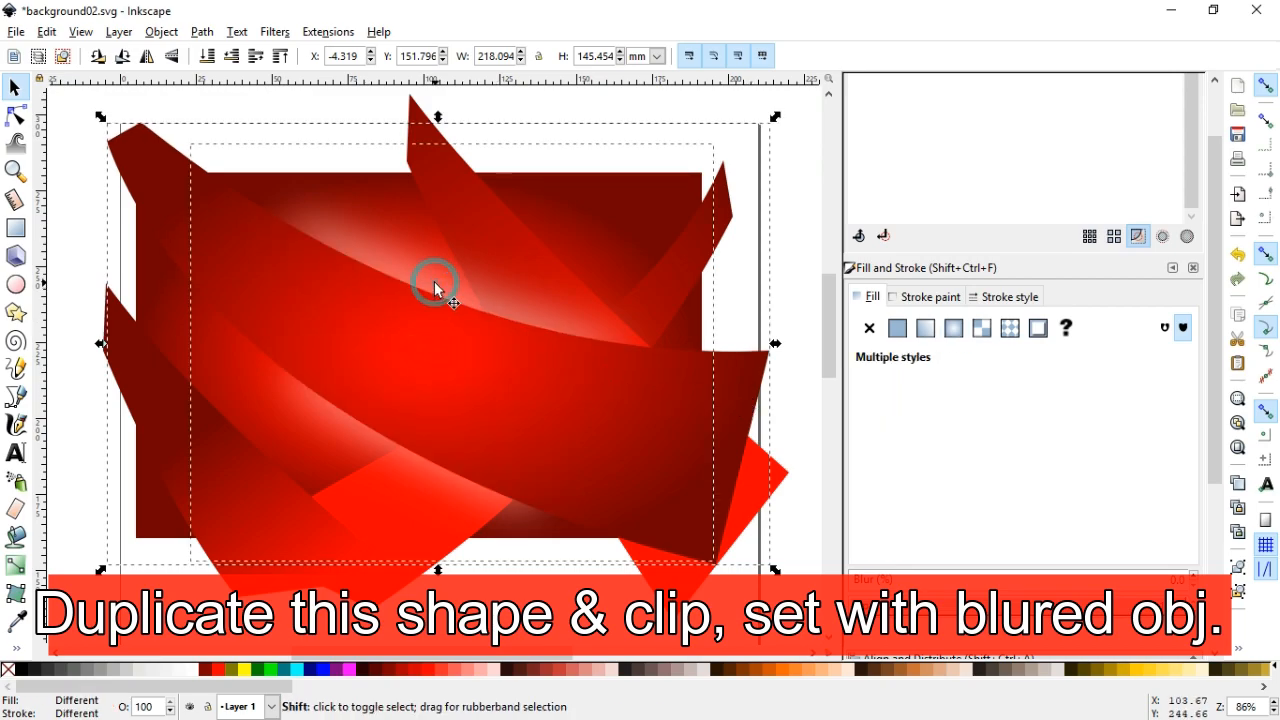
pyautogui.click(163, 32)
pyautogui.moveTo(190, 231)
pyautogui.click(469, 233)
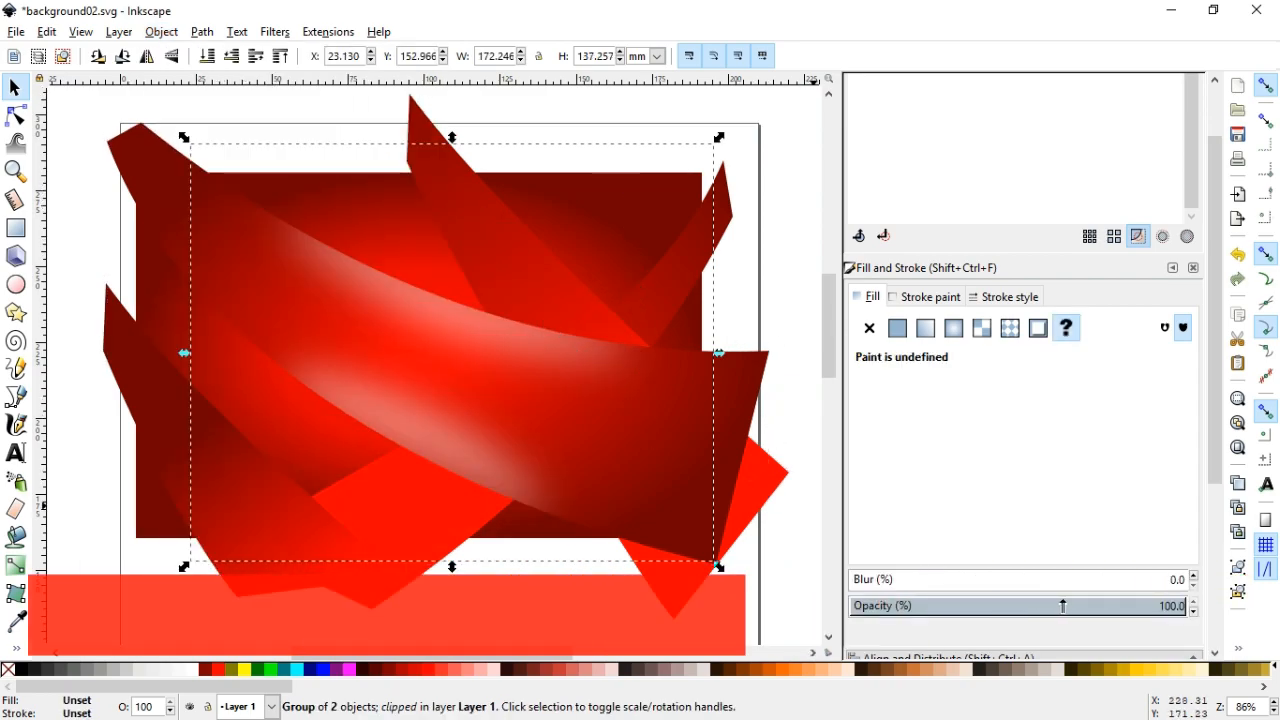
pyautogui.click(1062, 605)
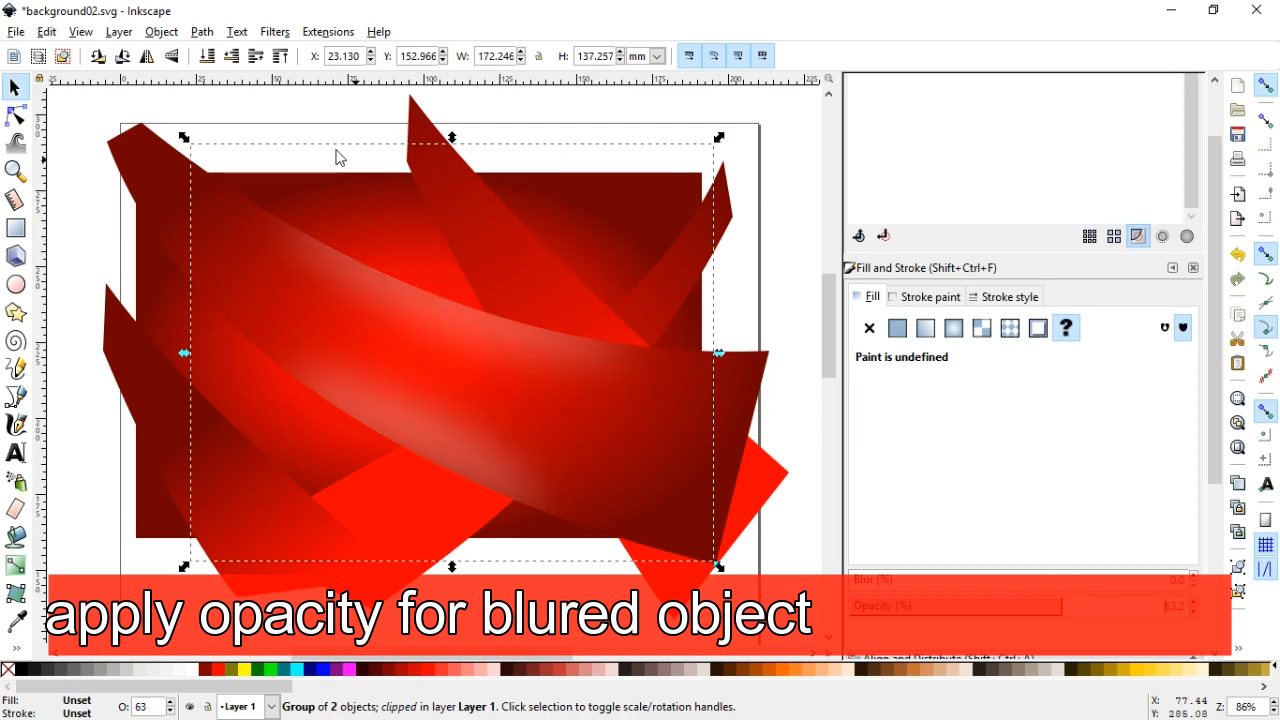
pyautogui.press('Escape')
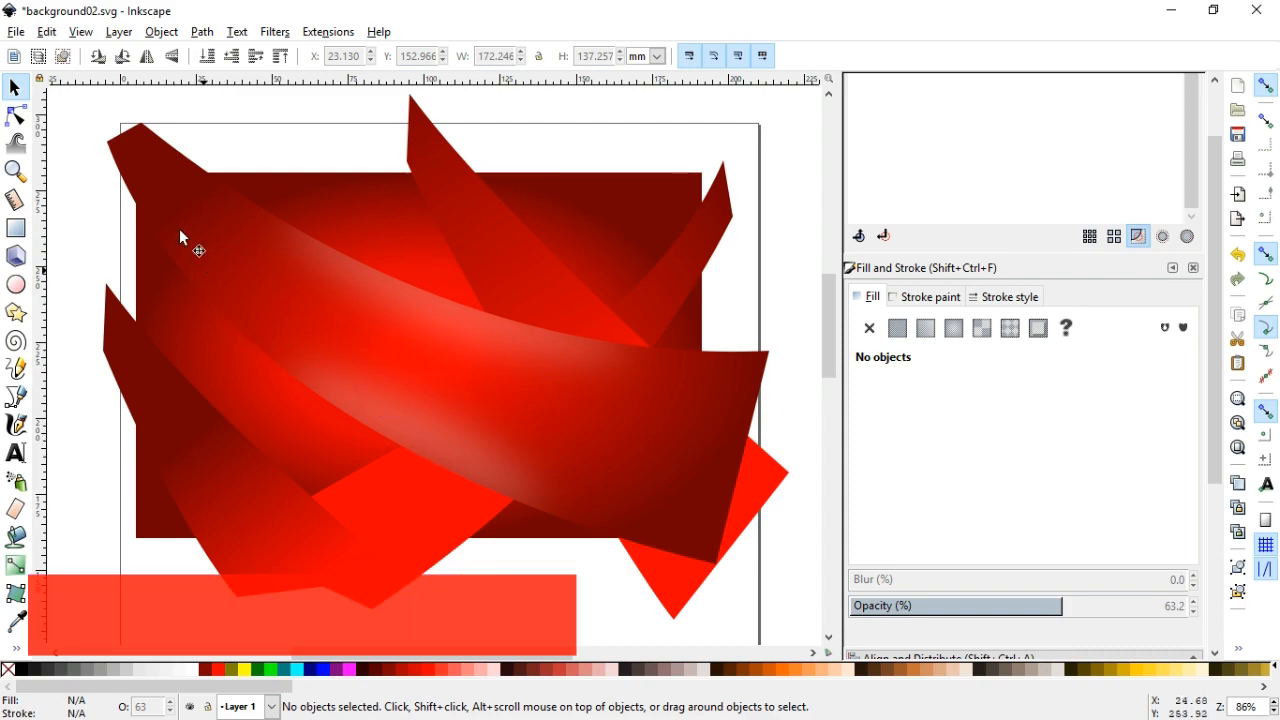
# Step: Duplicate the front band again and fill the copy with black
pyautogui.click(127, 178)
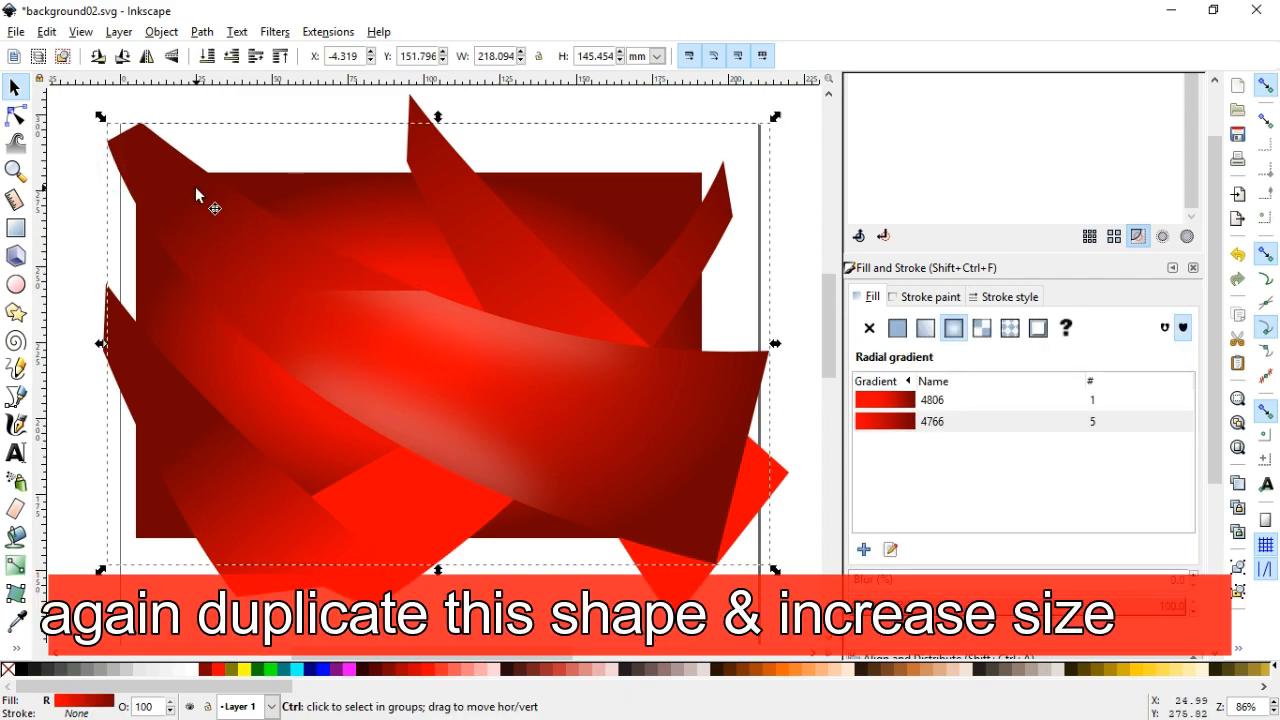
pyautogui.hotkey('ctrl', 'd')
pyautogui.click(22, 670)
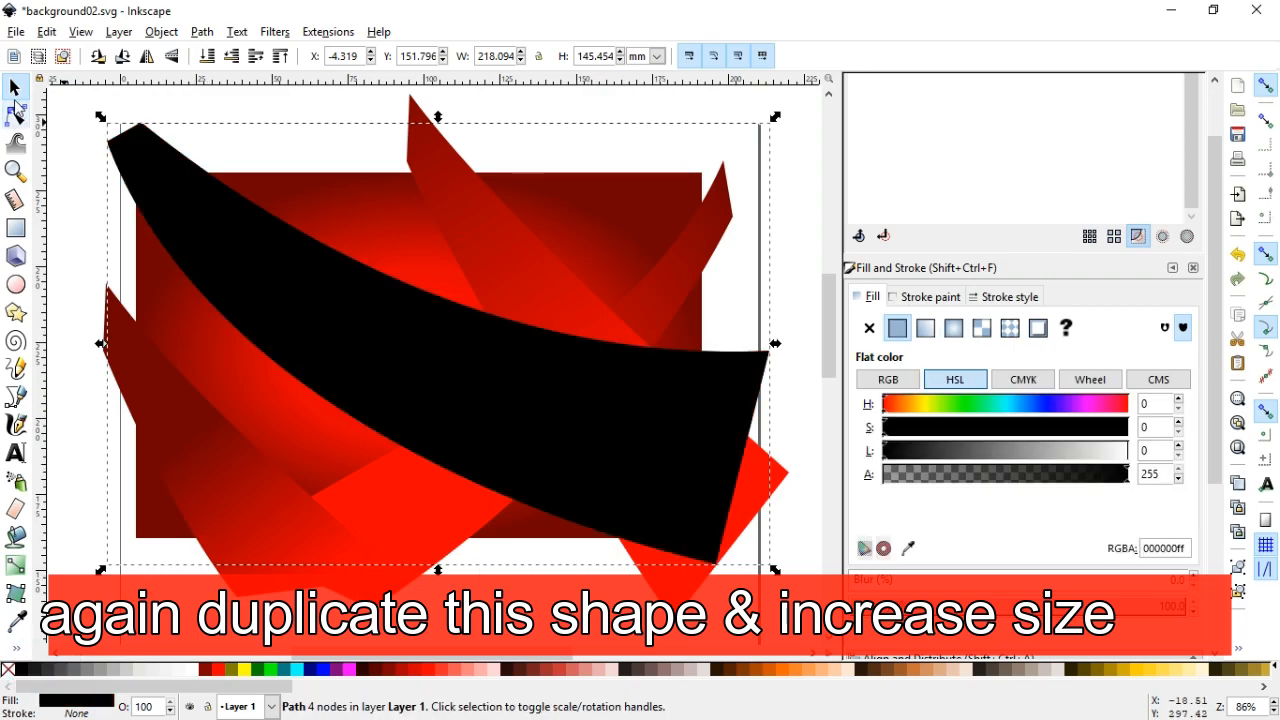
# Step: Move the black copy's four corner nodes slightly outward so that it extends past the front band on all sides
pyautogui.click(16, 117)
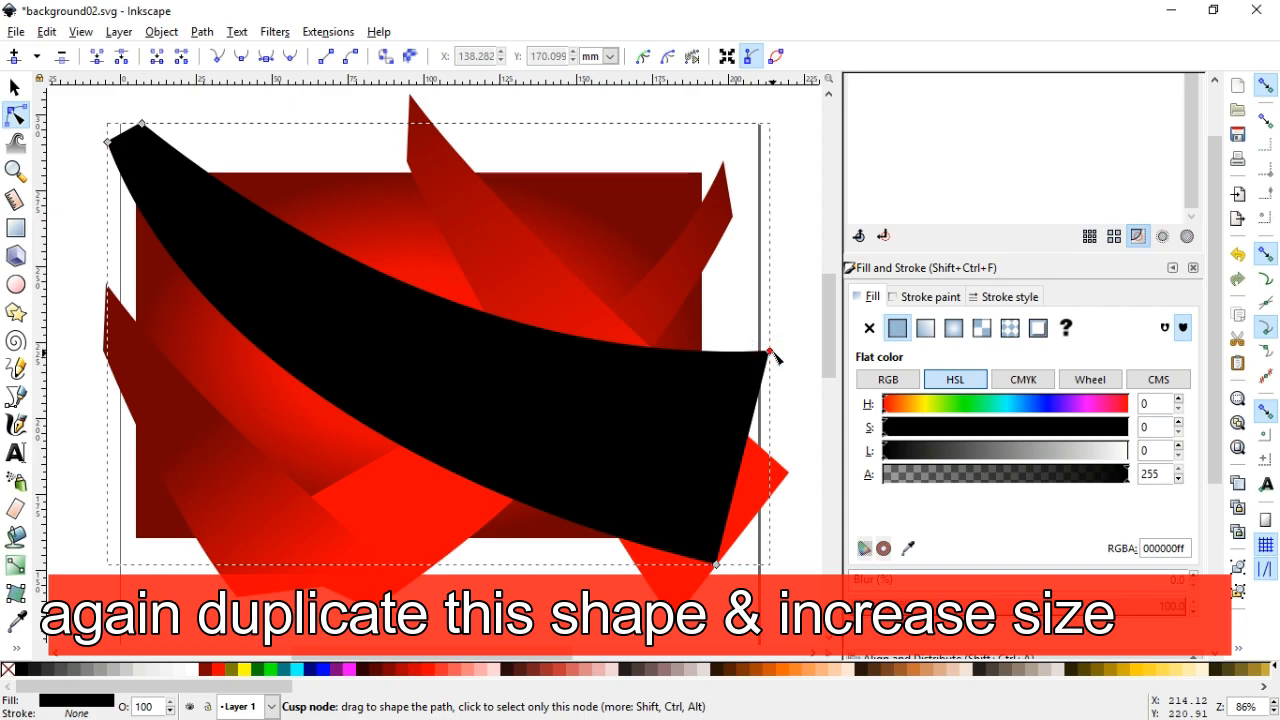
pyautogui.click(771, 351)
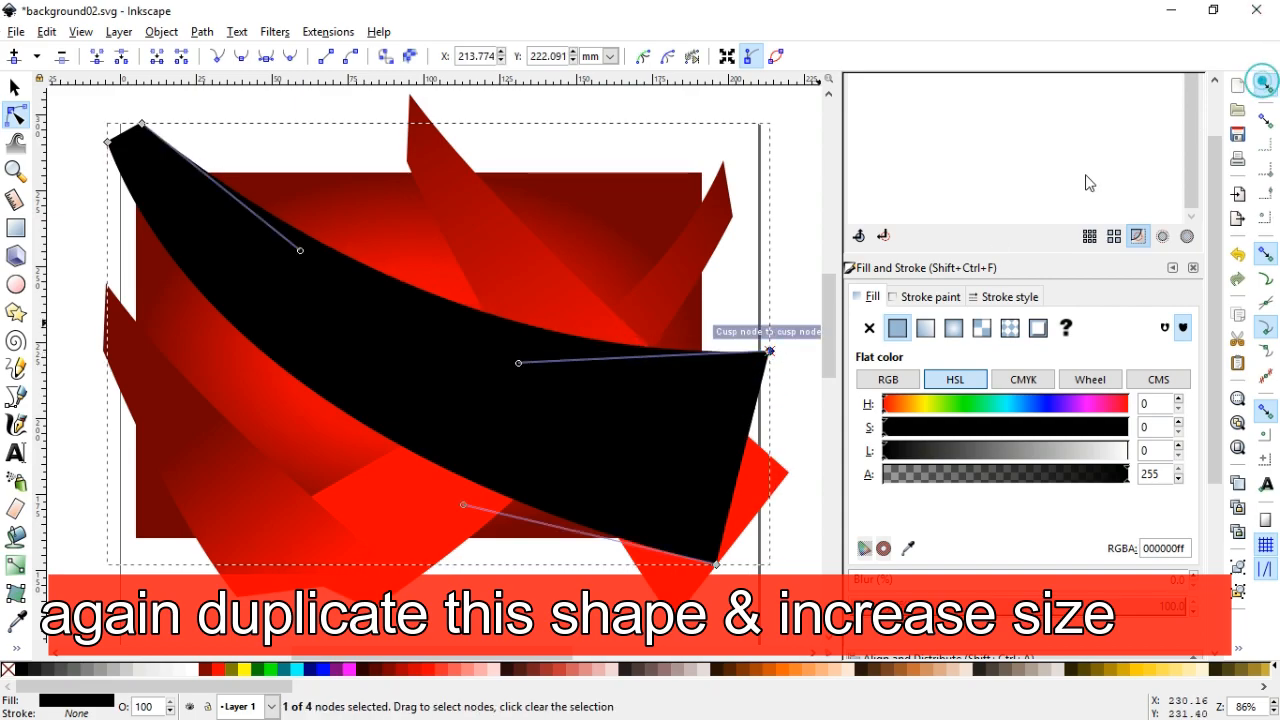
pyautogui.moveTo(771, 353); pyautogui.dragTo(777, 337)
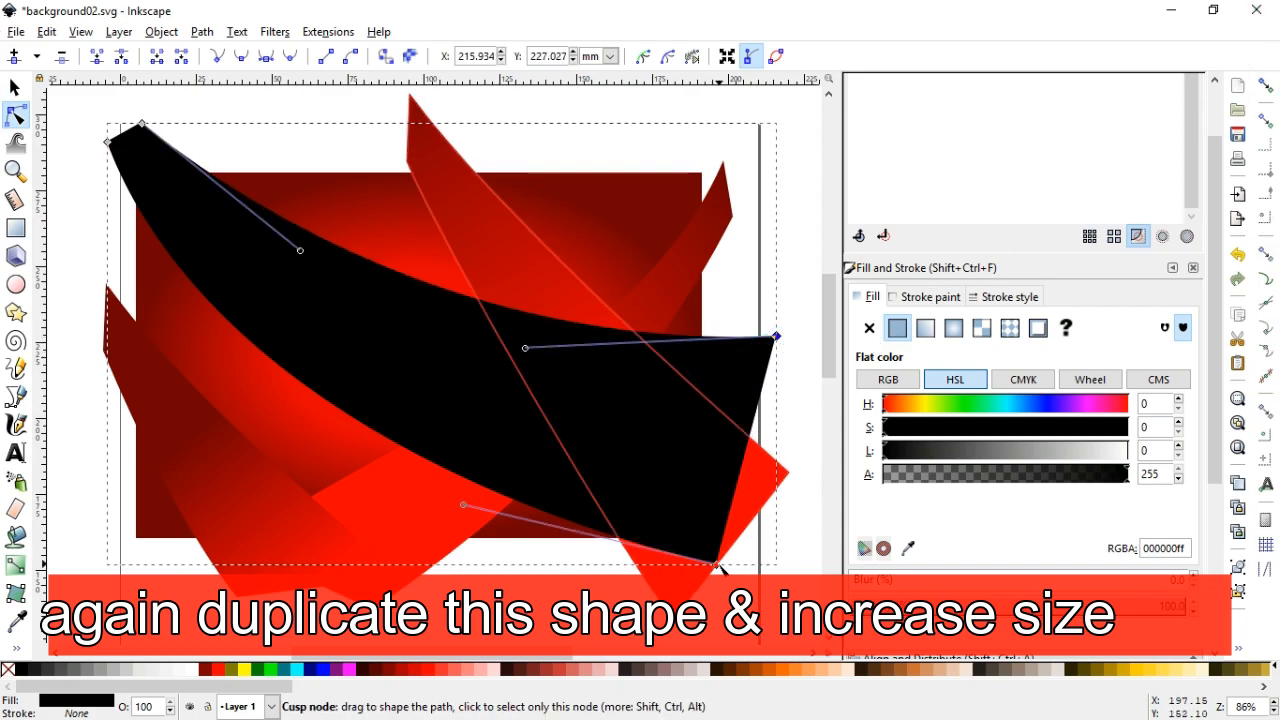
pyautogui.moveTo(713, 563); pyautogui.dragTo(712, 584)
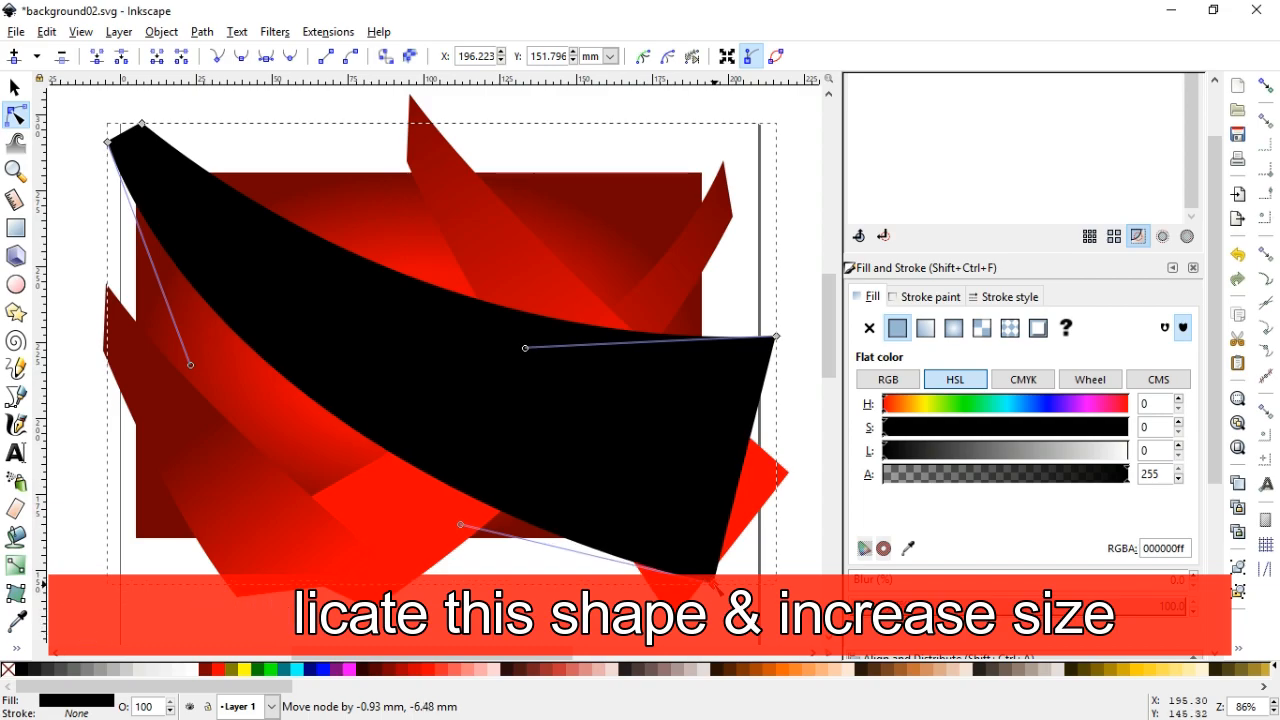
pyautogui.moveTo(109, 143); pyautogui.dragTo(150, 113)
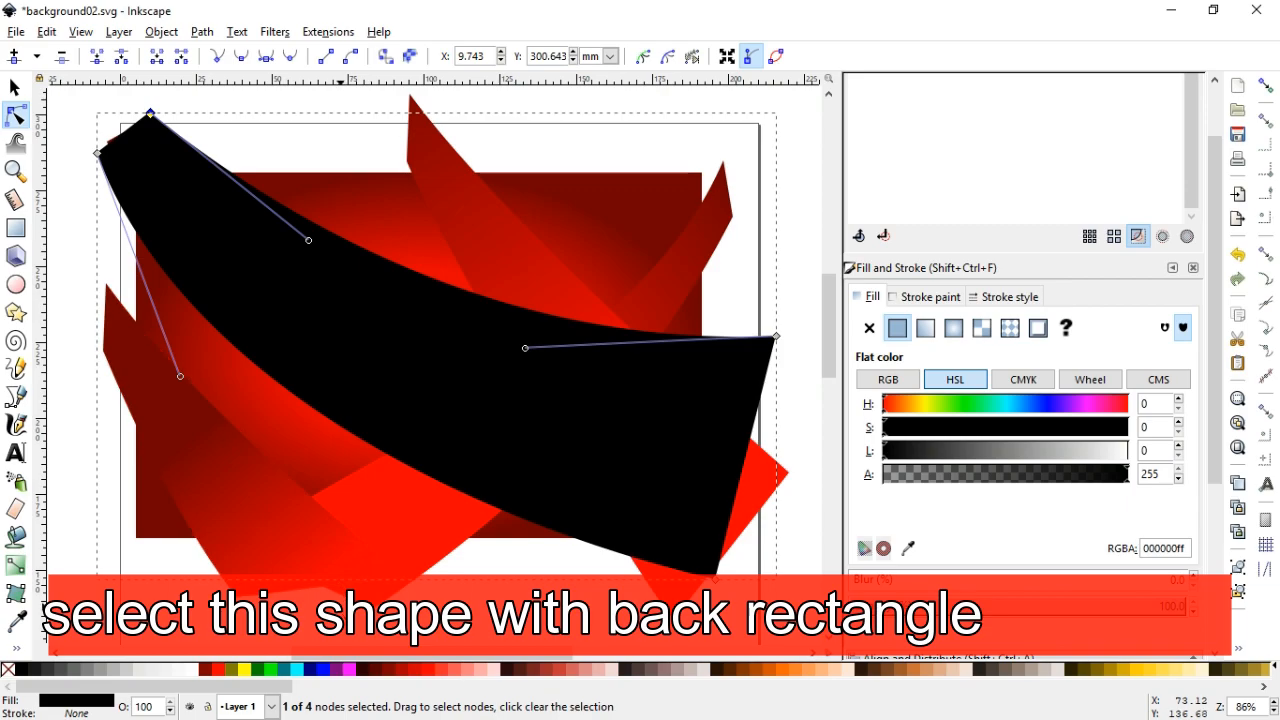
# Step: Recolour the enlarged black copy to 2b0000 and lower it together with the background rectangle to the bottom of the stack
pyautogui.click(366, 676)
pyautogui.click(14, 88)
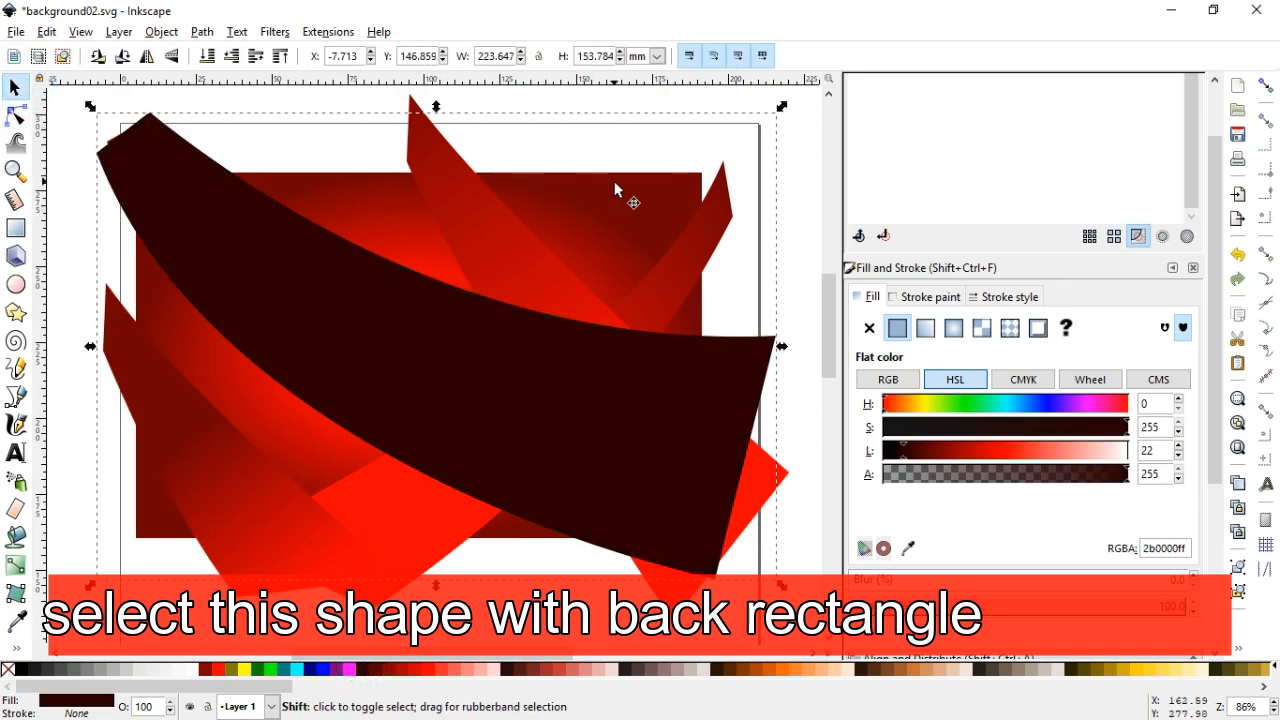
pyautogui.keyDown('shift'); pyautogui.click(614, 182); pyautogui.keyUp('shift')
pyautogui.click(161, 32)
pyautogui.click(191, 383)
pyautogui.click(314, 100)
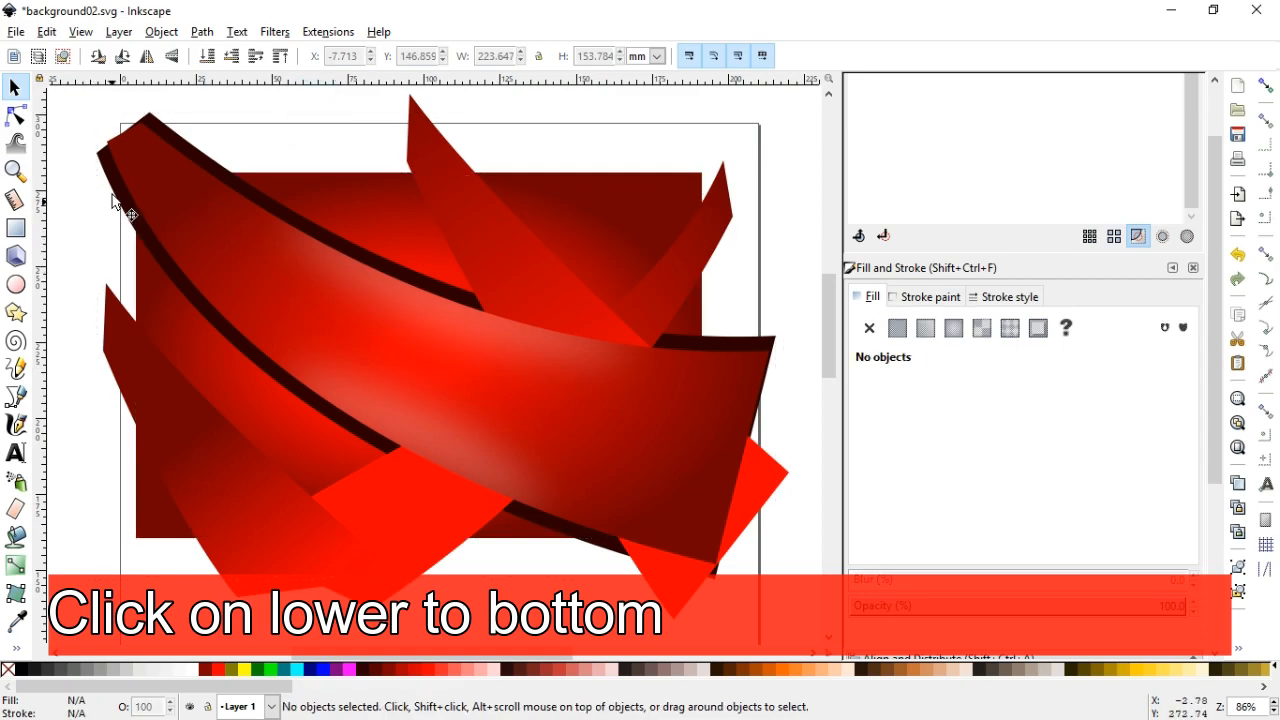
# Step: Pull the dark shape's two upper-edge nodes back to the front band's corners and blur the shape by 6.4%
pyautogui.click(114, 200)
pyautogui.click(16, 116)
pyautogui.moveTo(153, 110); pyautogui.dragTo(141, 123)
pyautogui.moveTo(775, 337); pyautogui.dragTo(771, 353)
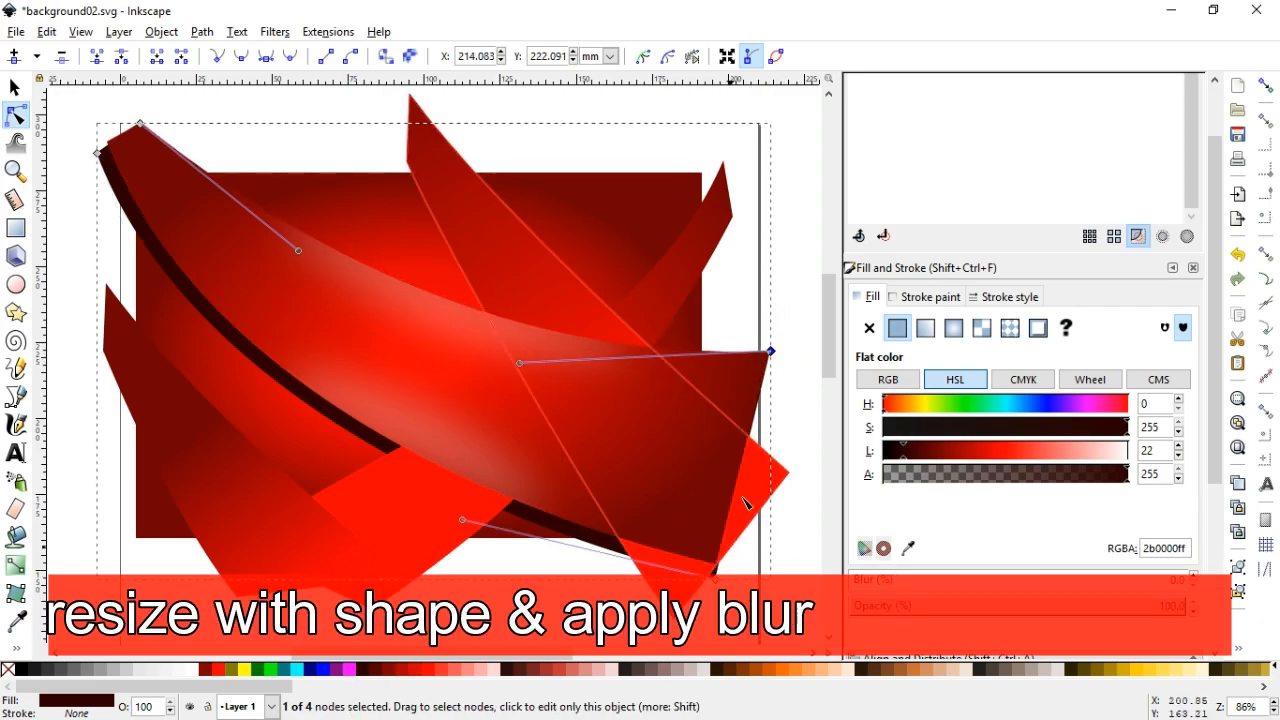
pyautogui.click(14, 87)
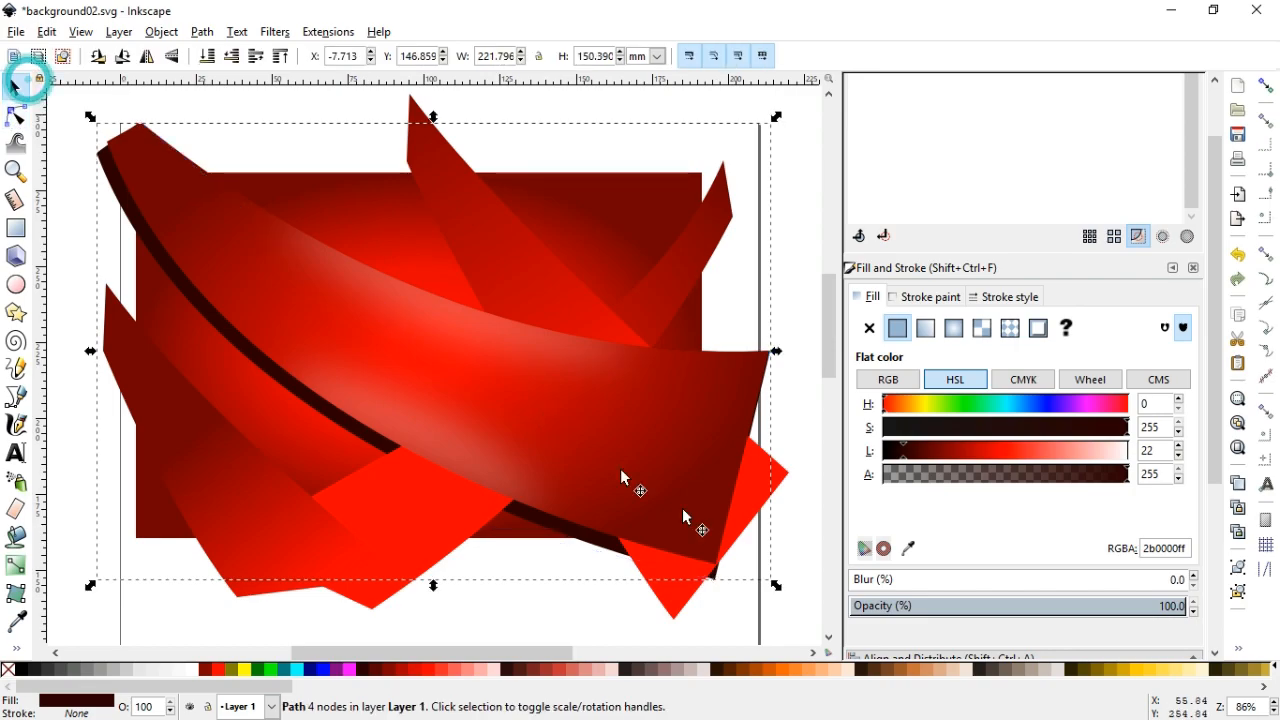
pyautogui.moveTo(852, 579); pyautogui.dragTo(863, 580)
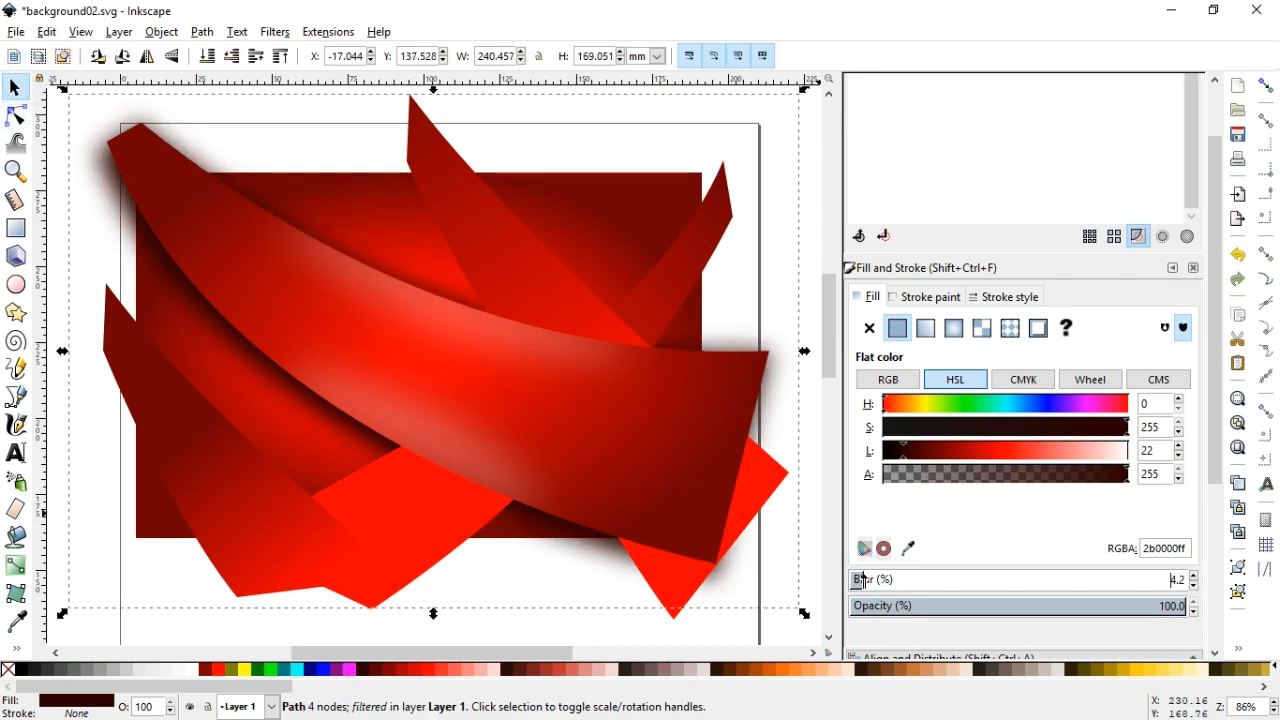
pyautogui.moveTo(862, 580); pyautogui.dragTo(871, 578)
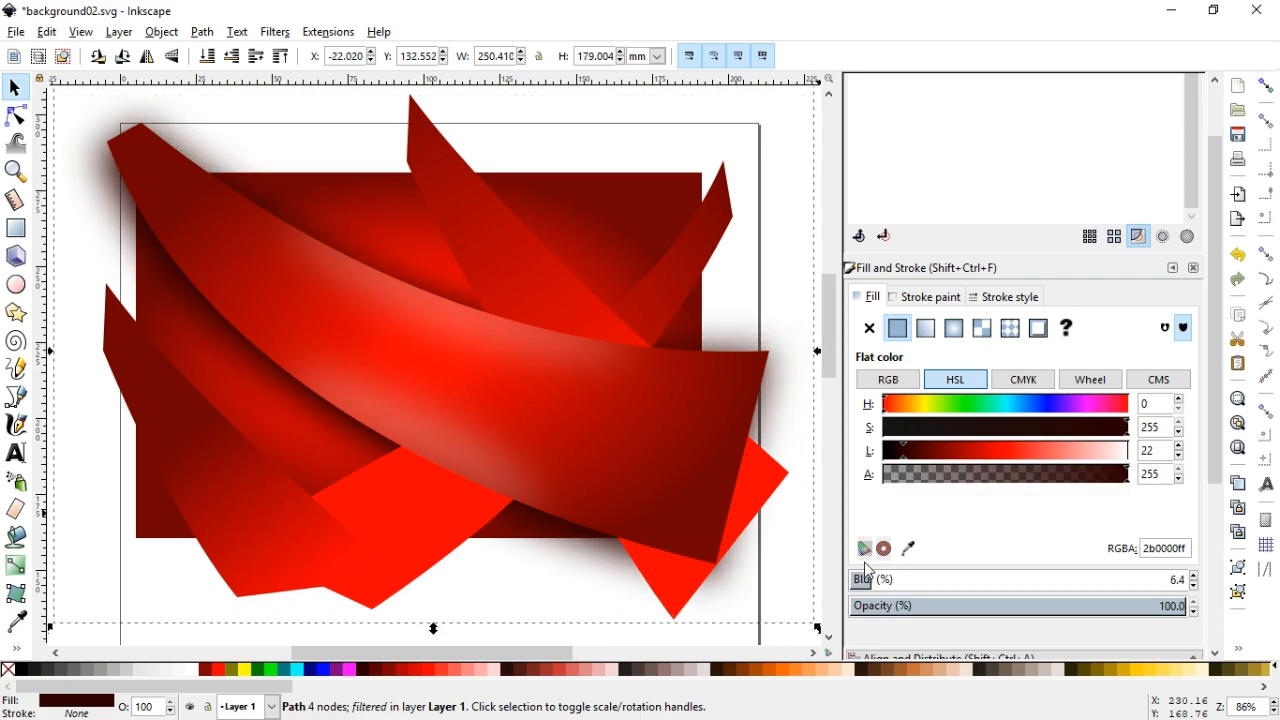
# Step: Nudge the blurred shadow's upper-edge nodes inward at both ends of the front band
pyautogui.click(14, 117)
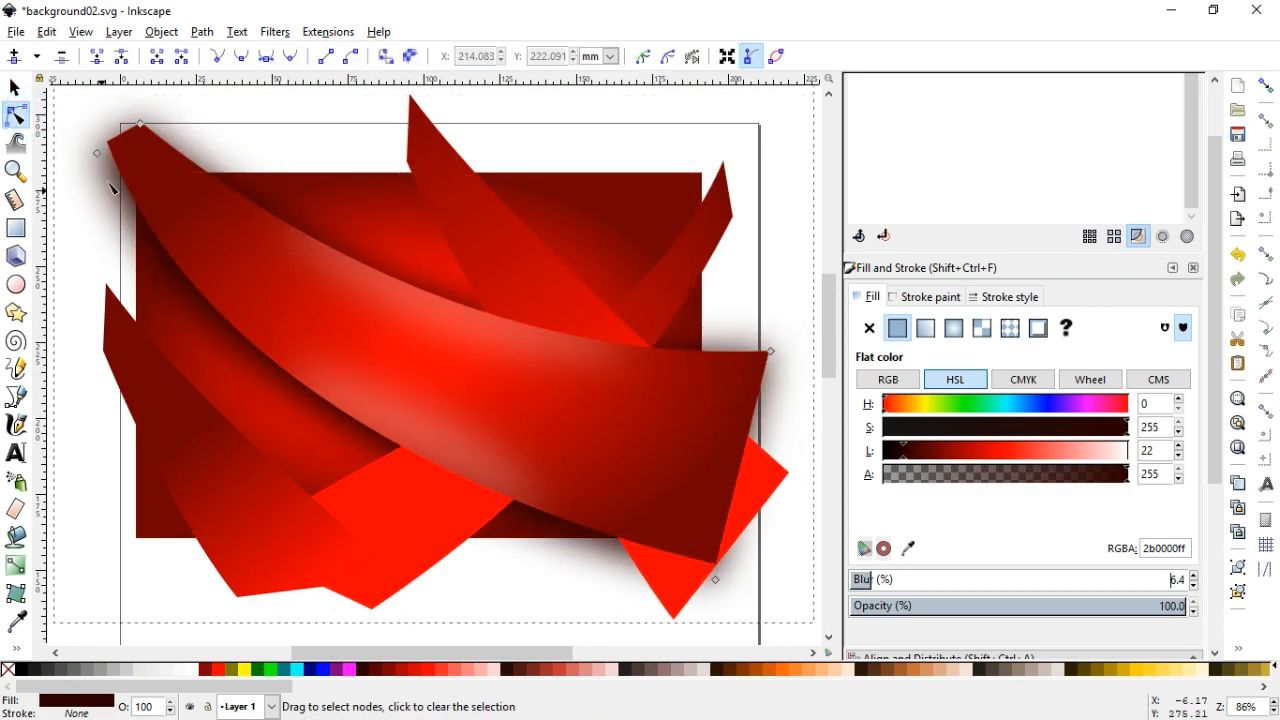
pyautogui.click(140, 126)
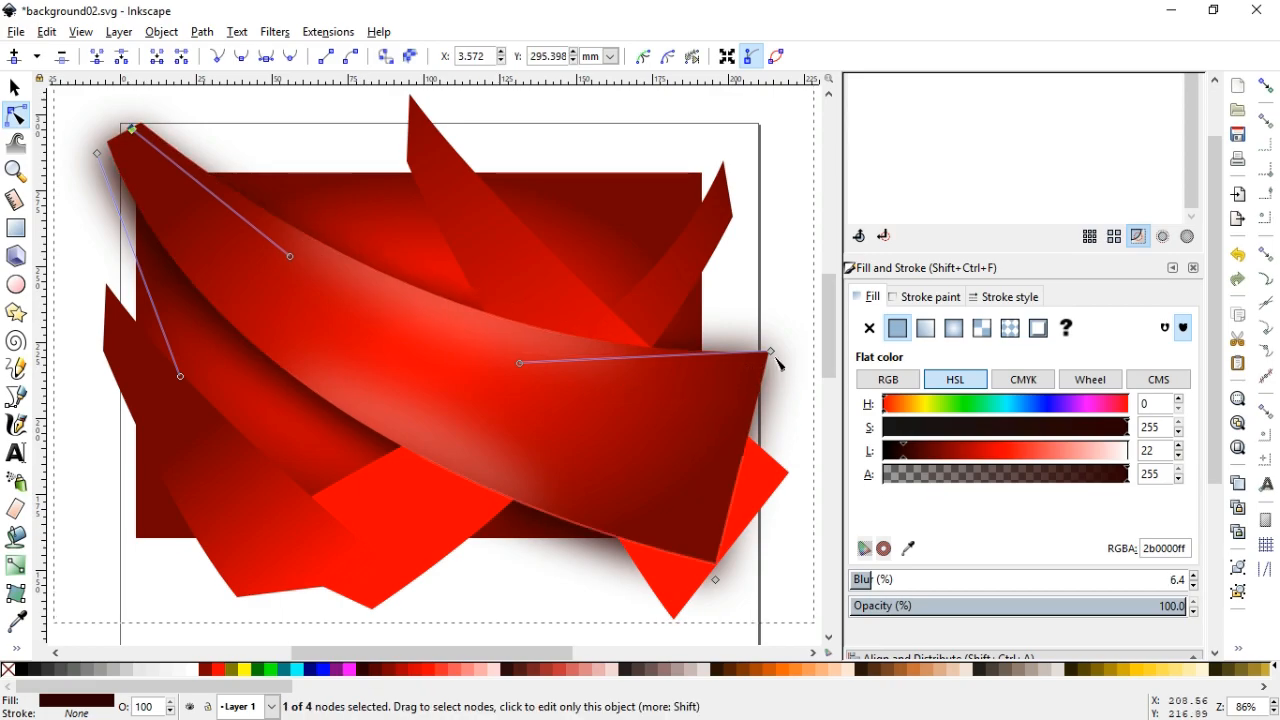
pyautogui.moveTo(768, 370); pyautogui.dragTo(762, 389)
pyautogui.click(15, 88)
pyautogui.click(77, 131)
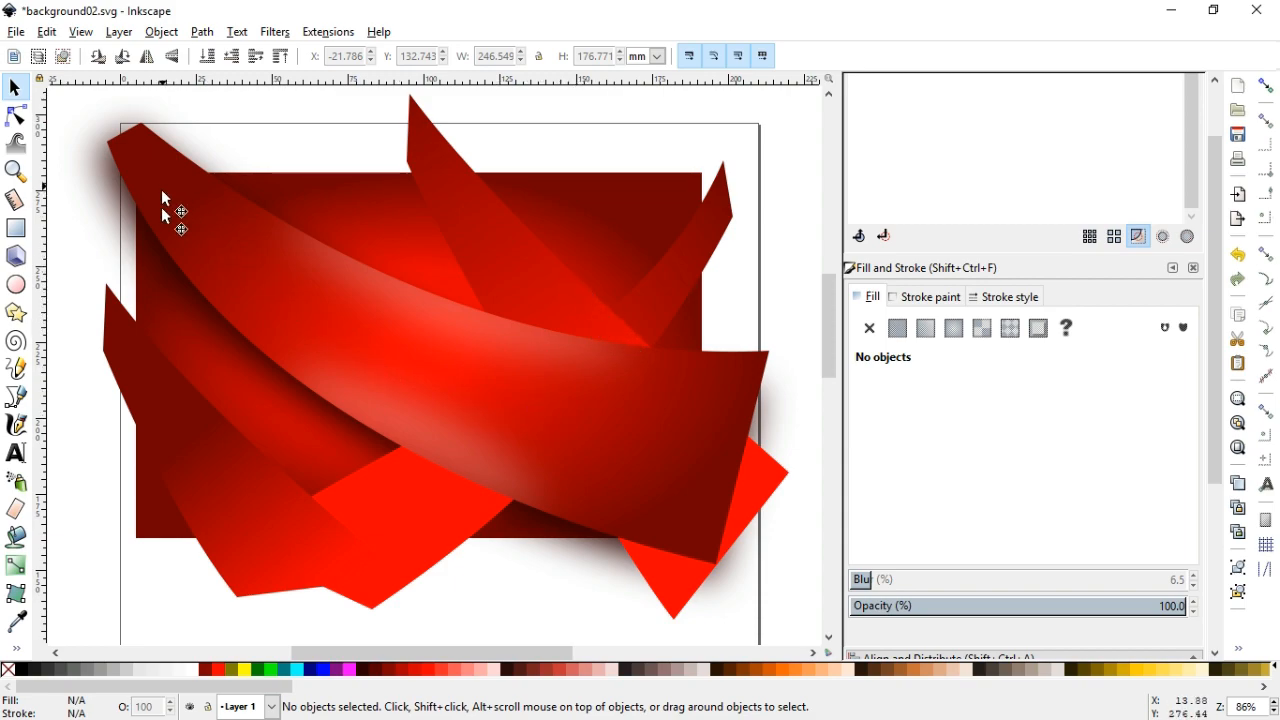
# Step: Duplicate the front band once more and give the copy a flat red stroke 2 mm wide
pyautogui.click(194, 221)
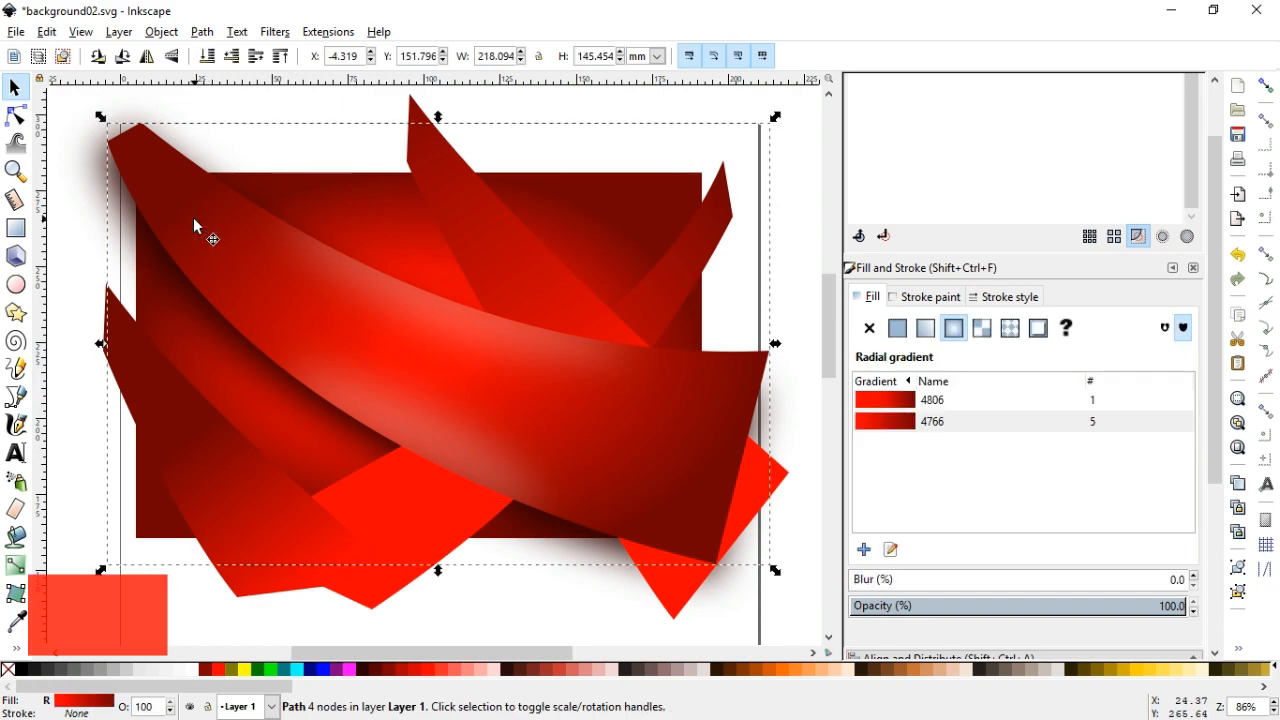
pyautogui.rightClick(193, 217)
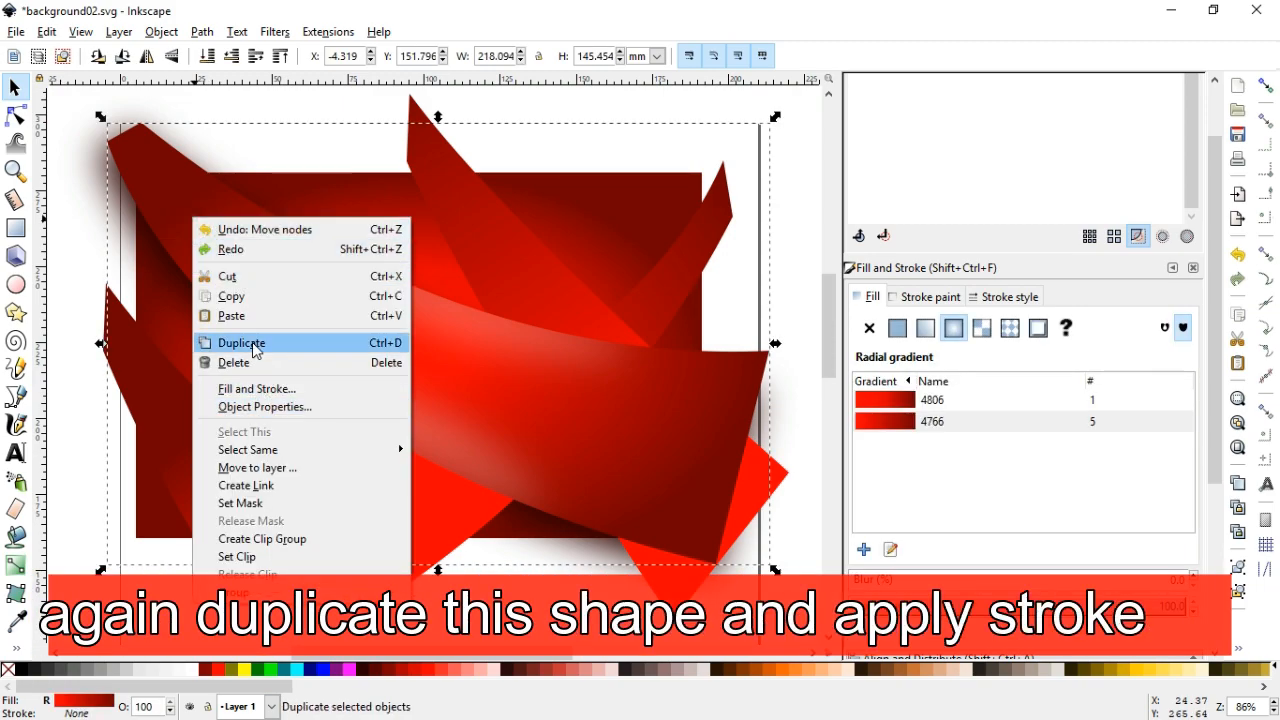
pyautogui.click(241, 343)
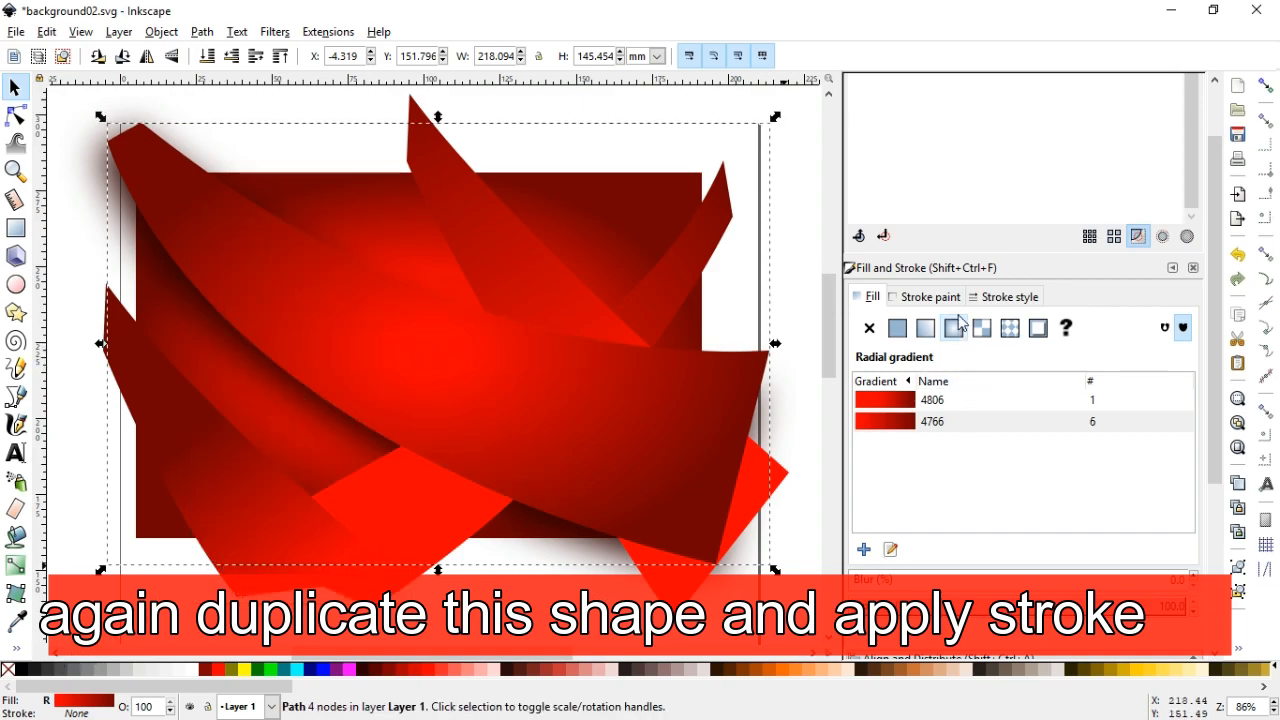
pyautogui.click(997, 297)
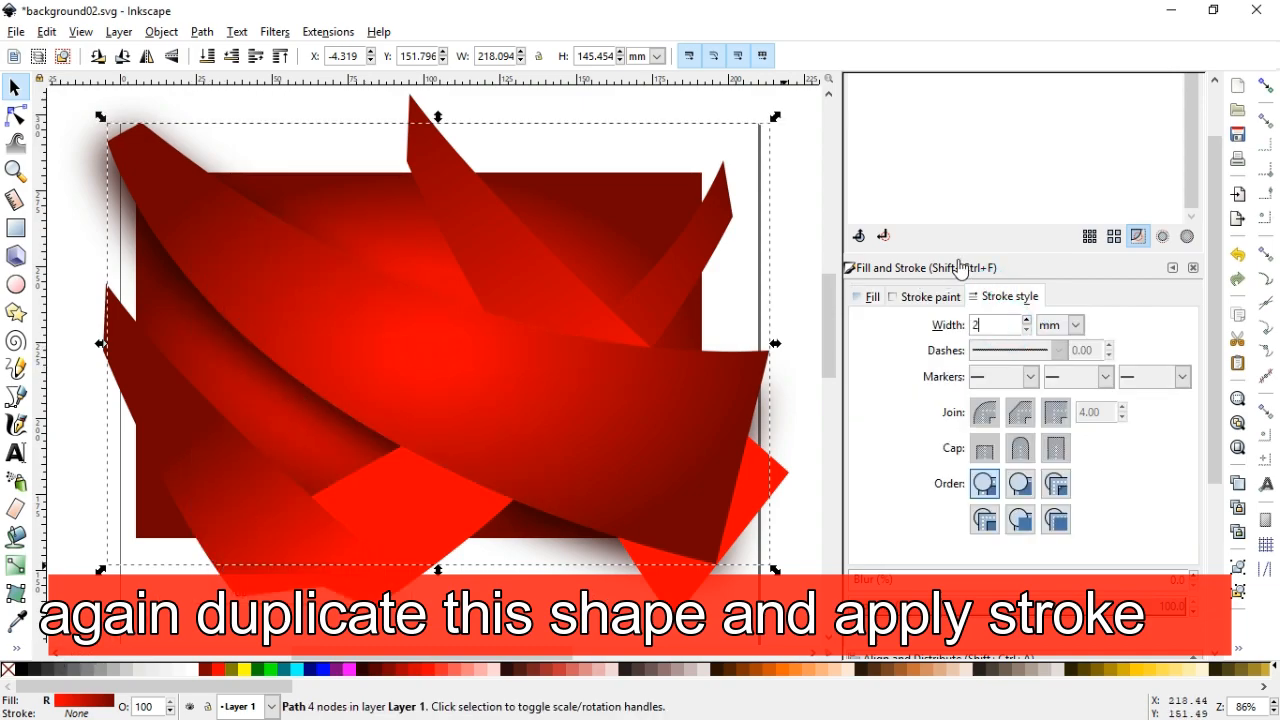
pyautogui.click(940, 297)
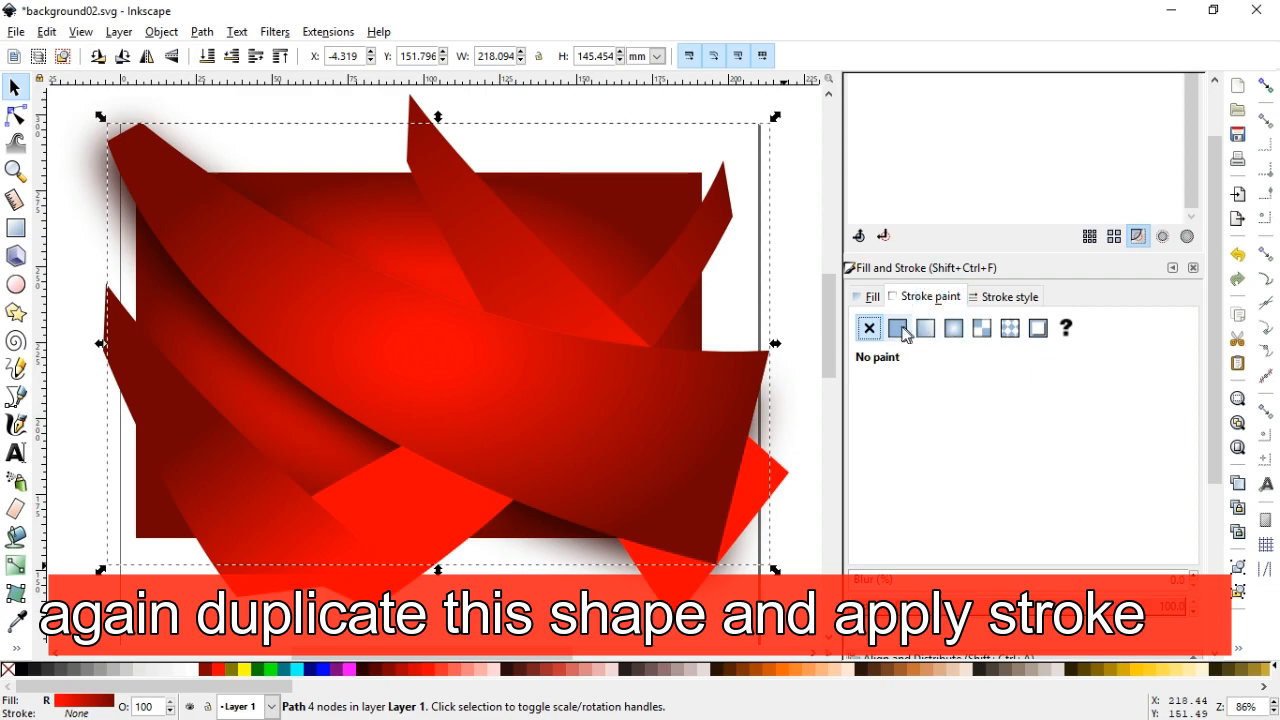
pyautogui.click(897, 328)
# Step: Try a 0.5 mm stroke width on the duplicated band, and set the width to 1 mm
pyautogui.click(1018, 294)
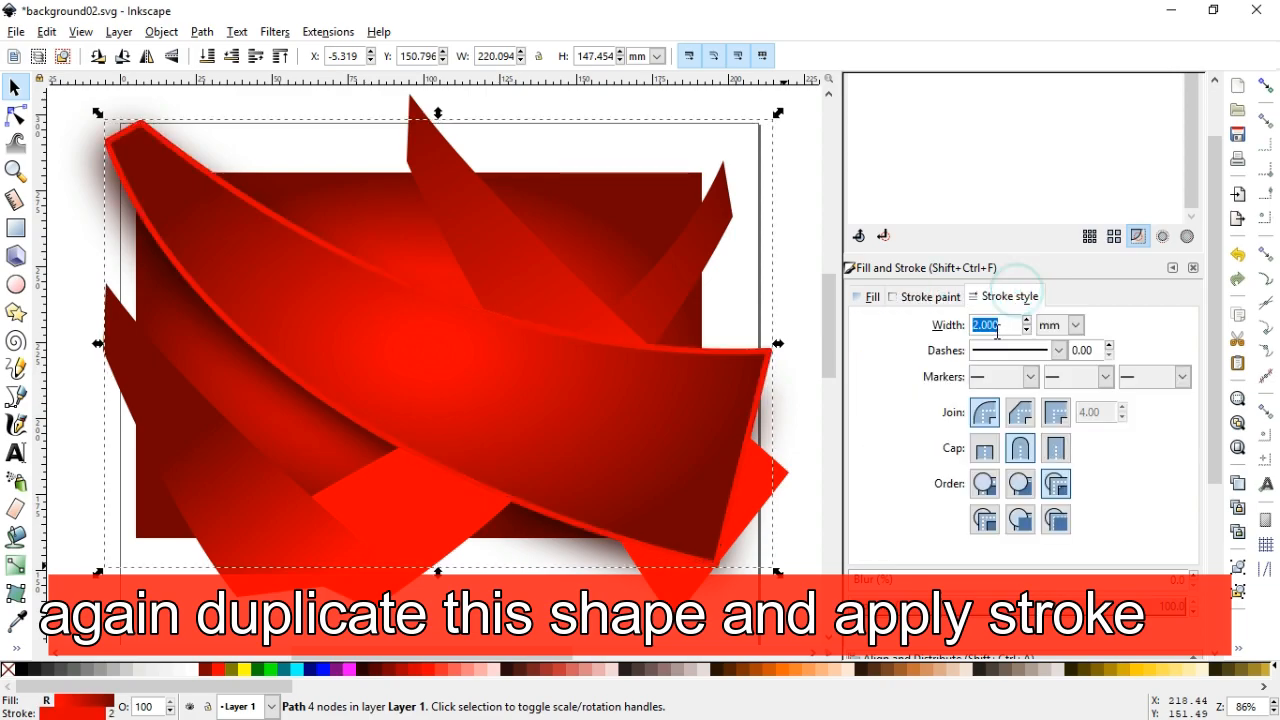
pyautogui.write('0.5')
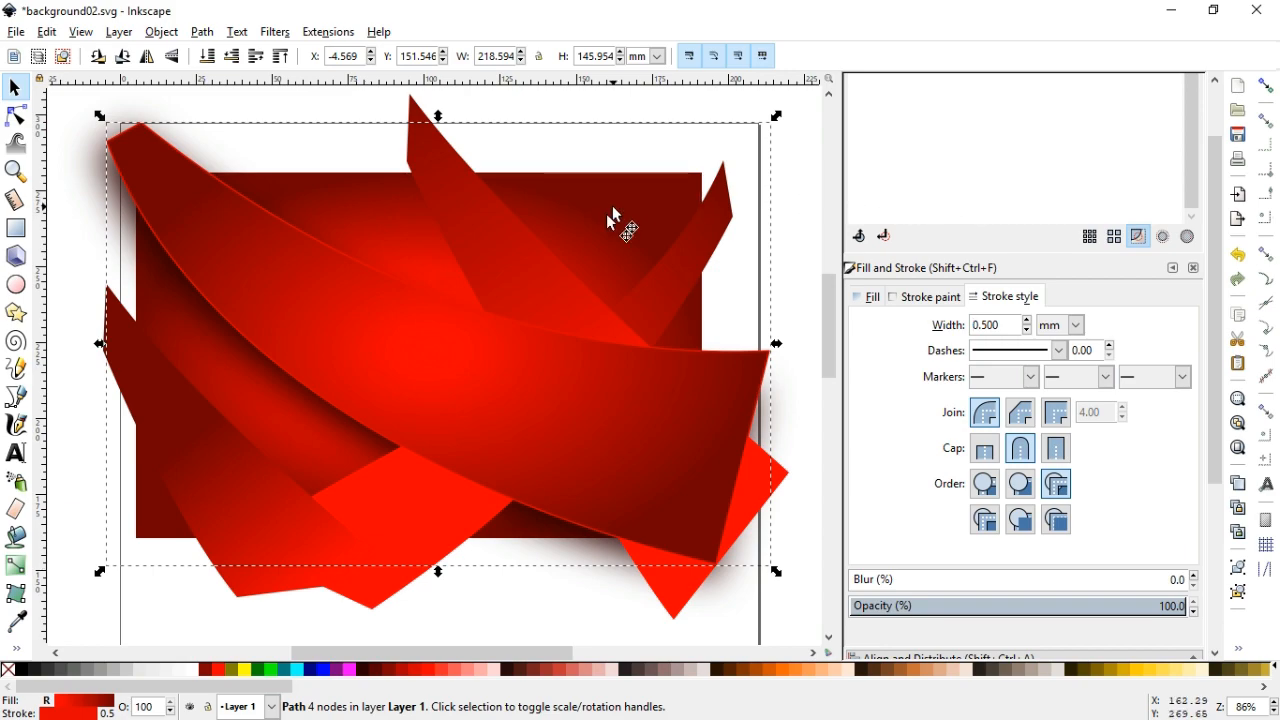
pyautogui.doubleClick(1004, 321)
pyautogui.write('1')
pyautogui.press('Return')
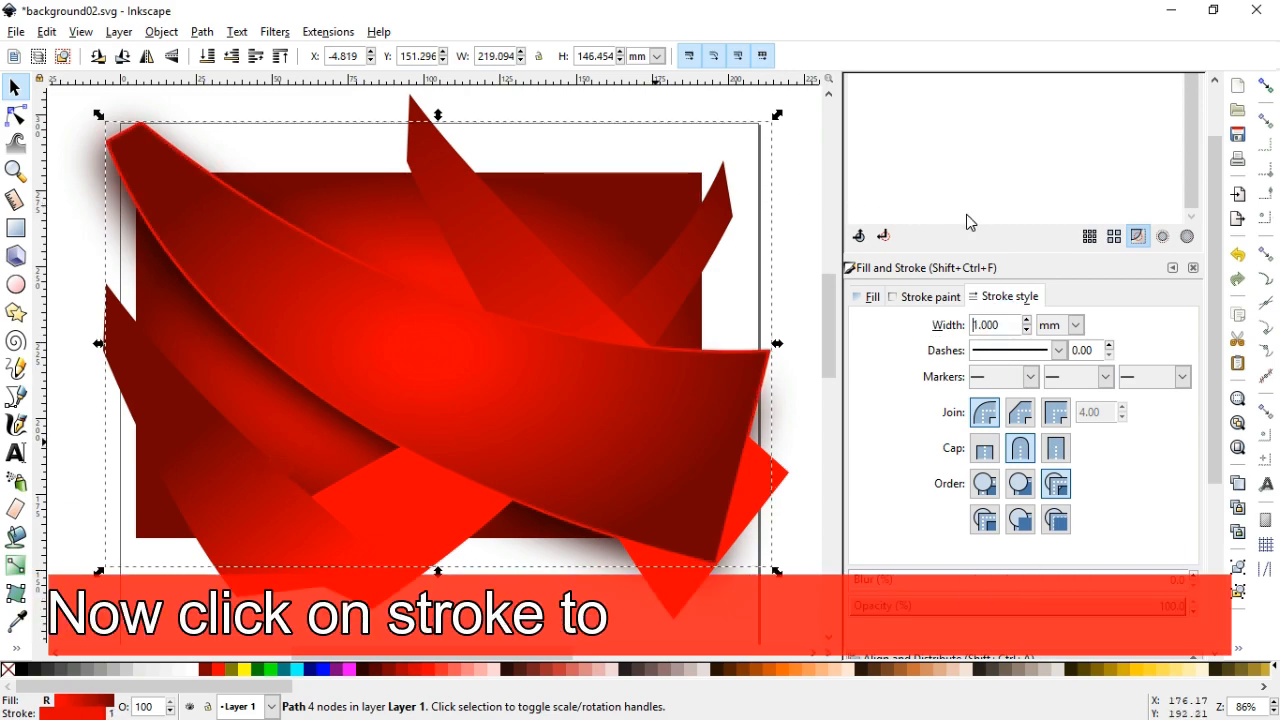
# Step: Convert the duplicated band's stroke to a path and fill the outline with the linear gradient 4766
pyautogui.click(202, 31)
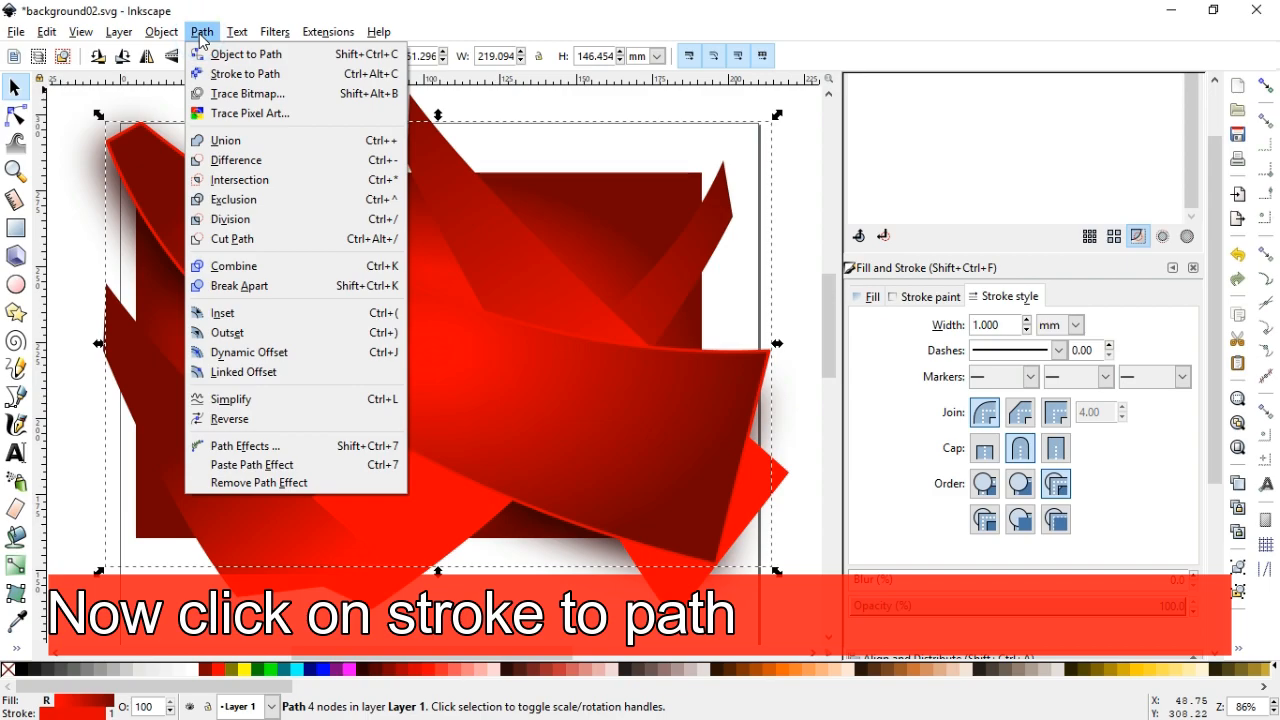
pyautogui.click(255, 77)
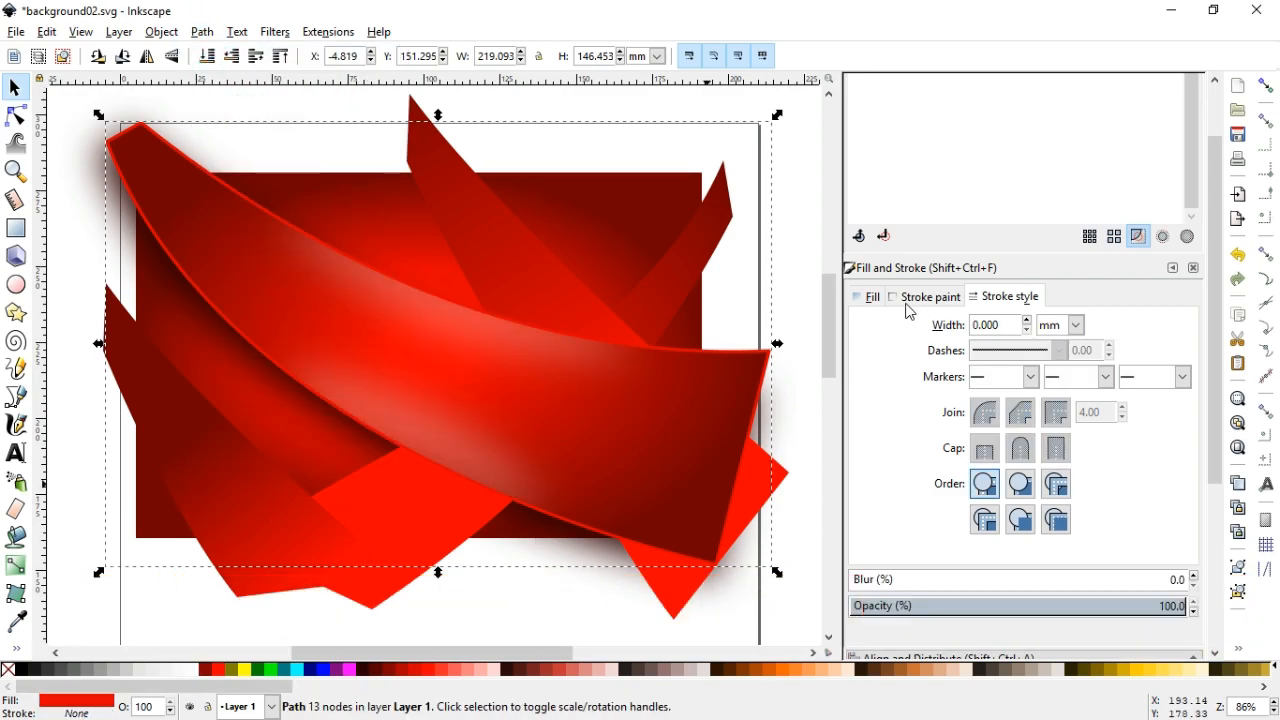
pyautogui.click(872, 297)
pyautogui.click(925, 328)
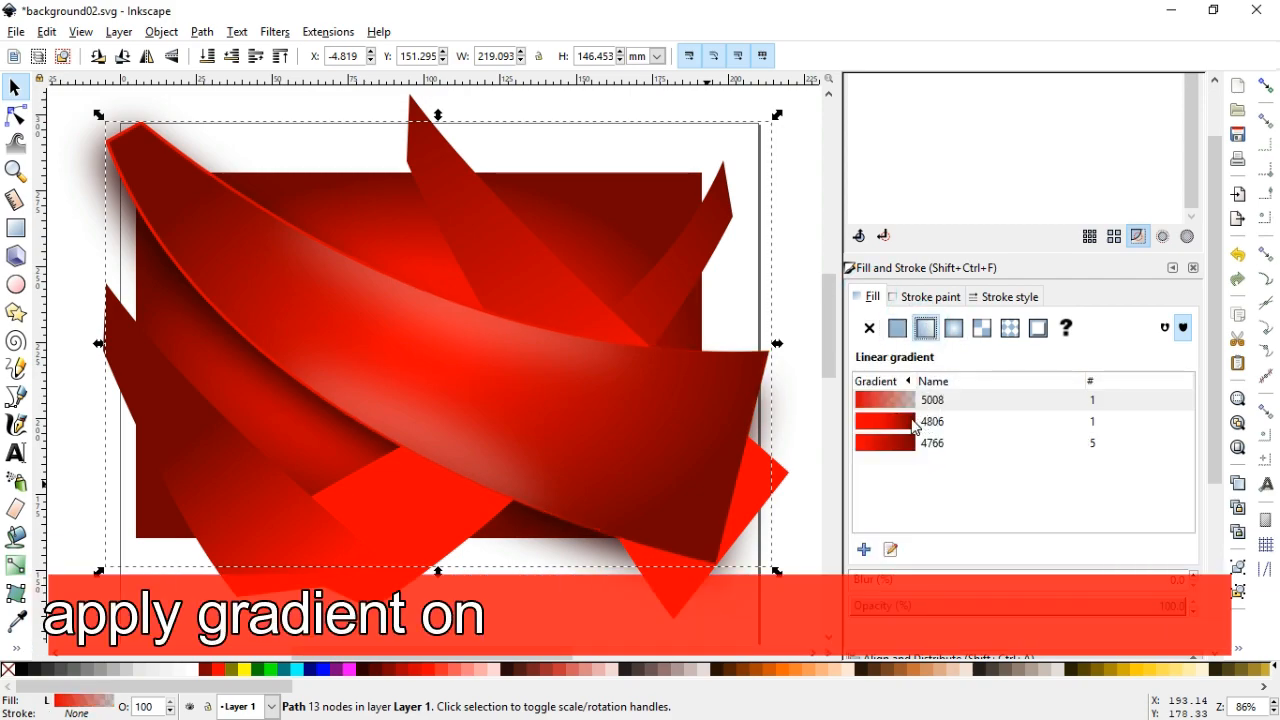
pyautogui.click(899, 446)
# Step: Move the outline gradient's start handle up beyond the band's upper-left end and reduce the opacity of that stop to 16.1%
pyautogui.press('g')
pyautogui.moveTo(106, 343); pyautogui.dragTo(80, 188)
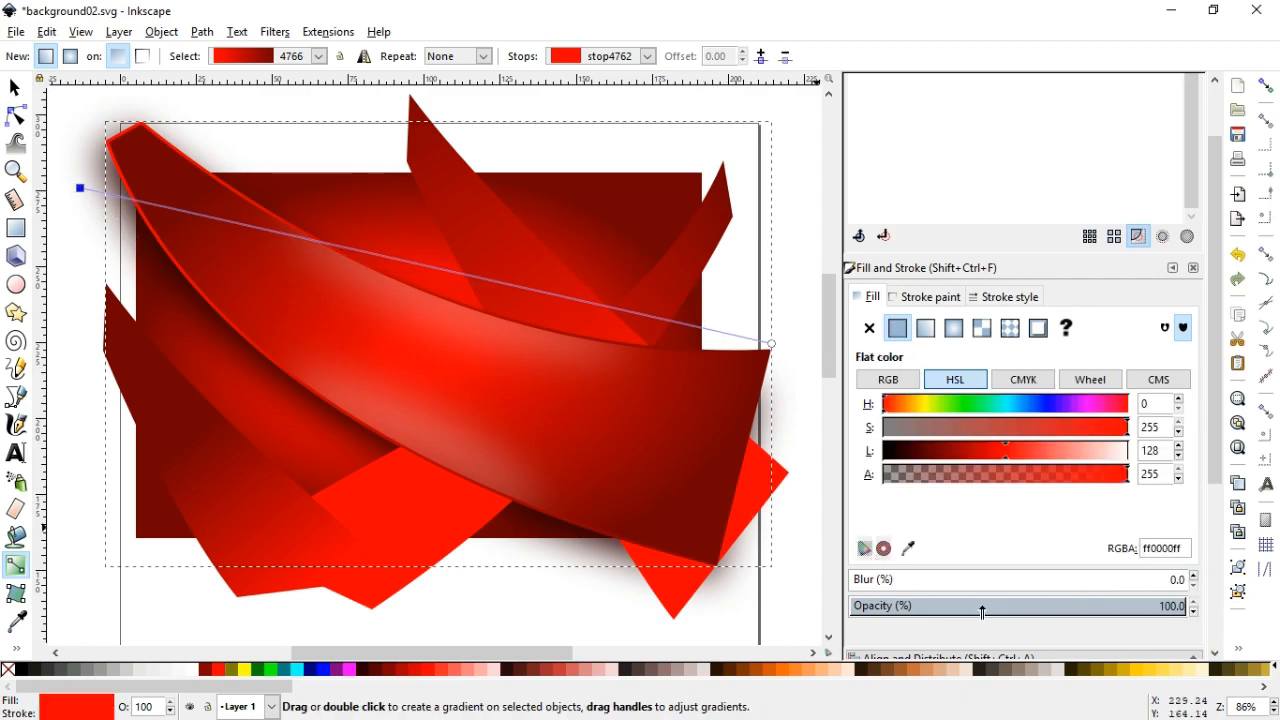
pyautogui.moveTo(982, 612); pyautogui.dragTo(969, 609)
pyautogui.click(904, 605)
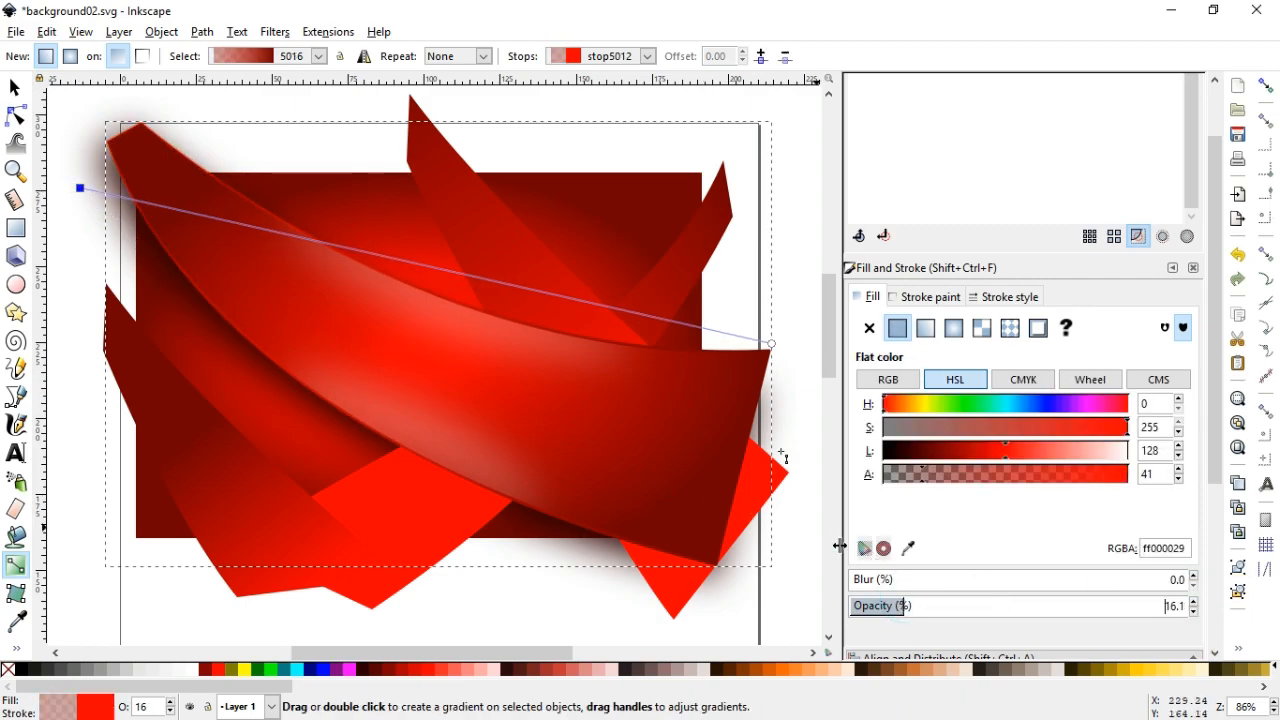
# Step: Lighten the outline gradient's end stop to lightness 177 and reduce that stop's opacity to 47.5%
pyautogui.click(771, 343)
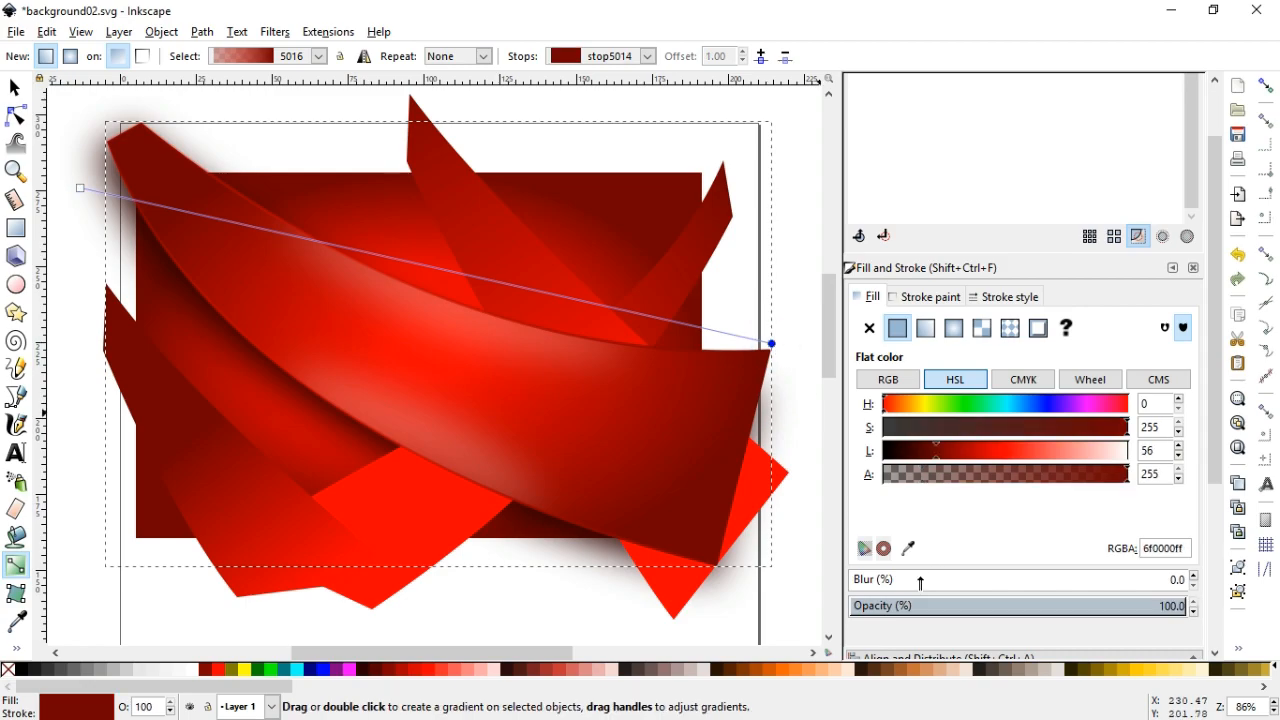
pyautogui.click(1050, 451)
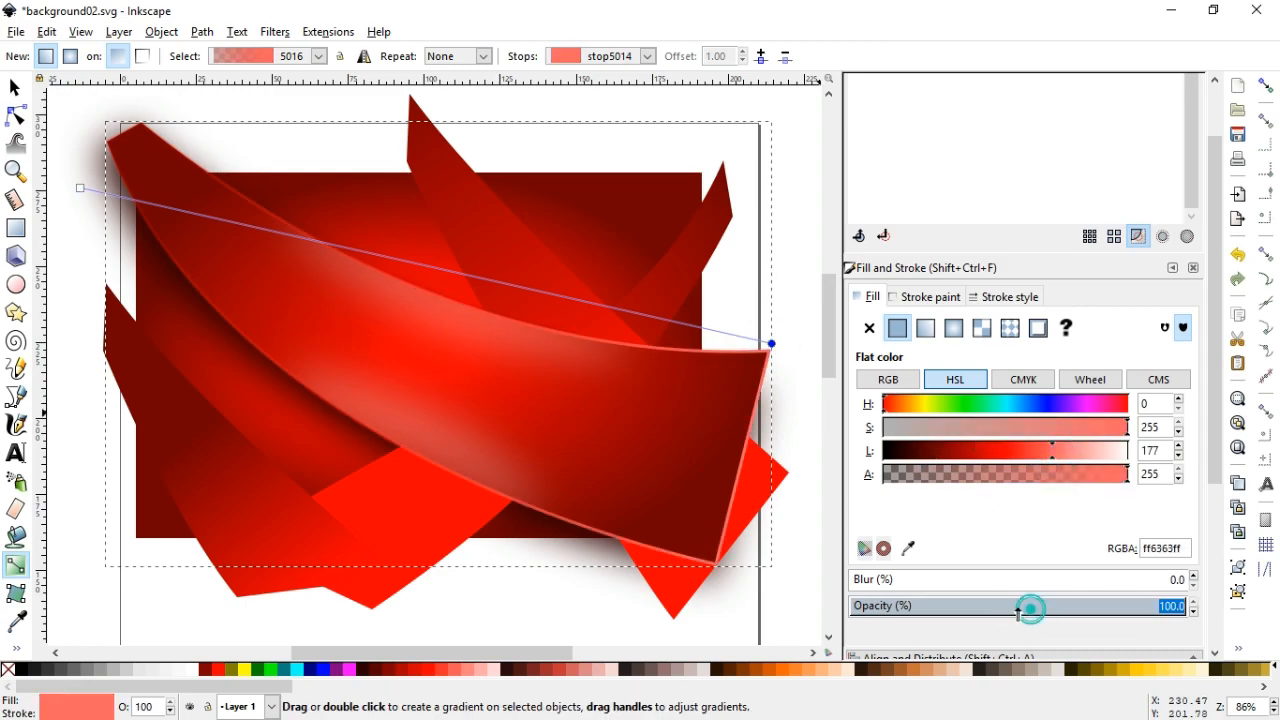
pyautogui.click(963, 604)
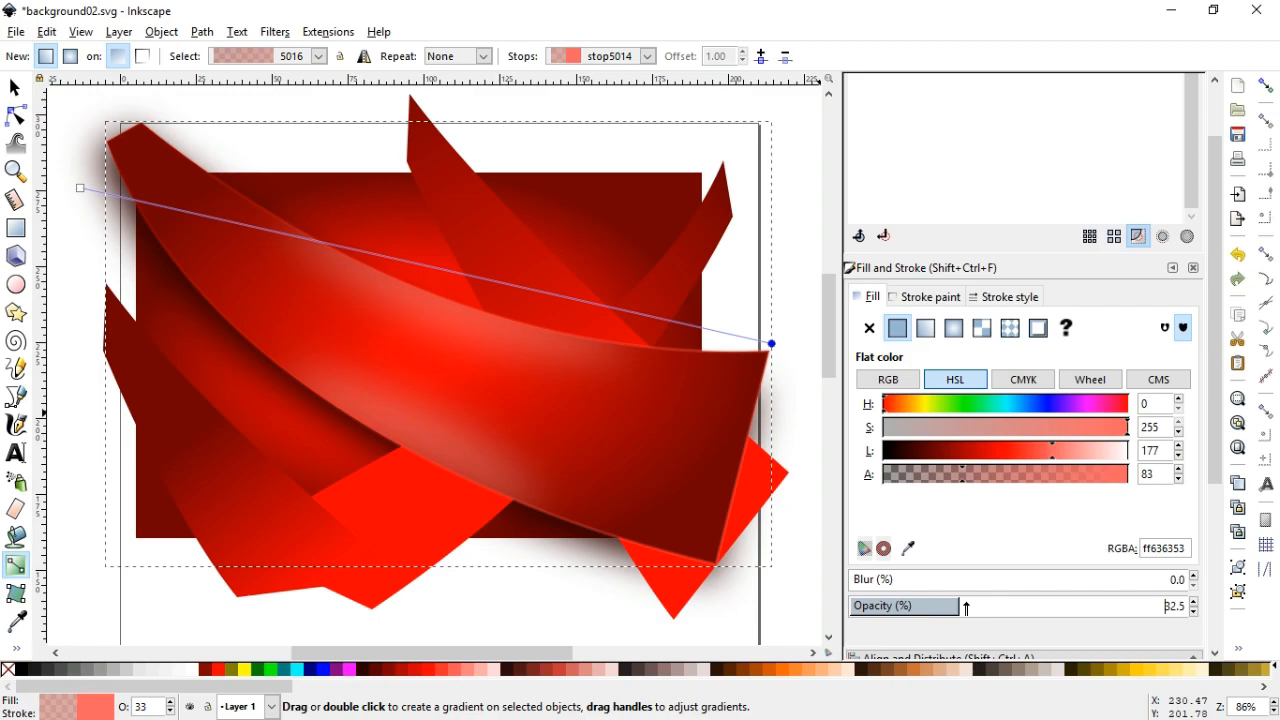
pyautogui.click(1009, 605)
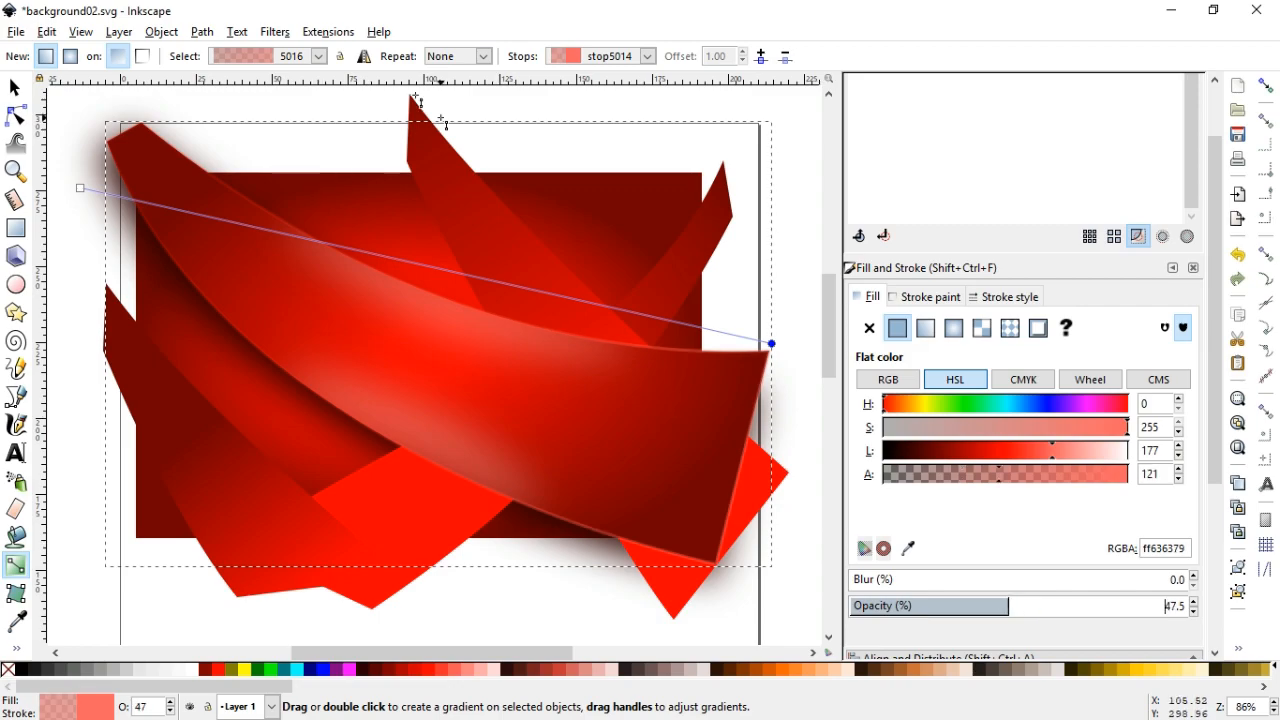
# Step: Raise the curved band running from the lower left to the upper right to the top of the stack
pyautogui.click(15, 88)
pyautogui.click(594, 100)
pyautogui.click(724, 449)
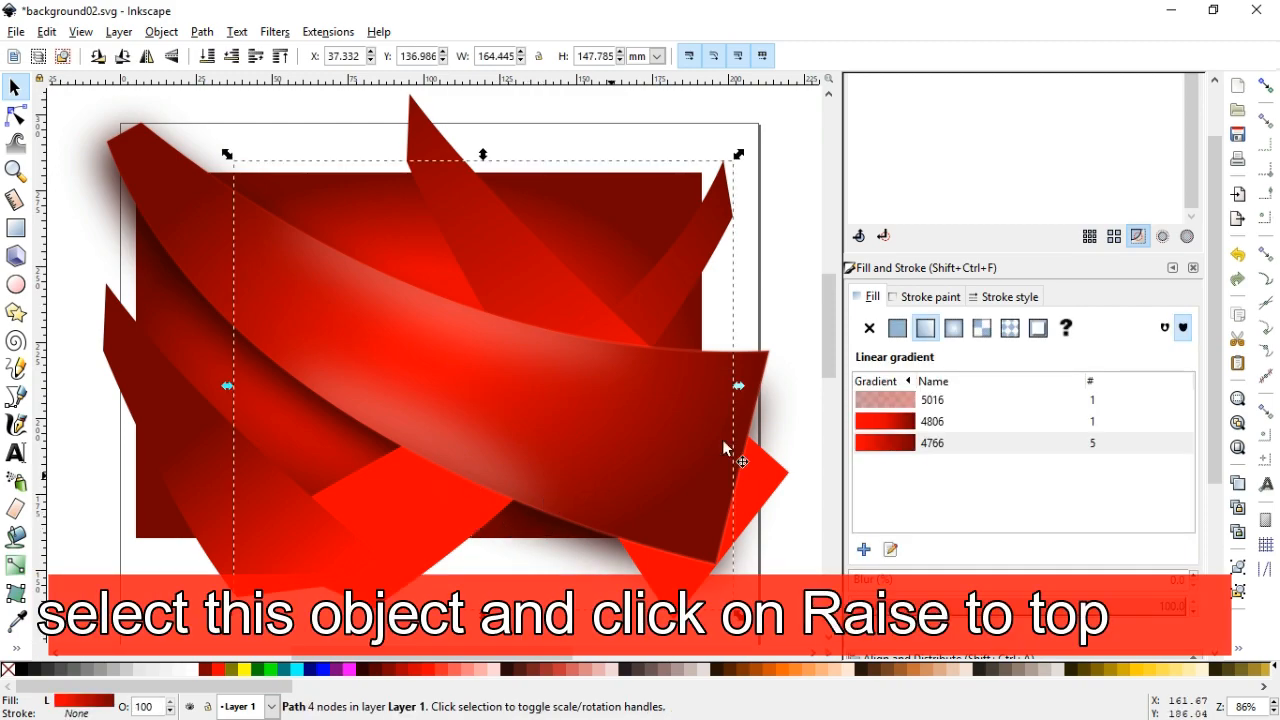
pyautogui.moveTo(829, 330); pyautogui.dragTo(829, 334)
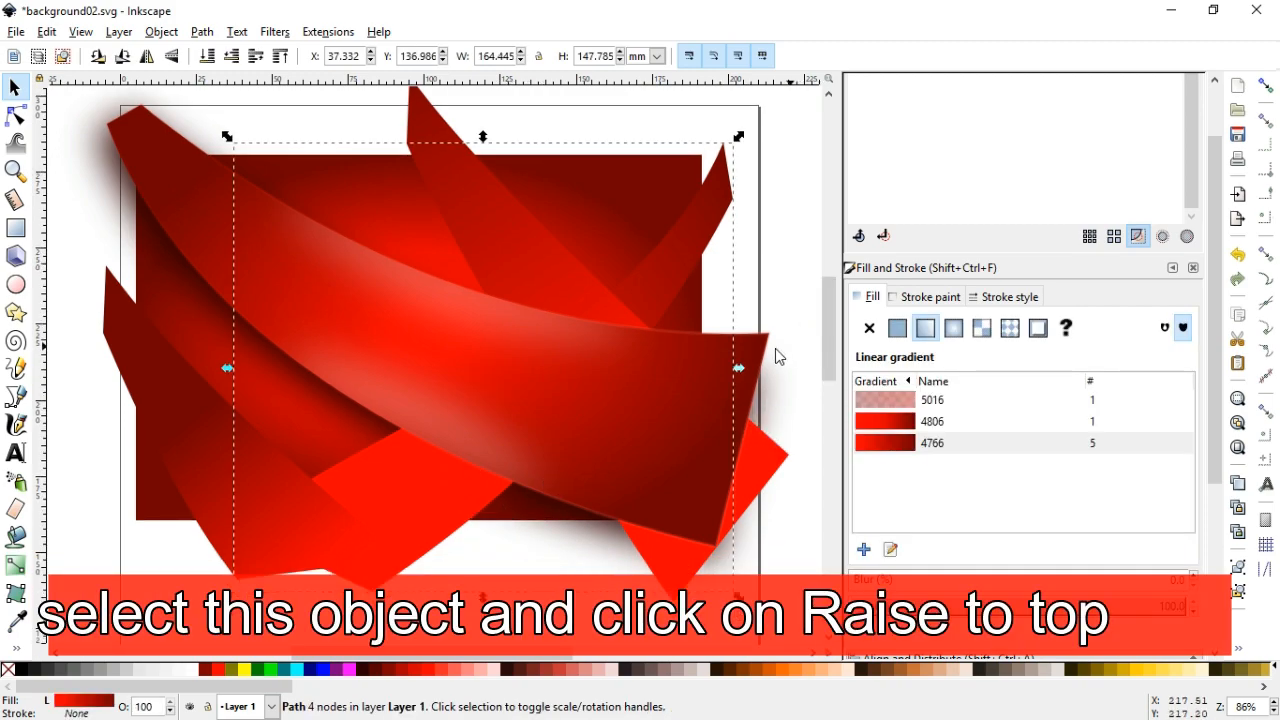
pyautogui.click(158, 32)
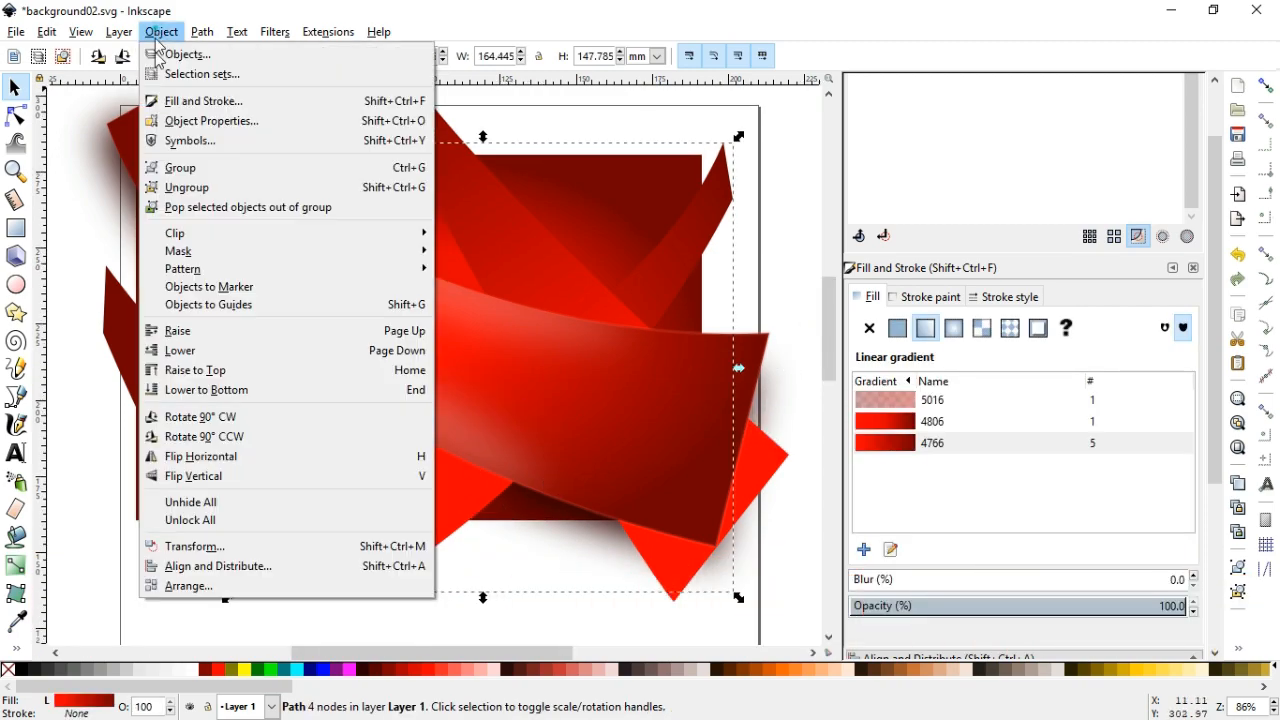
pyautogui.click(212, 370)
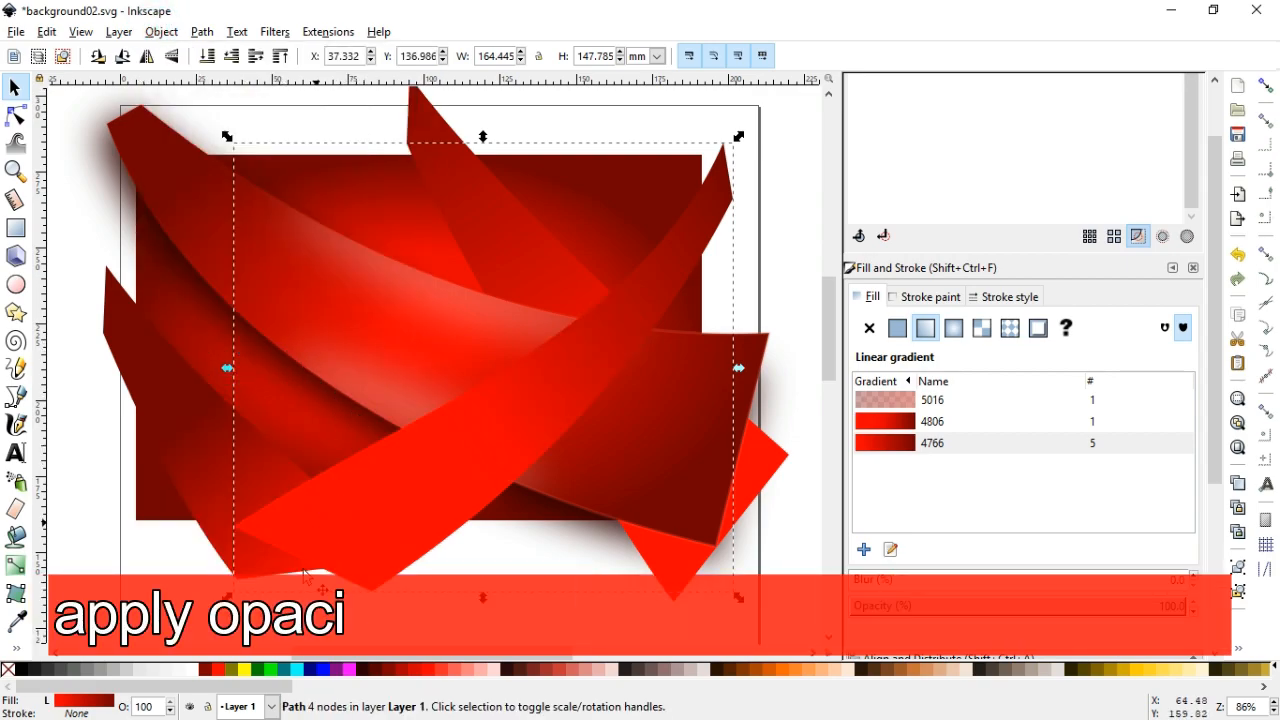
# Step: Stretch the raised band's linear gradient from its lower-left end to well beyond its upper-right end
pyautogui.click(891, 549)
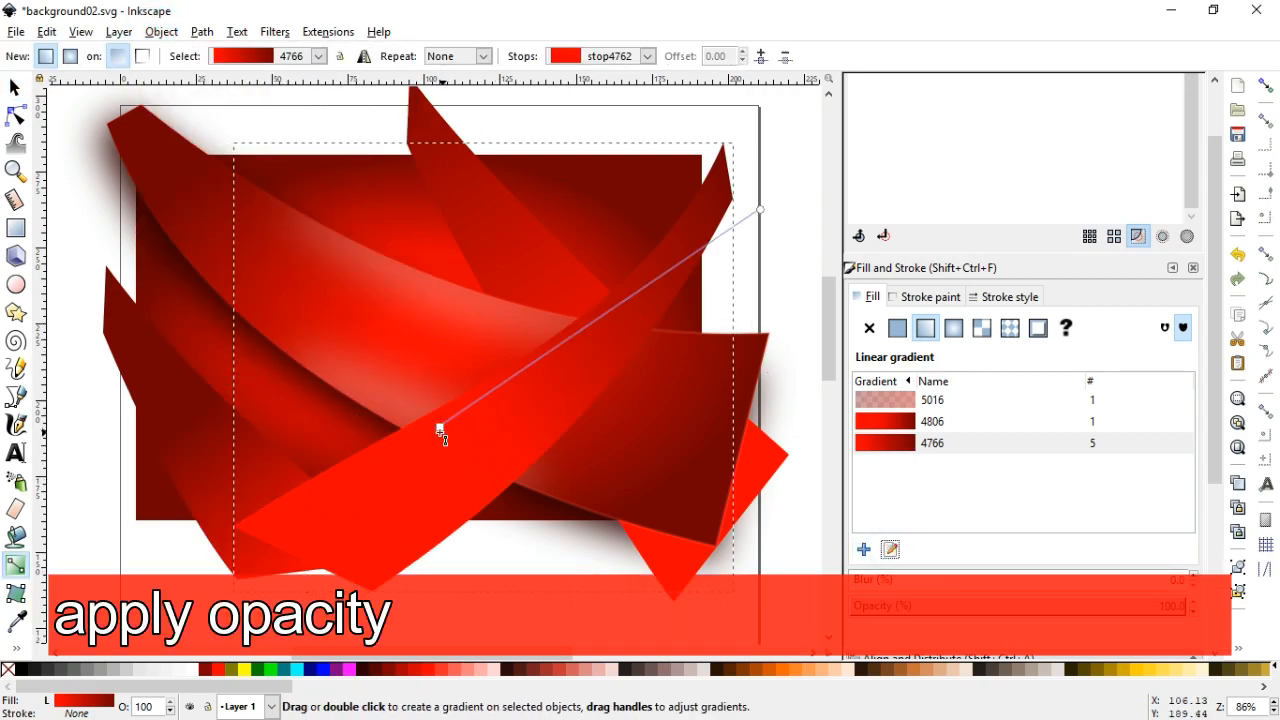
pyautogui.moveTo(441, 428); pyautogui.dragTo(294, 550)
pyautogui.moveTo(249, 588); pyautogui.dragTo(251, 592)
pyautogui.moveTo(760, 210); pyautogui.dragTo(815, 139)
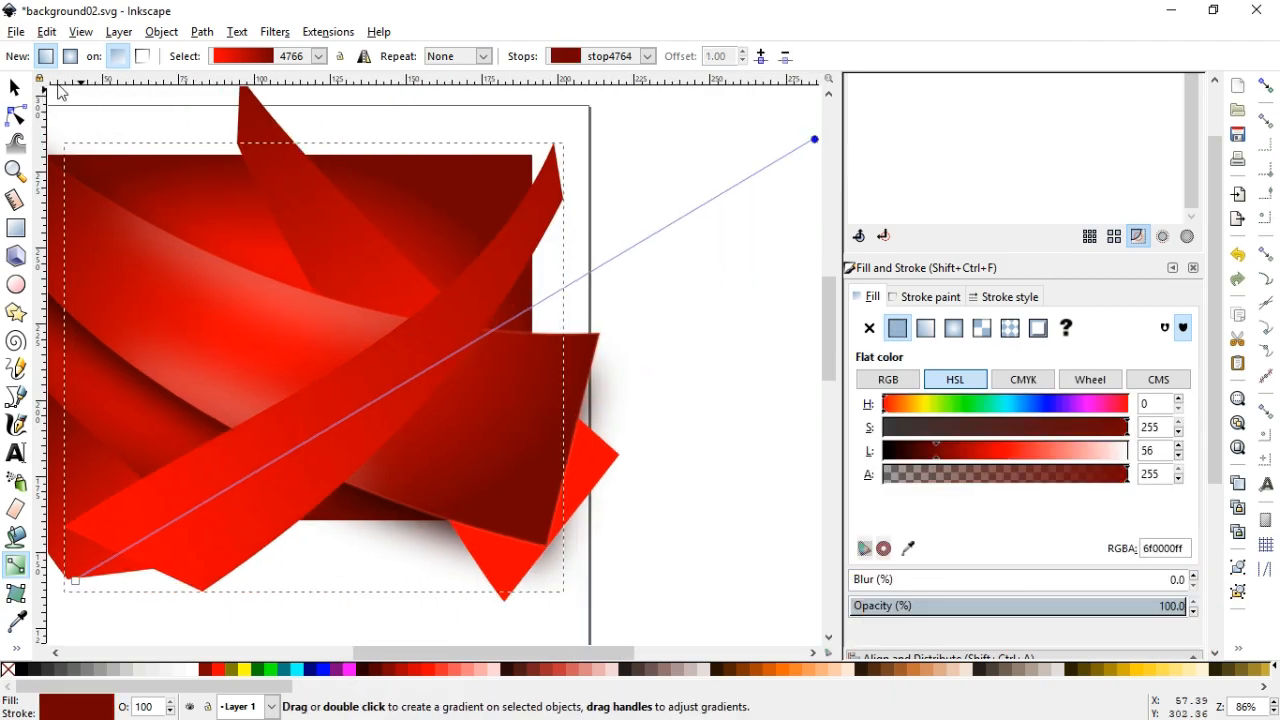
# Step: Make the raised band translucent with an opacity of 48.2%
pyautogui.click(15, 88)
pyautogui.click(988, 608)
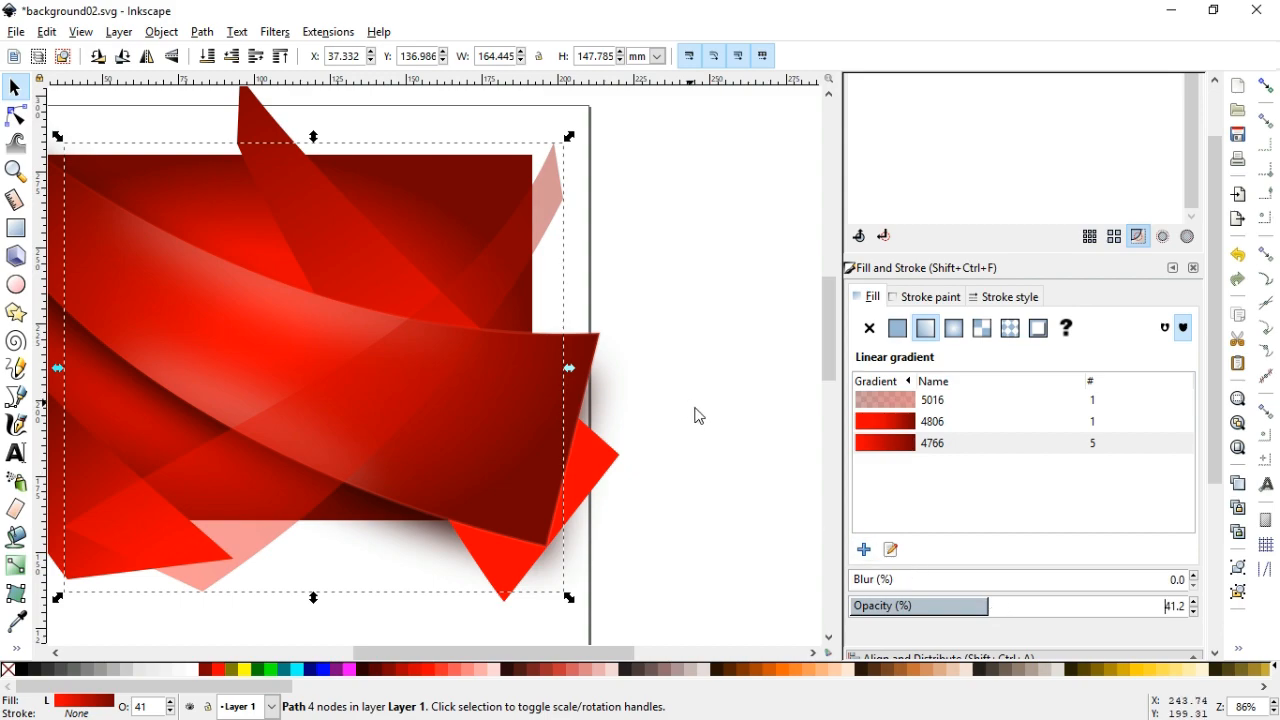
pyautogui.click(1011, 605)
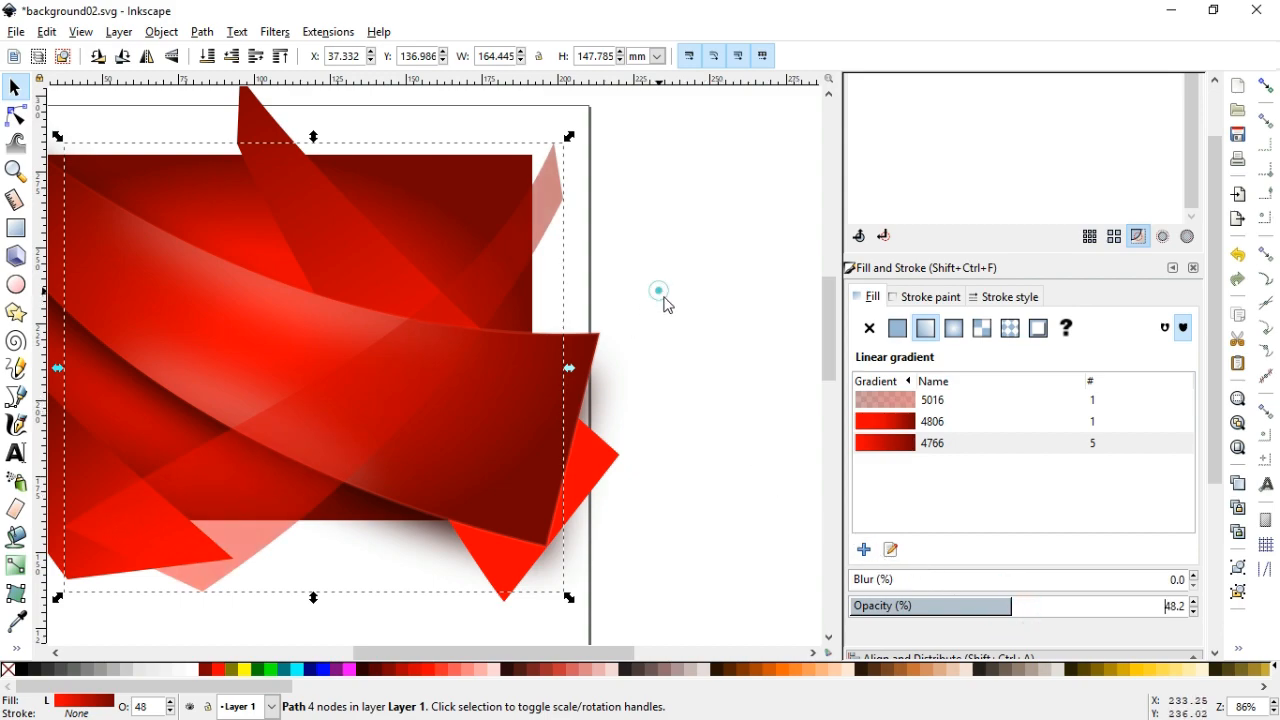
# Step: Duplicate the translucent band and give the copy a white stroke
pyautogui.click(666, 304)
pyautogui.moveTo(546, 655); pyautogui.dragTo(500, 655)
pyautogui.click(461, 517)
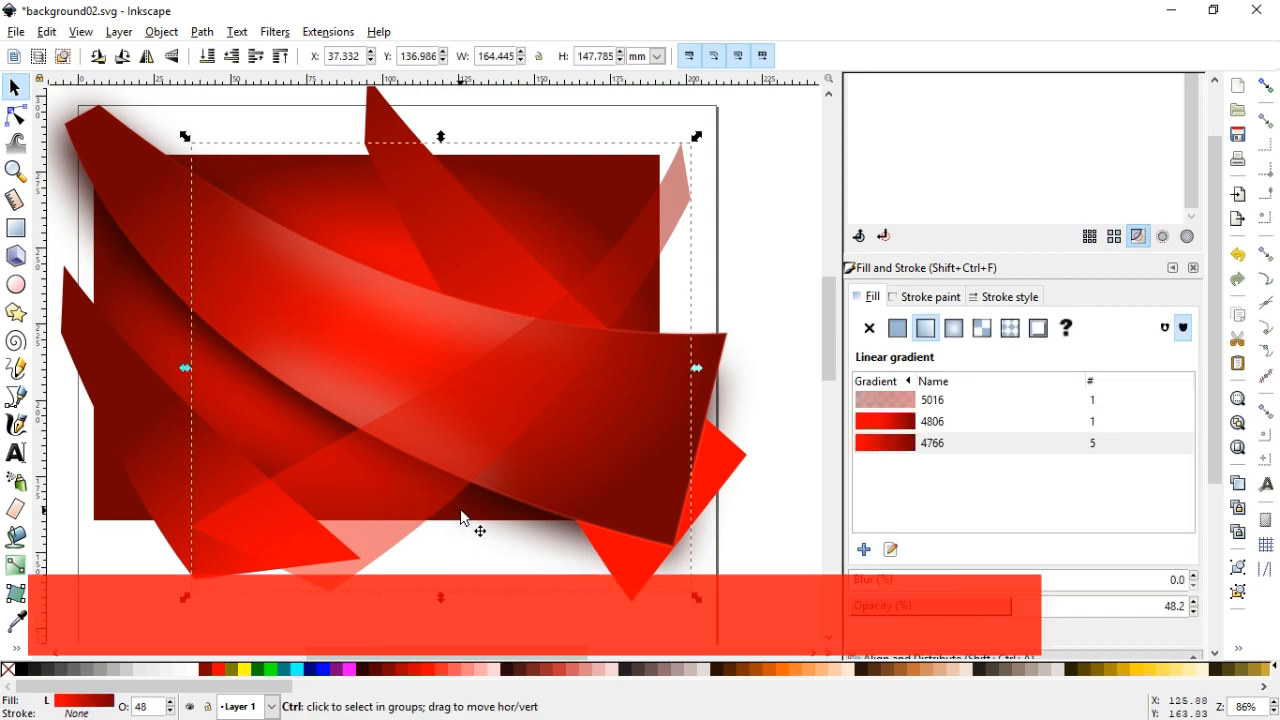
pyautogui.hotkey('ctrl', 'd')
pyautogui.keyDown('shift'); pyautogui.click(24, 678); pyautogui.keyUp('shift')
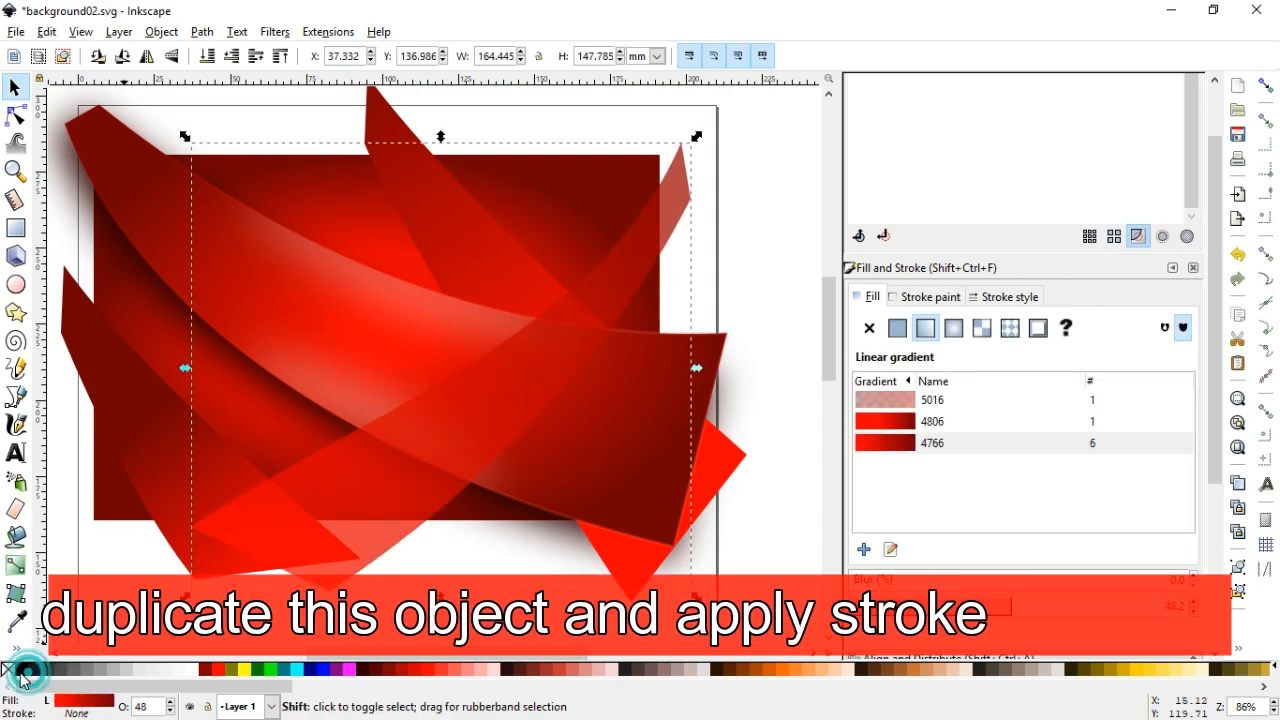
pyautogui.keyDown('shift'); pyautogui.click(180, 669); pyautogui.keyUp('shift')
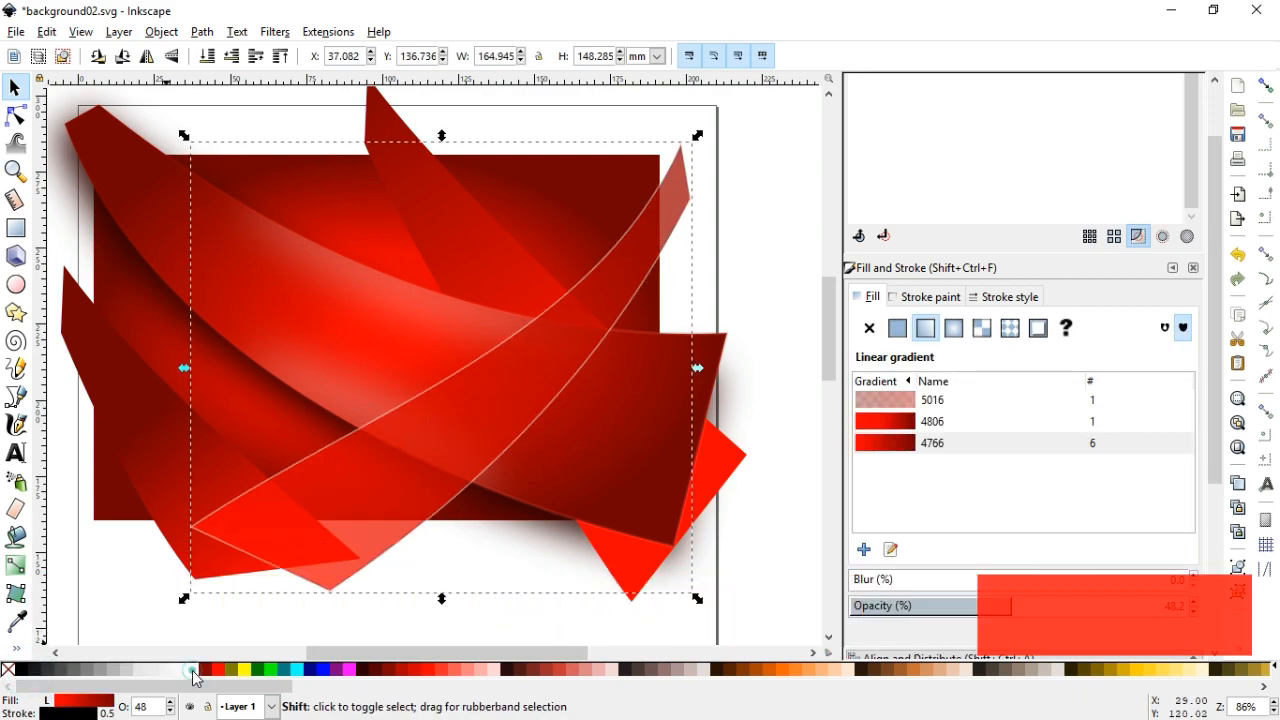
# Step: Reduce the opacity of the white-outlined band copy to 11.4%
pyautogui.click(935, 297)
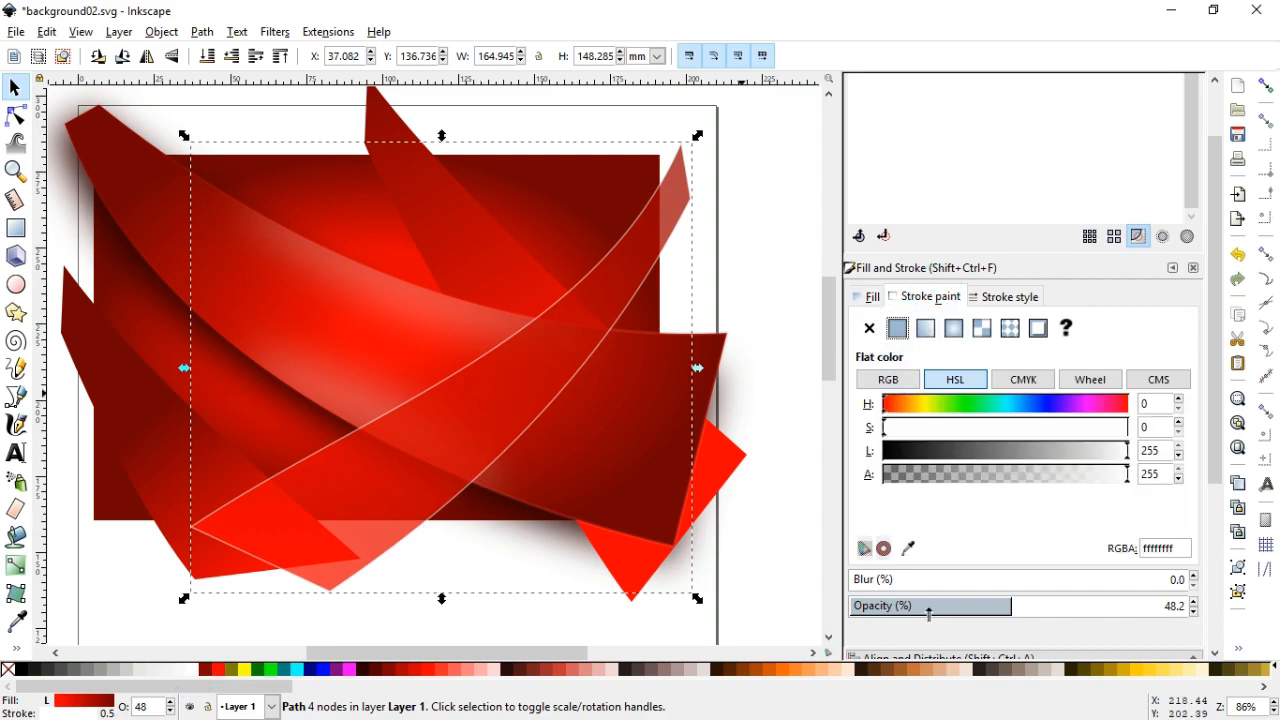
pyautogui.moveTo(928, 613); pyautogui.dragTo(922, 606)
pyautogui.click(889, 610)
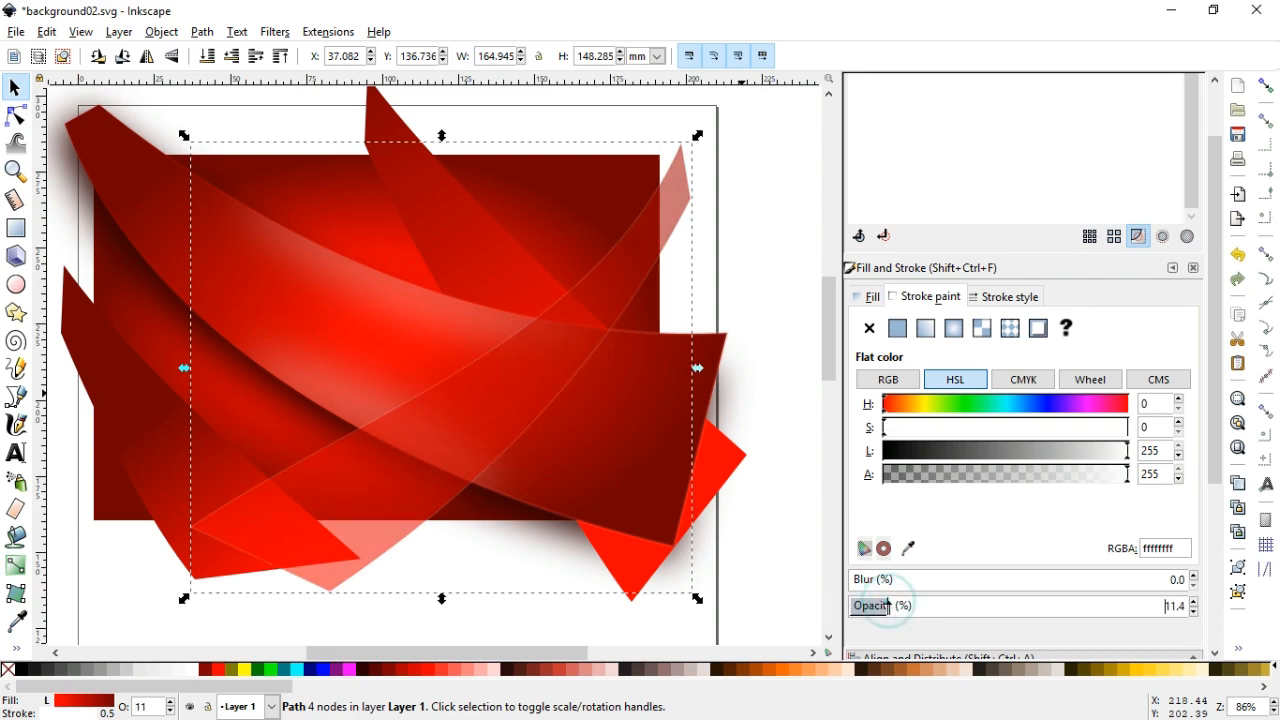
# Step: Examine the linear gradient handles of the steep band running from the top edge to the lower-right corner
pyautogui.click(760, 288)
pyautogui.click(652, 571)
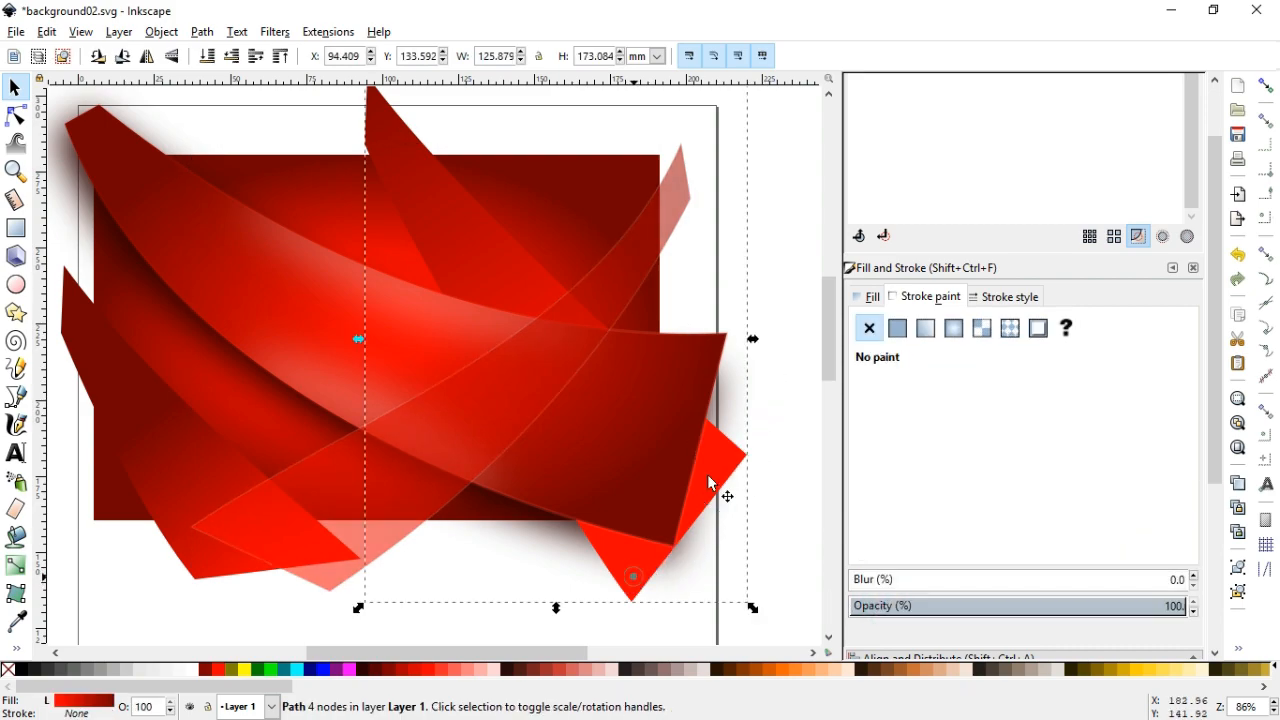
pyautogui.click(868, 296)
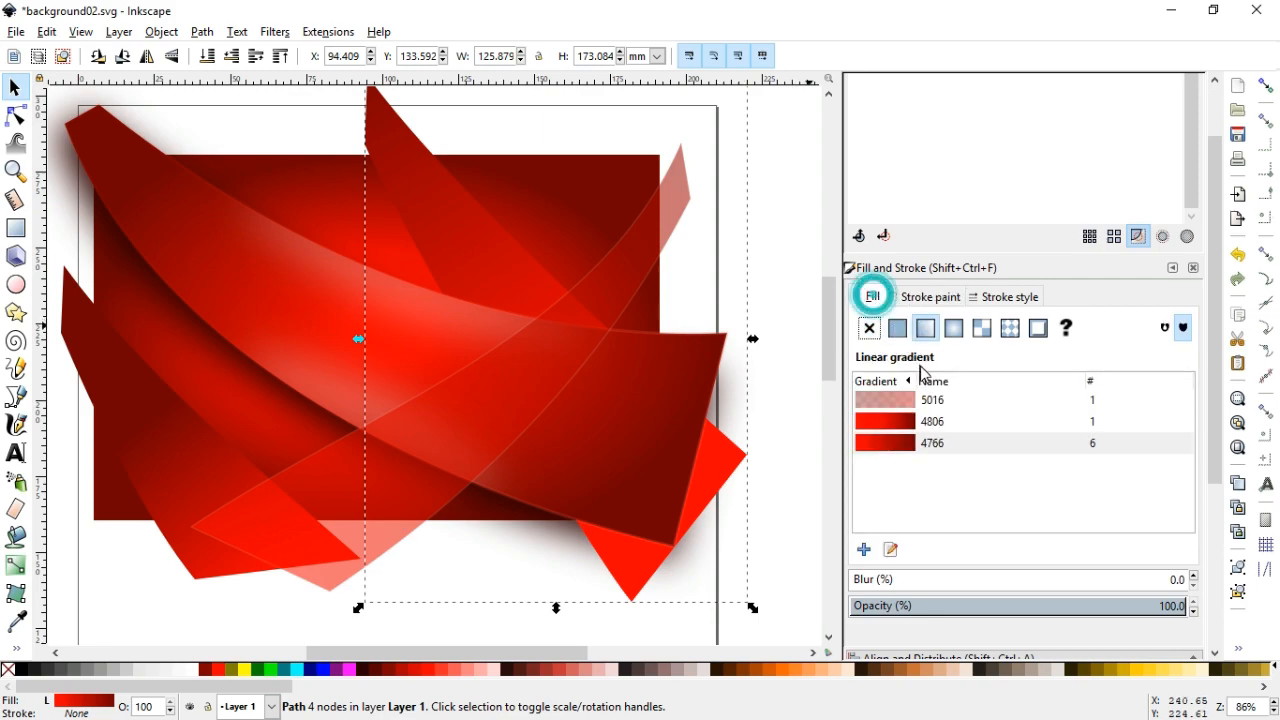
pyautogui.click(890, 549)
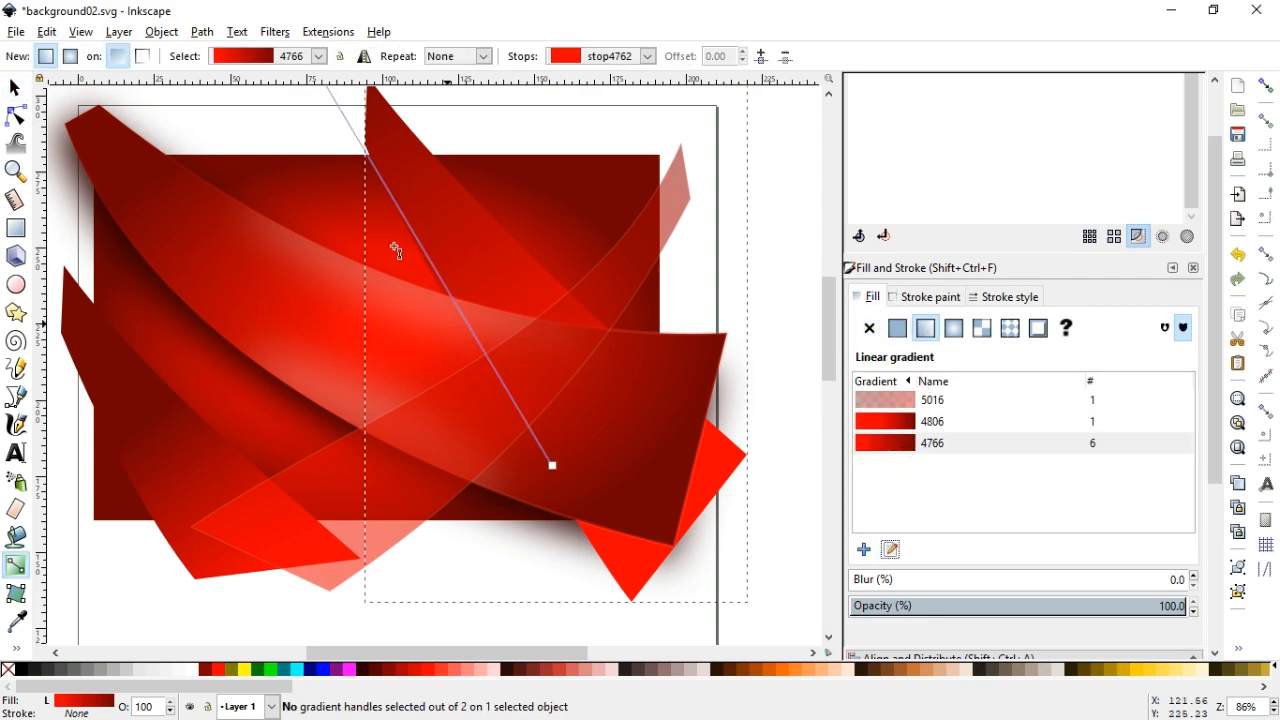
pyautogui.click(829, 93)
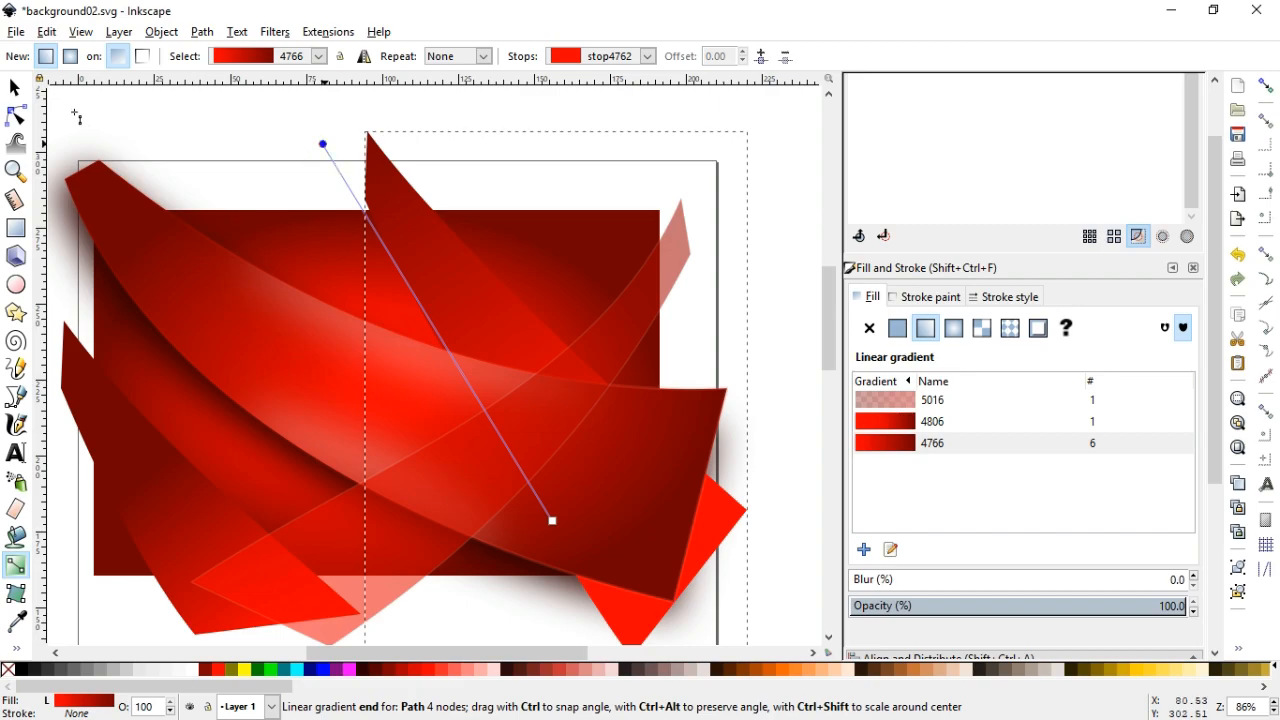
pyautogui.click(14, 88)
pyautogui.click(209, 157)
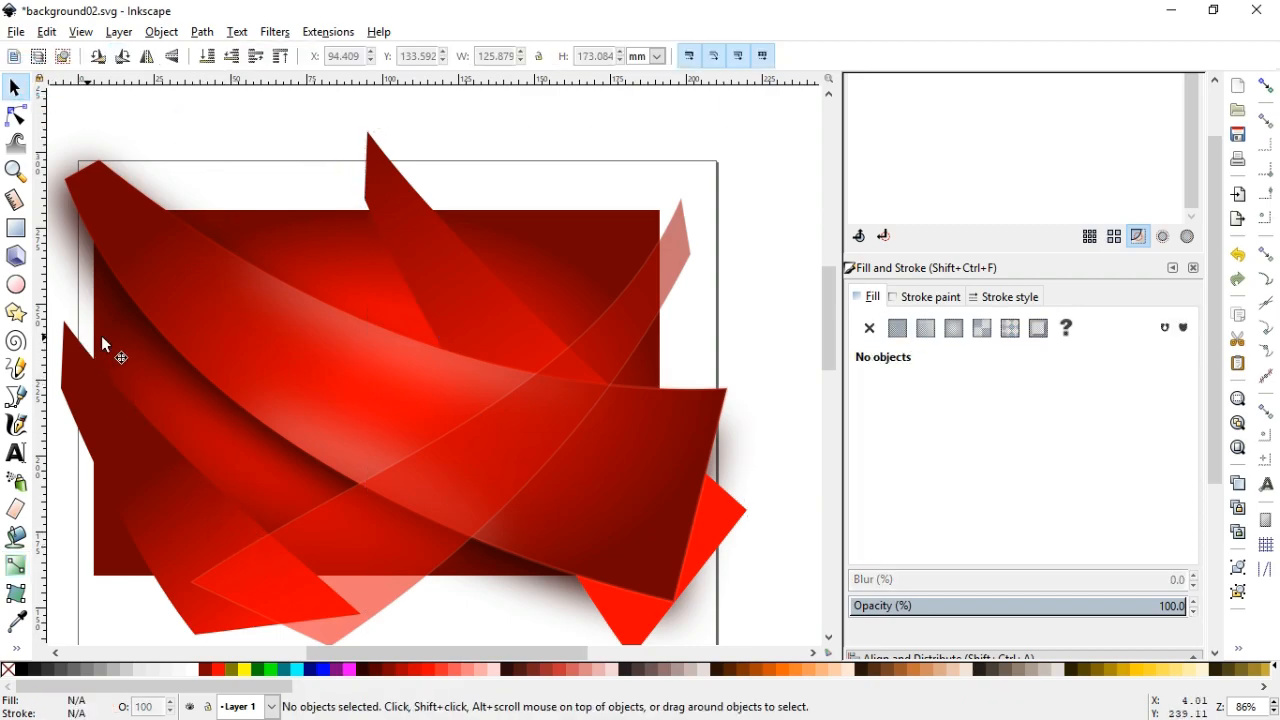
# Step: Draw a rectangle about 188.5 by 116.6 mm over the red background rectangle
pyautogui.click(17, 284)
pyautogui.click(16, 228)
pyautogui.moveTo(93, 221); pyautogui.dragTo(667, 576)
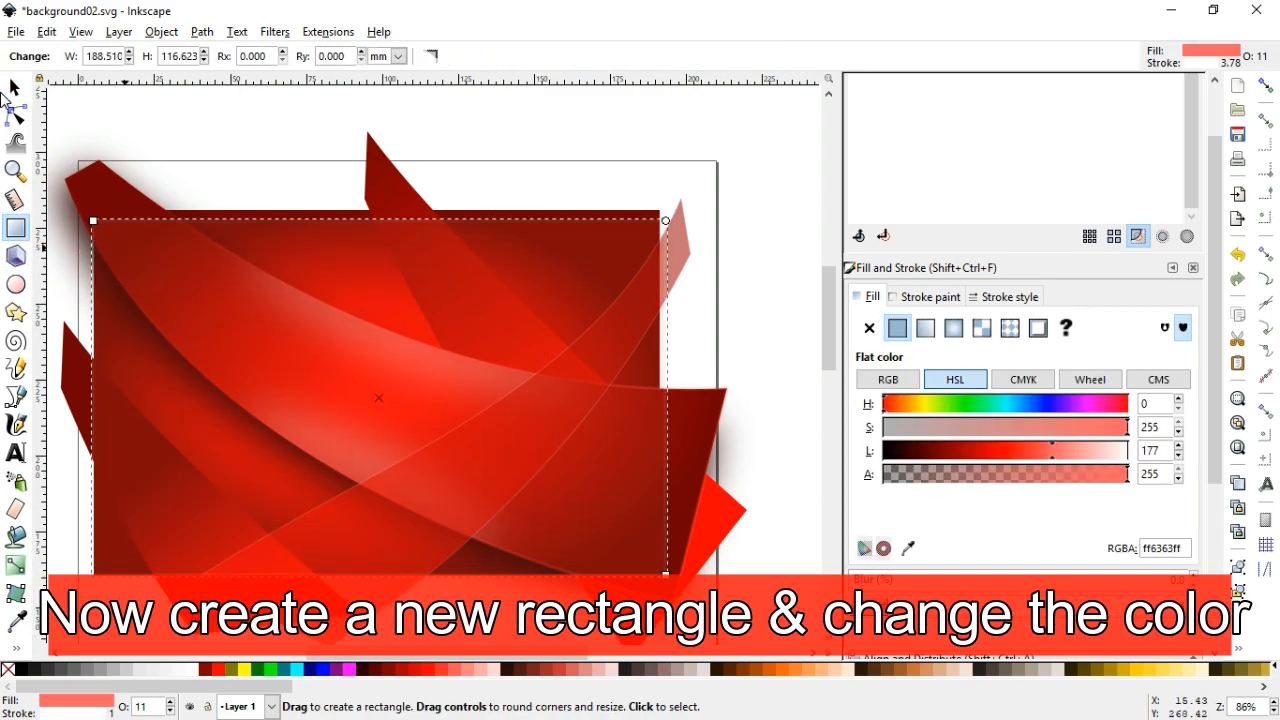
# Step: Enlarge the new rectangle on all four sides to about 196.6 by 126 mm so it extends past the background
pyautogui.click(15, 88)
pyautogui.moveTo(372, 214); pyautogui.dragTo(381, 208)
pyautogui.moveTo(377, 560); pyautogui.dragTo(378, 588)
pyautogui.moveTo(670, 394); pyautogui.dragTo(683, 400)
pyautogui.moveTo(85, 400); pyautogui.dragTo(80, 405)
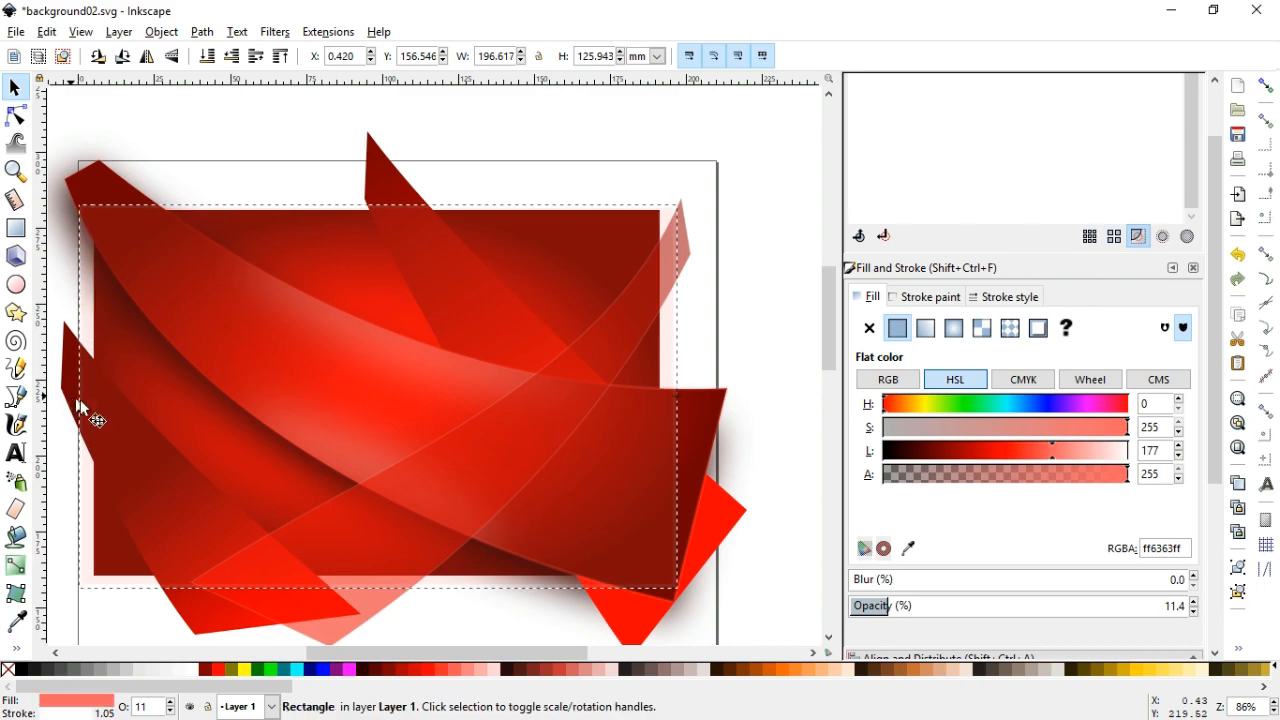
# Step: Make the new rectangle fully opaque without a stroke and fill it with the near-black red 150000ff
pyautogui.moveTo(905, 605); pyautogui.dragTo(1201, 606)
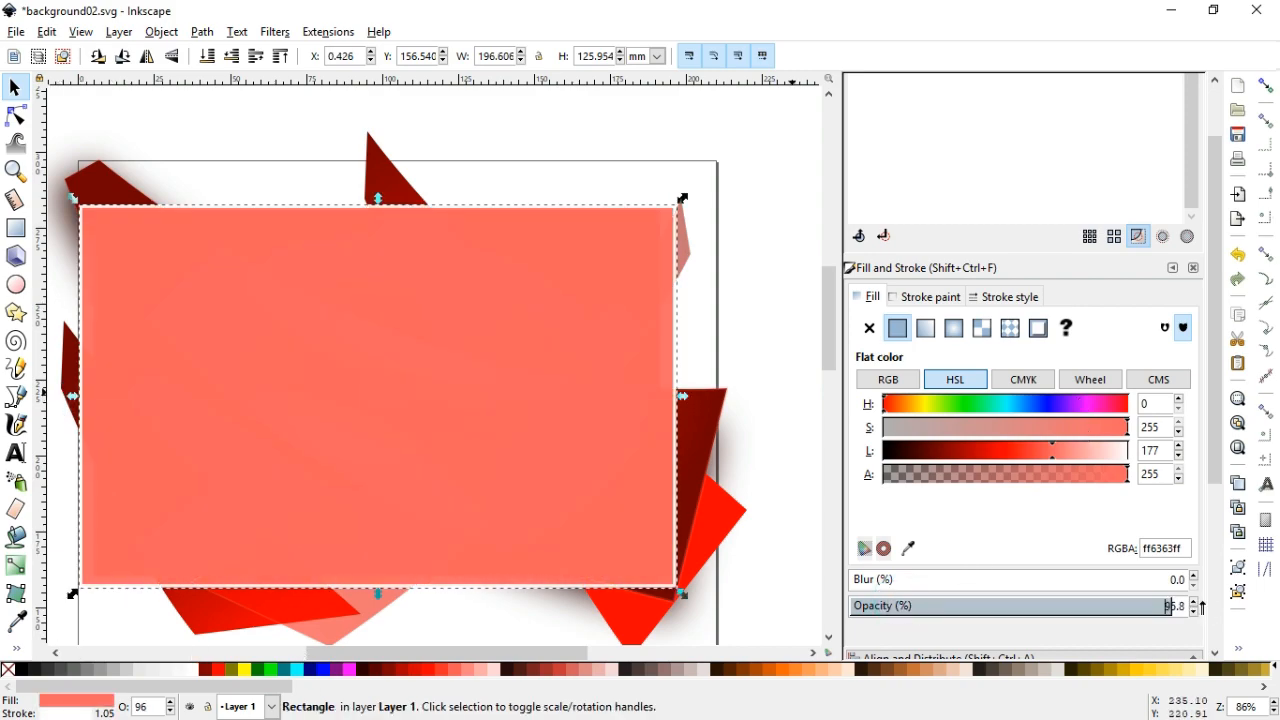
pyautogui.keyDown('shift'); pyautogui.click(8, 669); pyautogui.keyUp('shift')
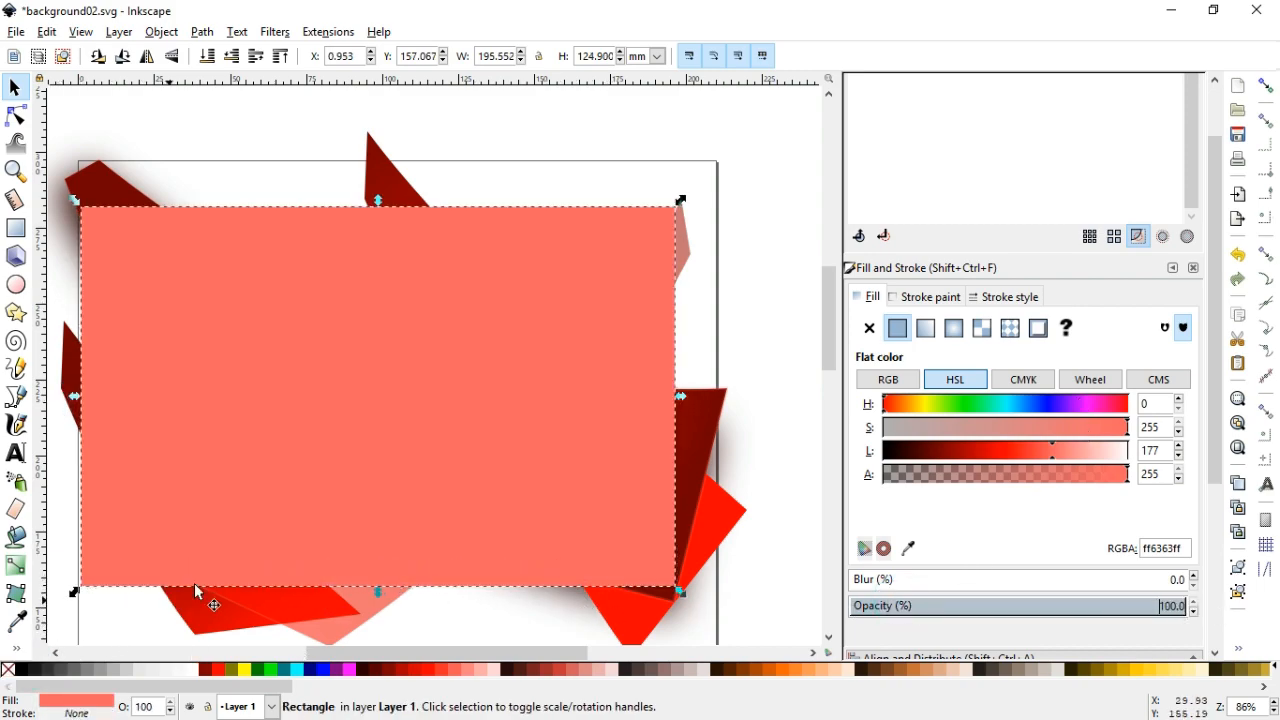
pyautogui.click(366, 671)
pyautogui.moveTo(904, 451); pyautogui.dragTo(893, 451)
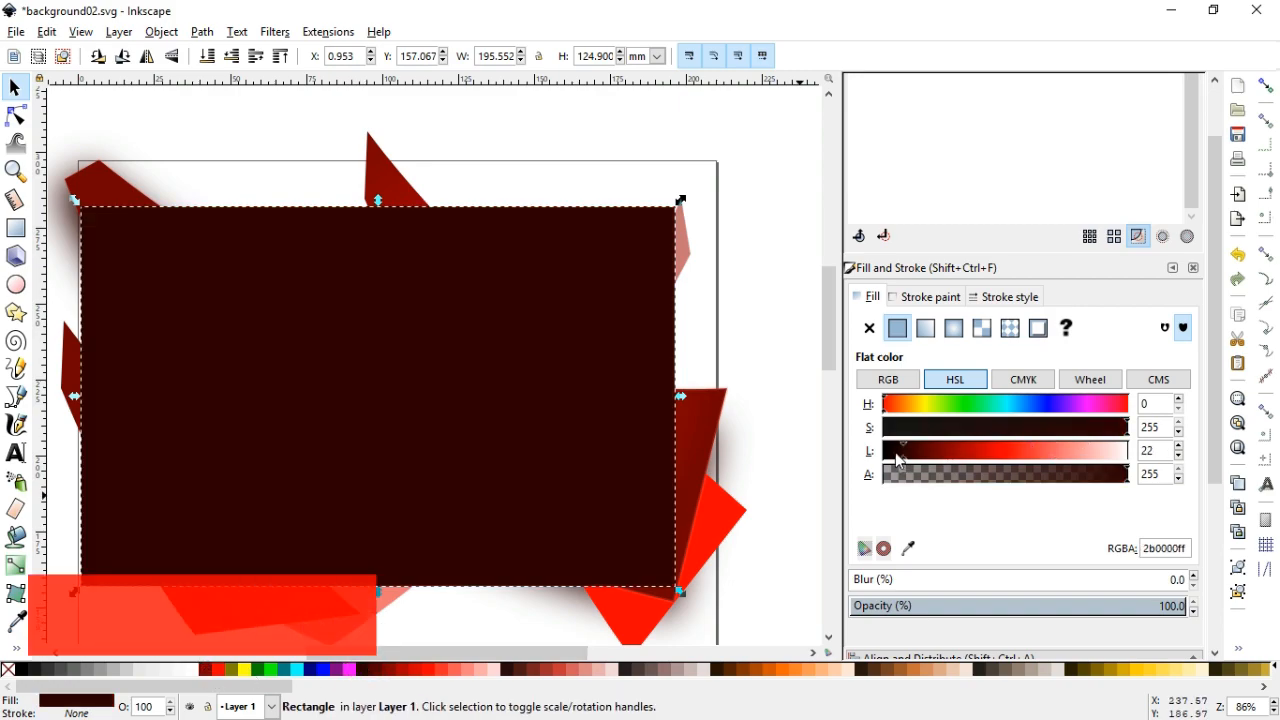
pyautogui.click(740, 307)
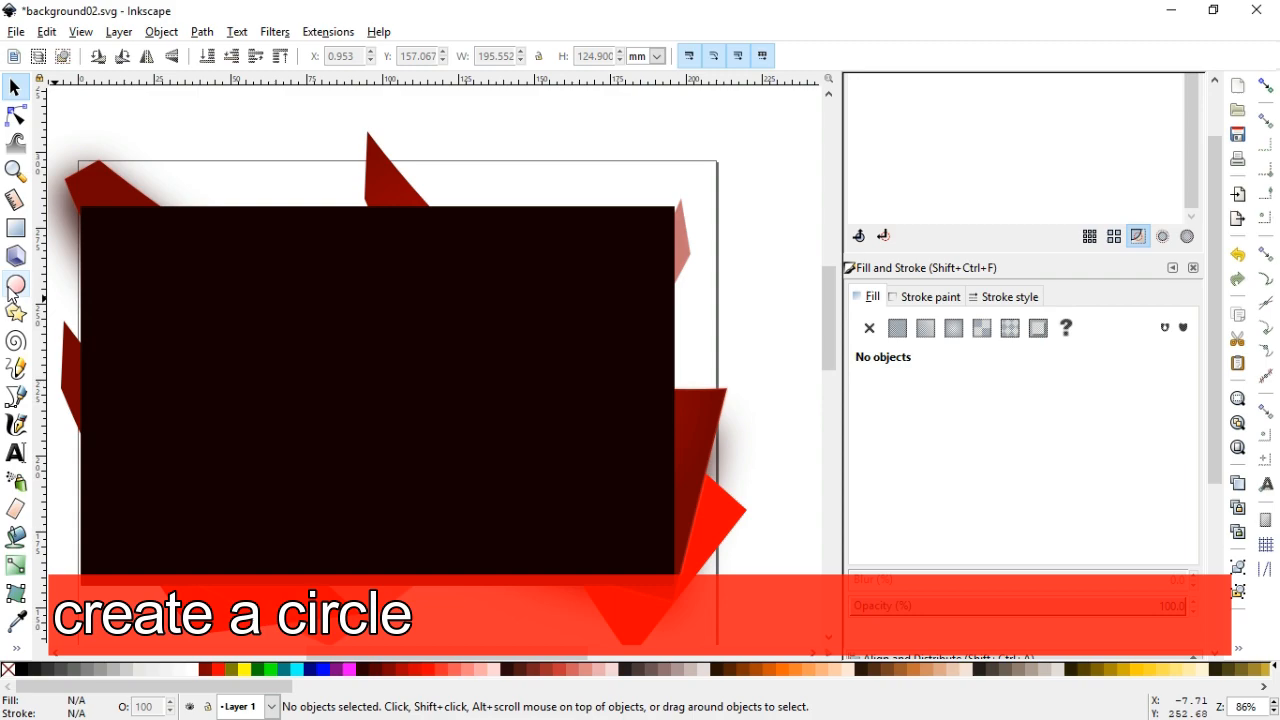
# Step: Draw a pale pink ffd5d5ff ellipse with radii of about 51.7 by 25.9 mm inside the dark rectangle and enlarge it
pyautogui.click(15, 284)
pyautogui.moveTo(204, 314); pyautogui.dragTo(519, 472)
pyautogui.click(500, 672)
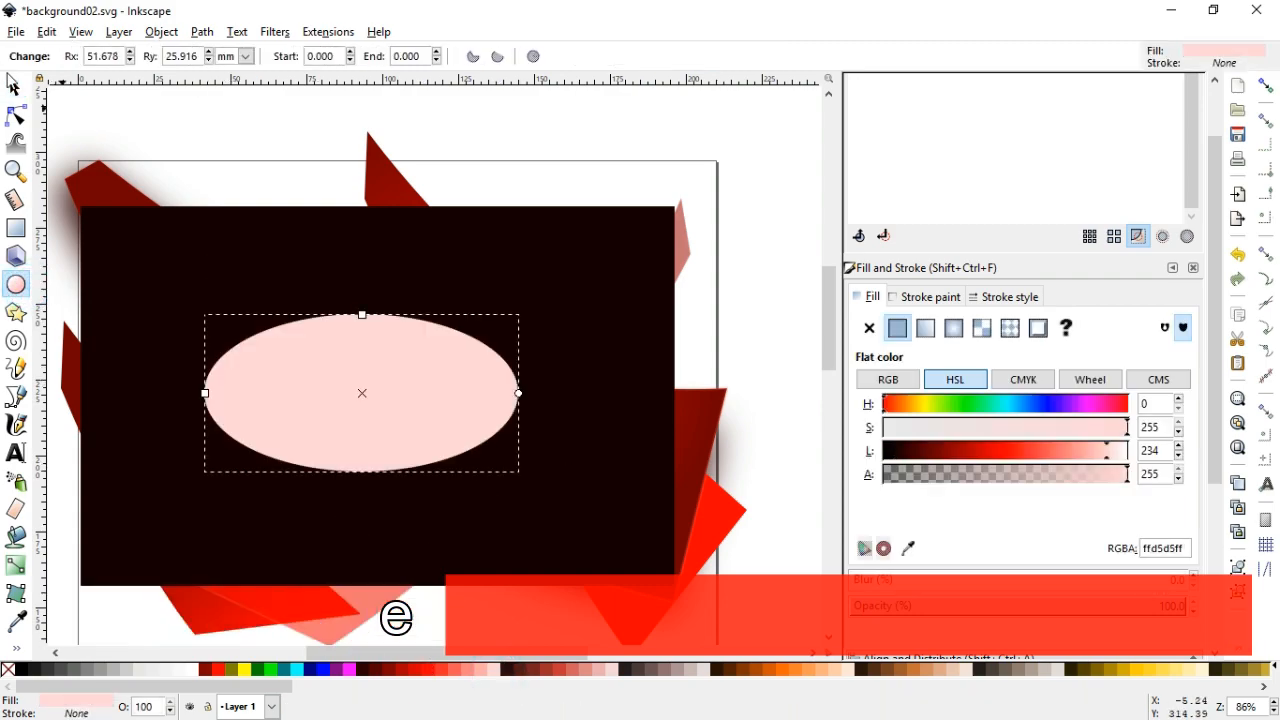
pyautogui.click(15, 87)
pyautogui.moveTo(362, 477); pyautogui.dragTo(365, 504)
pyautogui.moveTo(523, 500); pyautogui.dragTo(535, 502)
# Step: Subtract the ellipse from the dark rectangle with Difference and blur the resulting frame by about 18%
pyautogui.keyDown('shift'); pyautogui.click(606, 441); pyautogui.keyUp('shift')
pyautogui.click(202, 31)
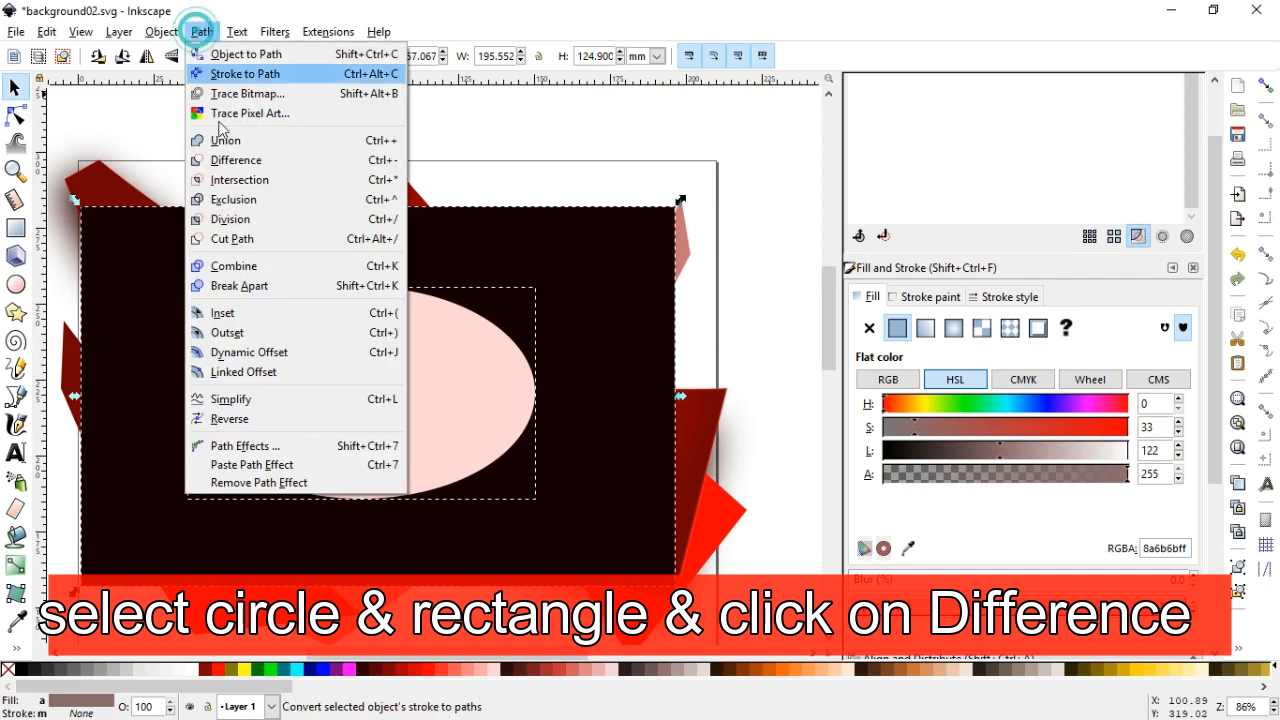
pyautogui.click(225, 163)
pyautogui.moveTo(862, 580); pyautogui.dragTo(911, 580)
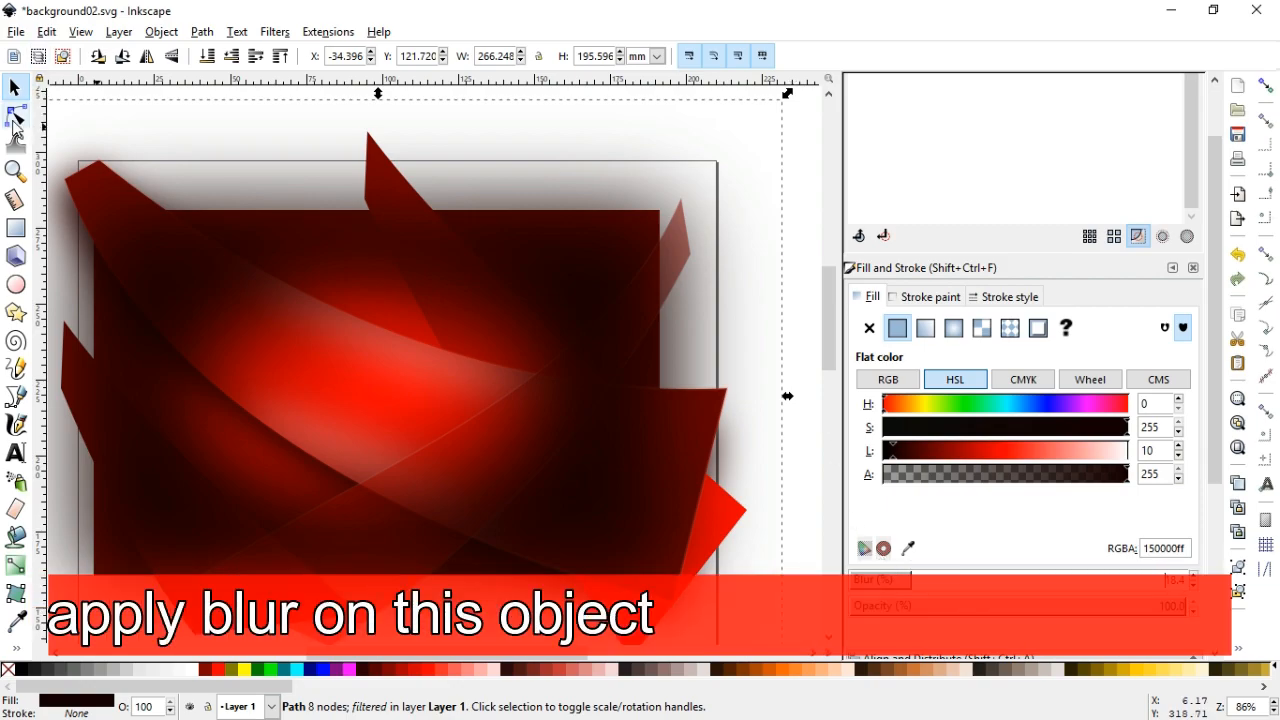
# Step: Move the outer corner nodes of the blurred dark frame outward, away from the background's corners
pyautogui.click(15, 118)
pyautogui.moveTo(676, 205); pyautogui.dragTo(694, 180)
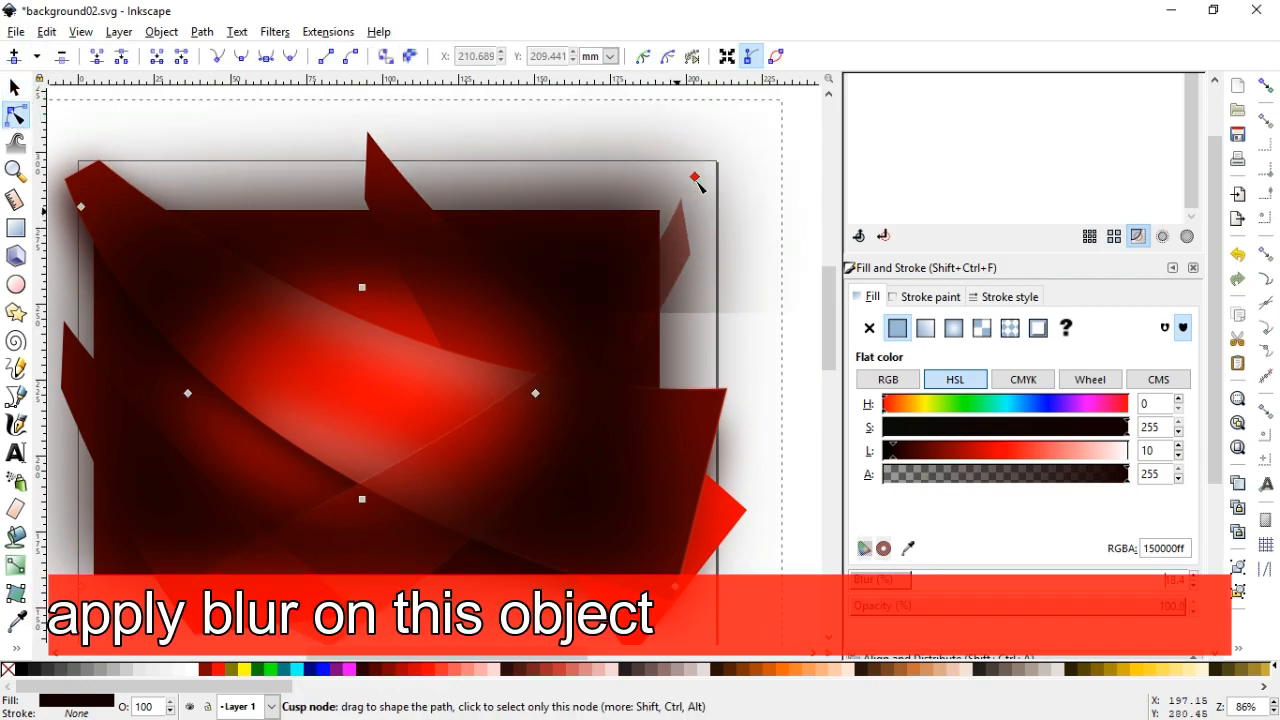
pyautogui.moveTo(82, 207); pyautogui.dragTo(56, 177)
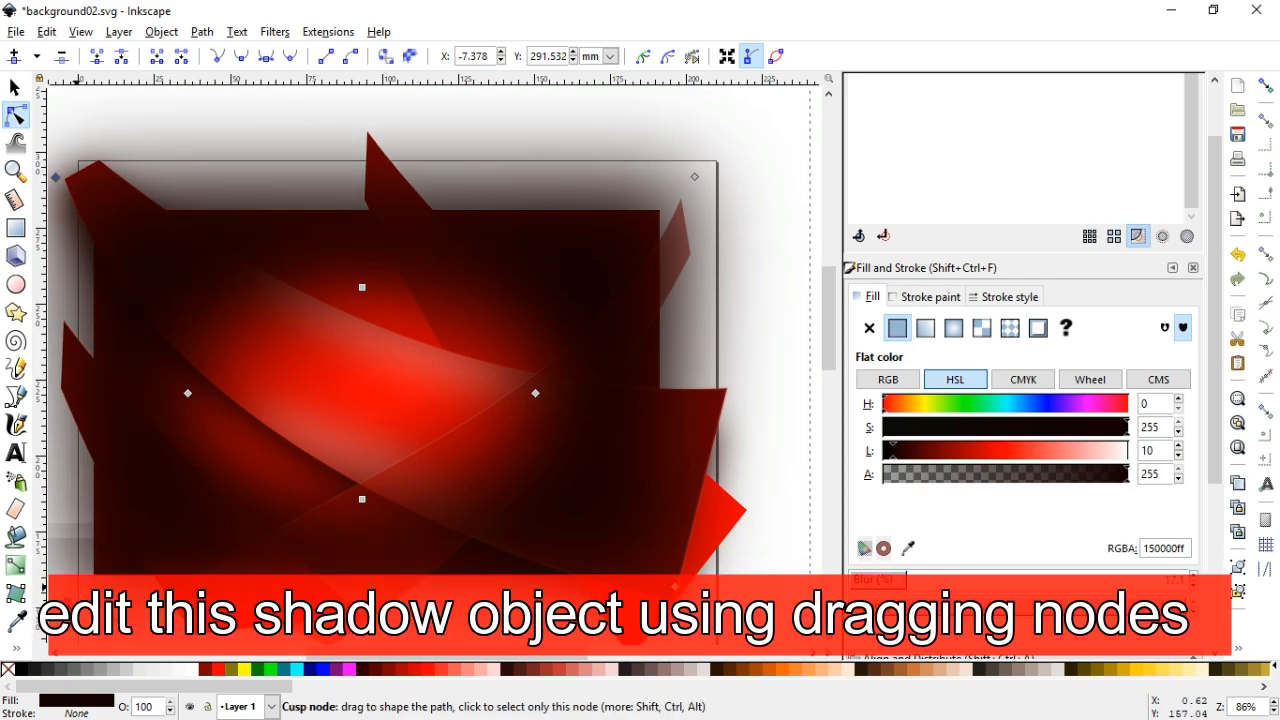
pyautogui.moveTo(82, 585); pyautogui.dragTo(66, 601)
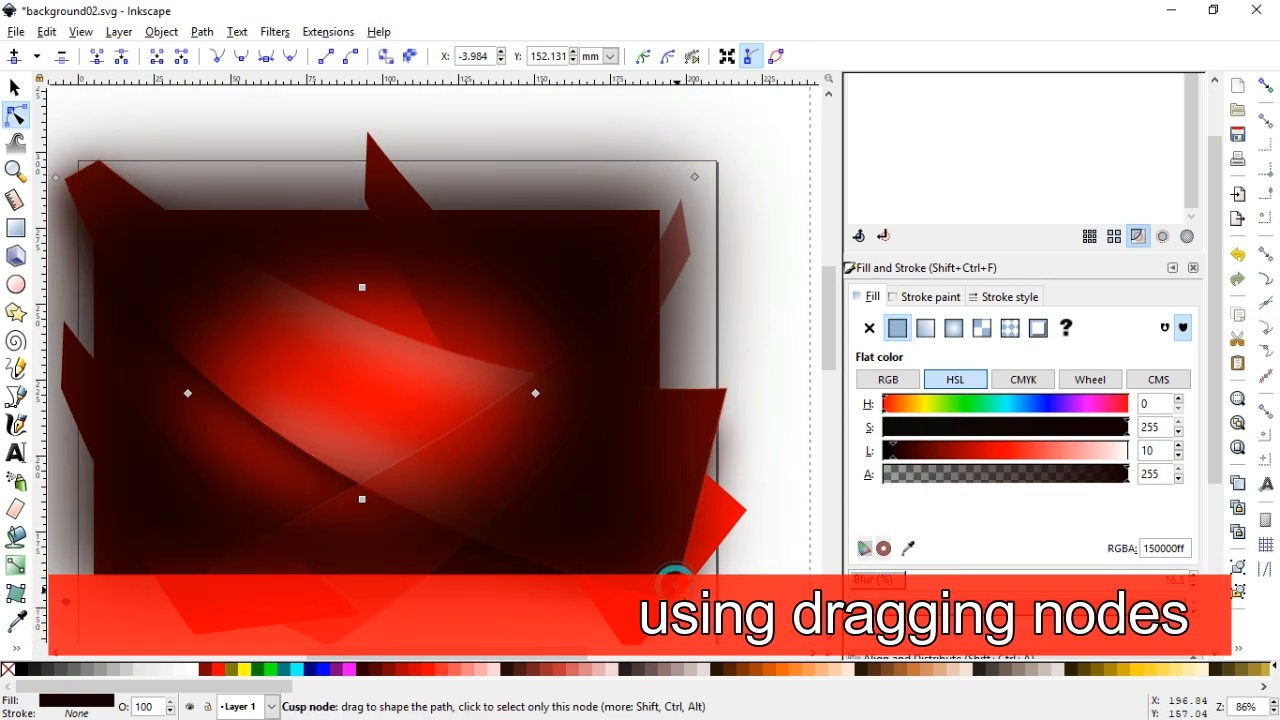
pyautogui.press('s')
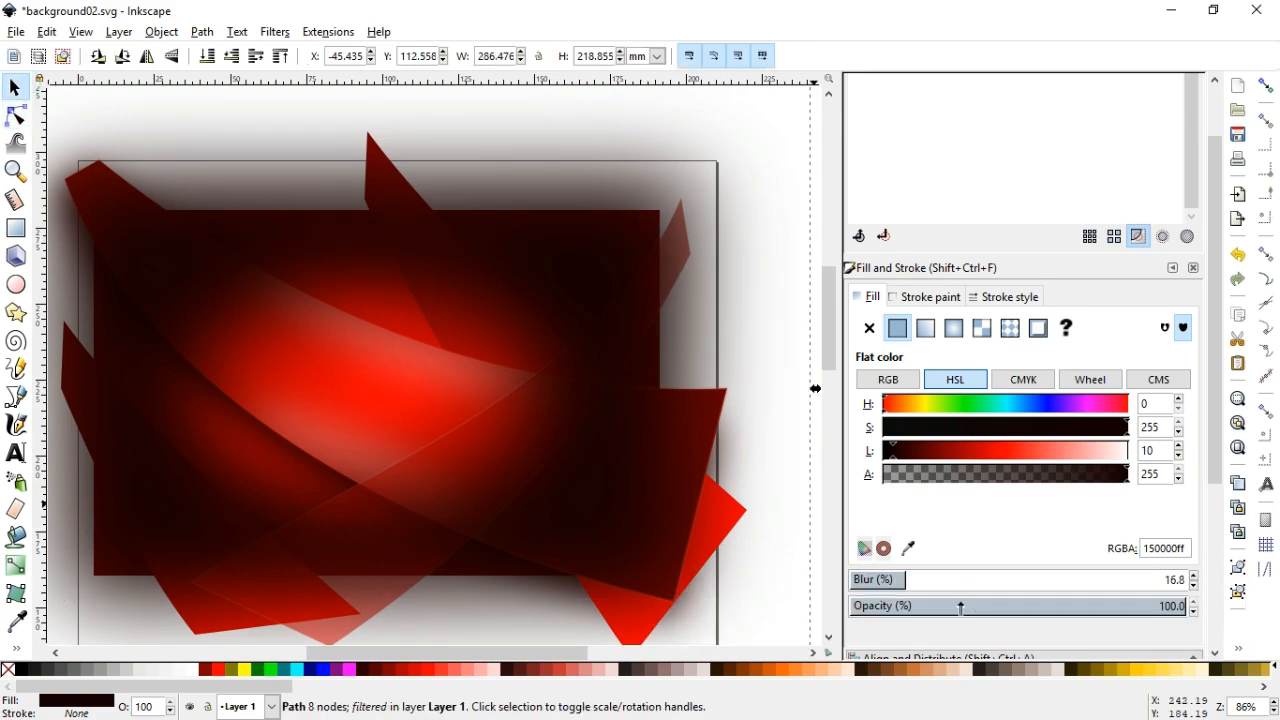
# Step: Lower the opacity of the blurred dark frame to about 61.6%
pyautogui.click(1148, 606)
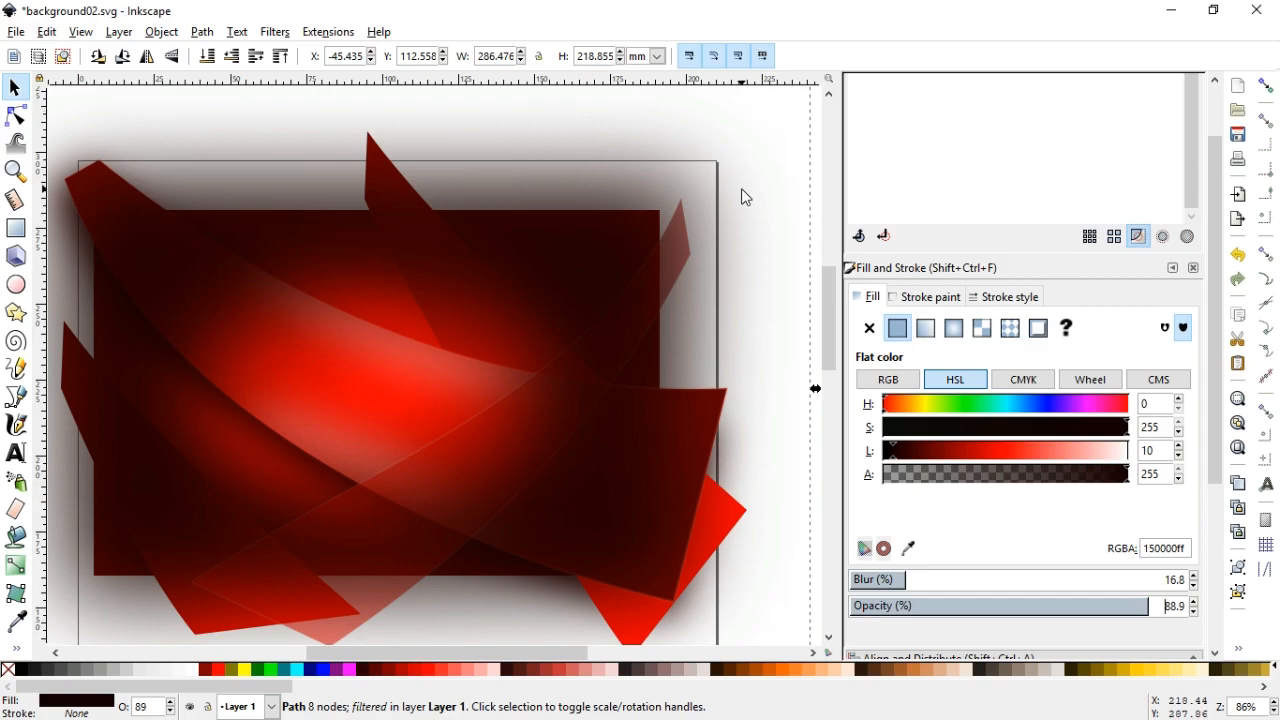
pyautogui.hotkey('ctrl', 'z')
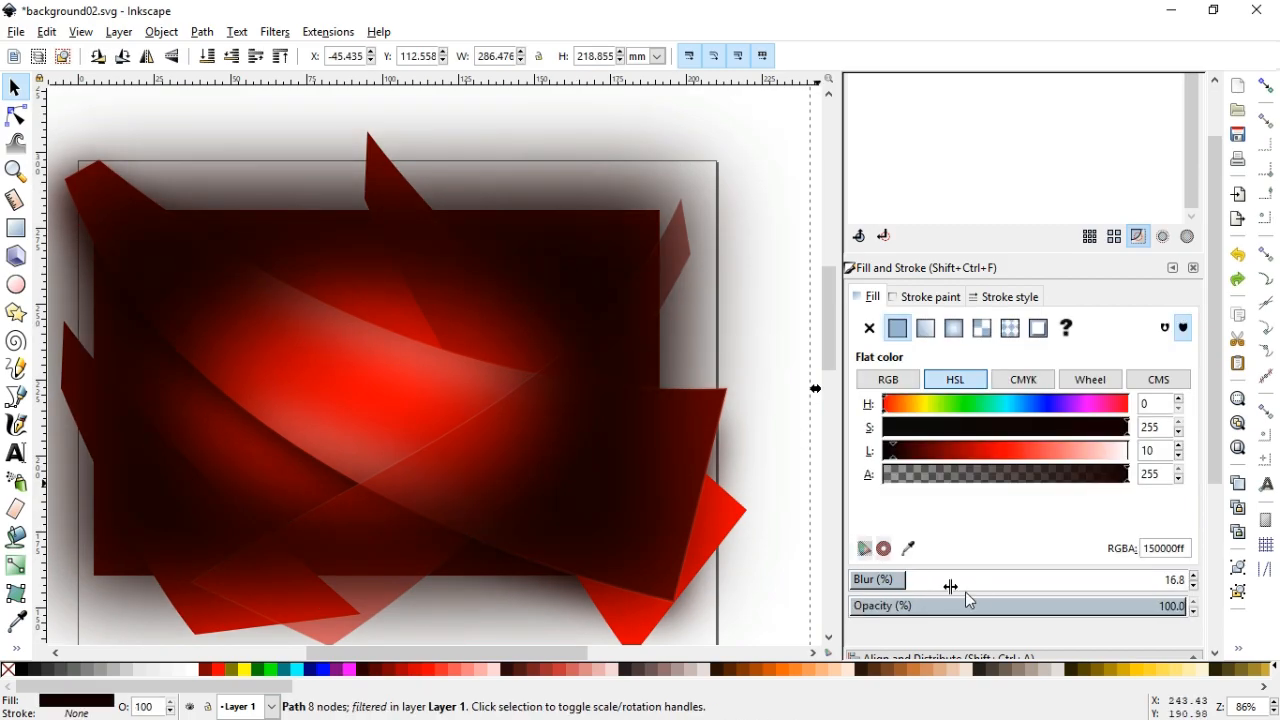
pyautogui.click(1058, 606)
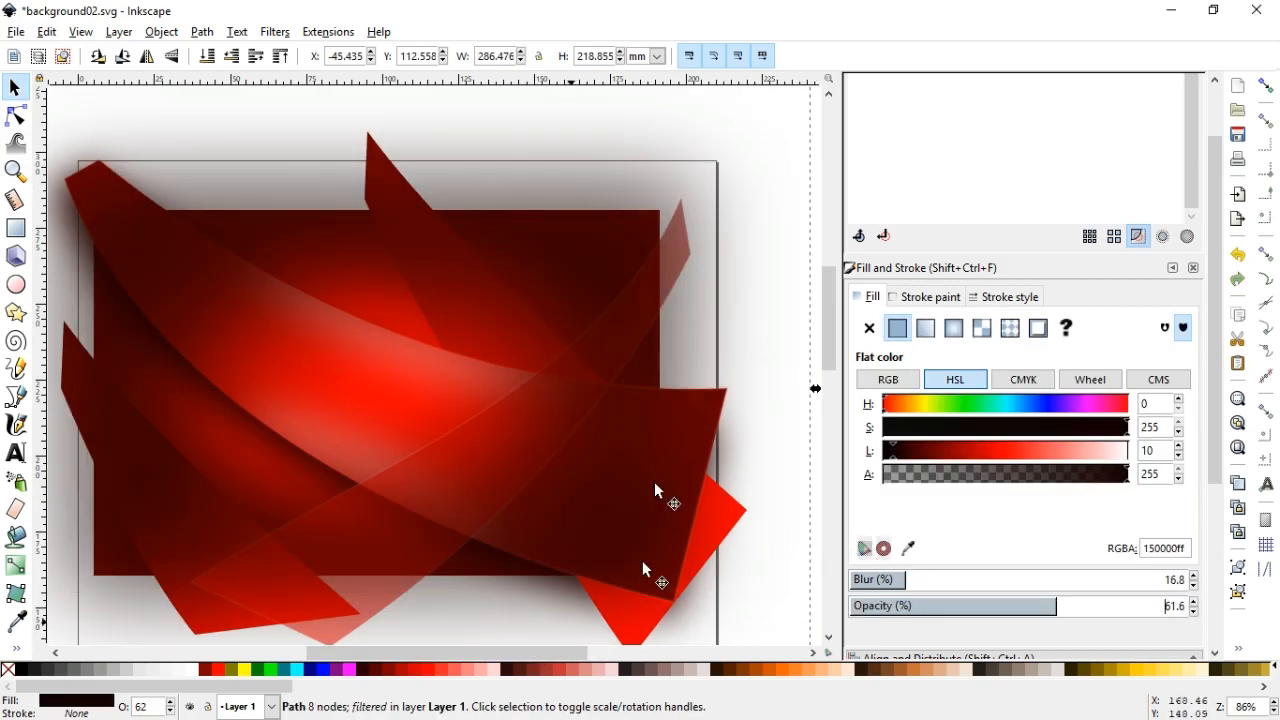
pyautogui.click(713, 277)
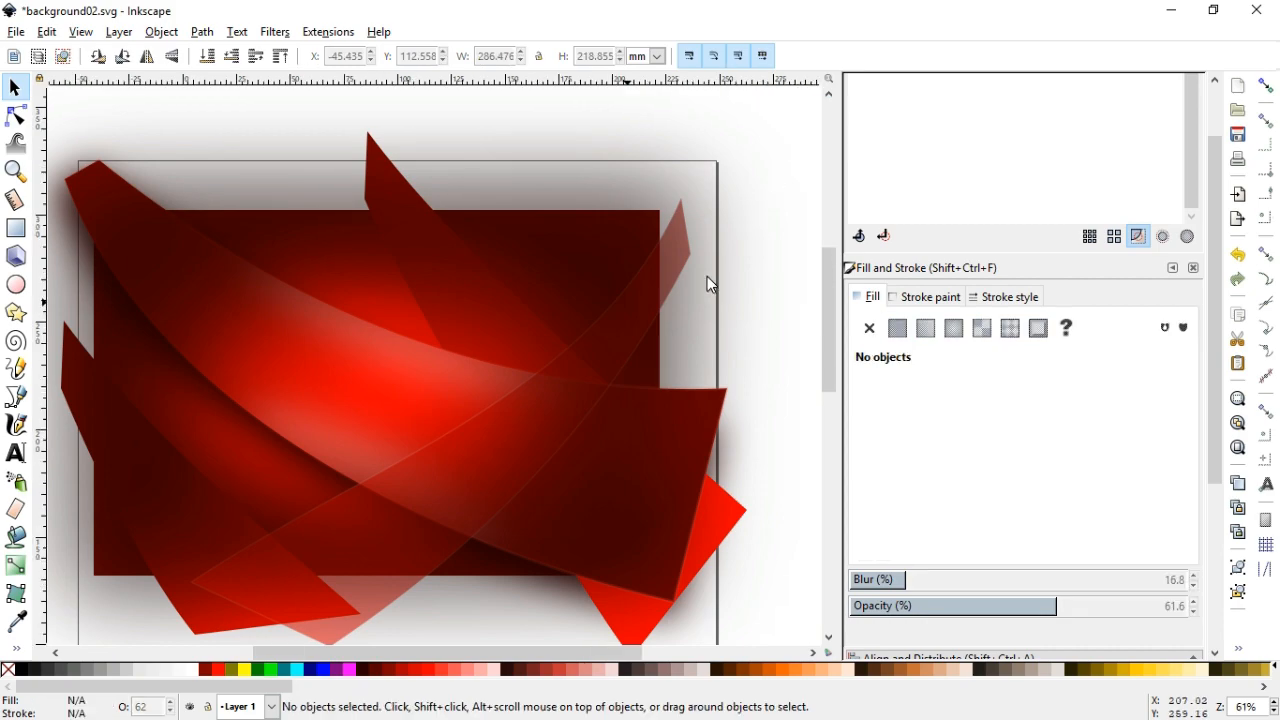
# Step: Duplicate the background rectangle with the red radial gradient and fill the copy with white, keeping it above all other objects
pyautogui.press('-')
pyautogui.click(408, 327)
pyautogui.hotkey('ctrl', 'd')
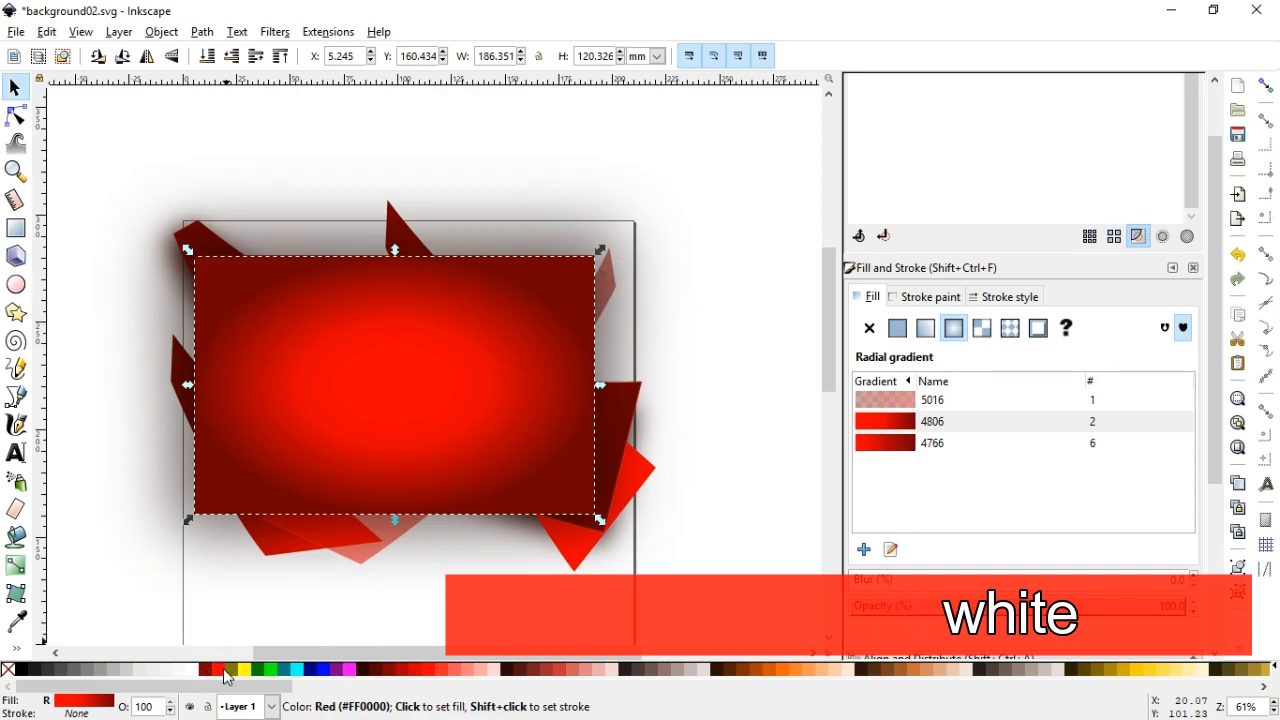
pyautogui.click(192, 669)
pyautogui.click(180, 148)
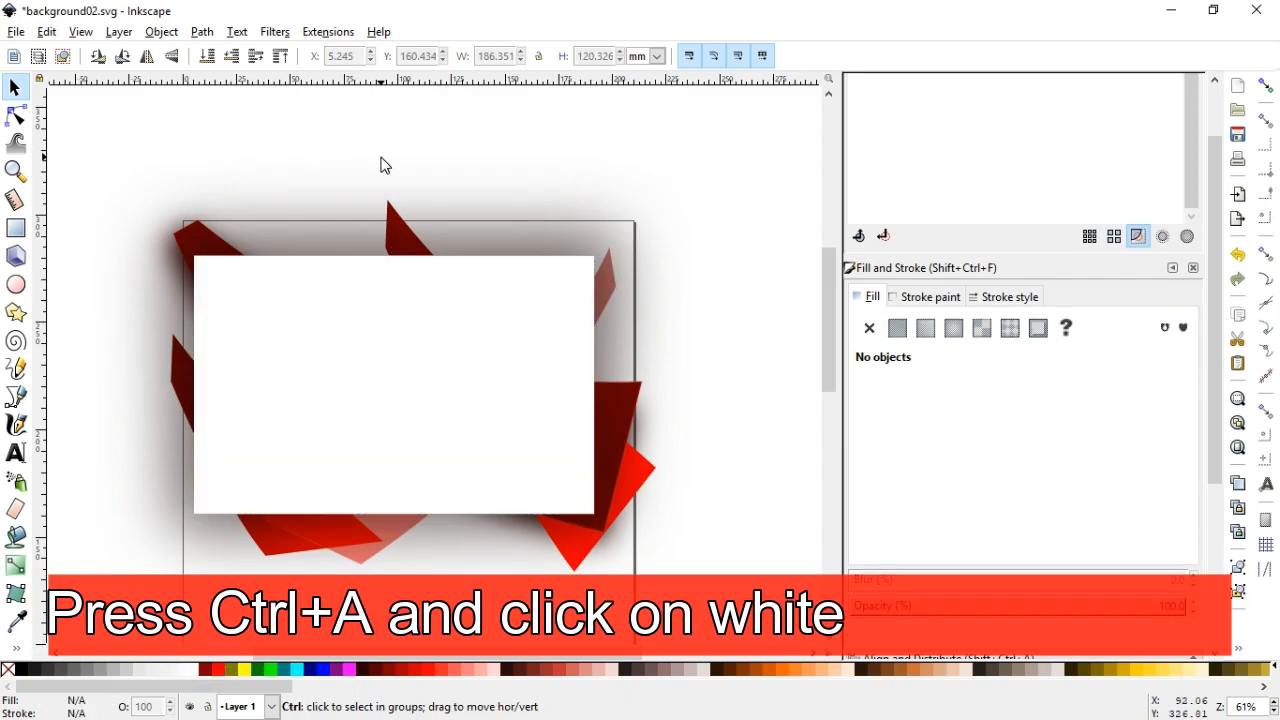
# Step: Group all artwork objects except the white rectangle
pyautogui.hotkey('ctrl', 'a')
pyautogui.keyDown('shift'); pyautogui.click(479, 385); pyautogui.keyUp('shift')
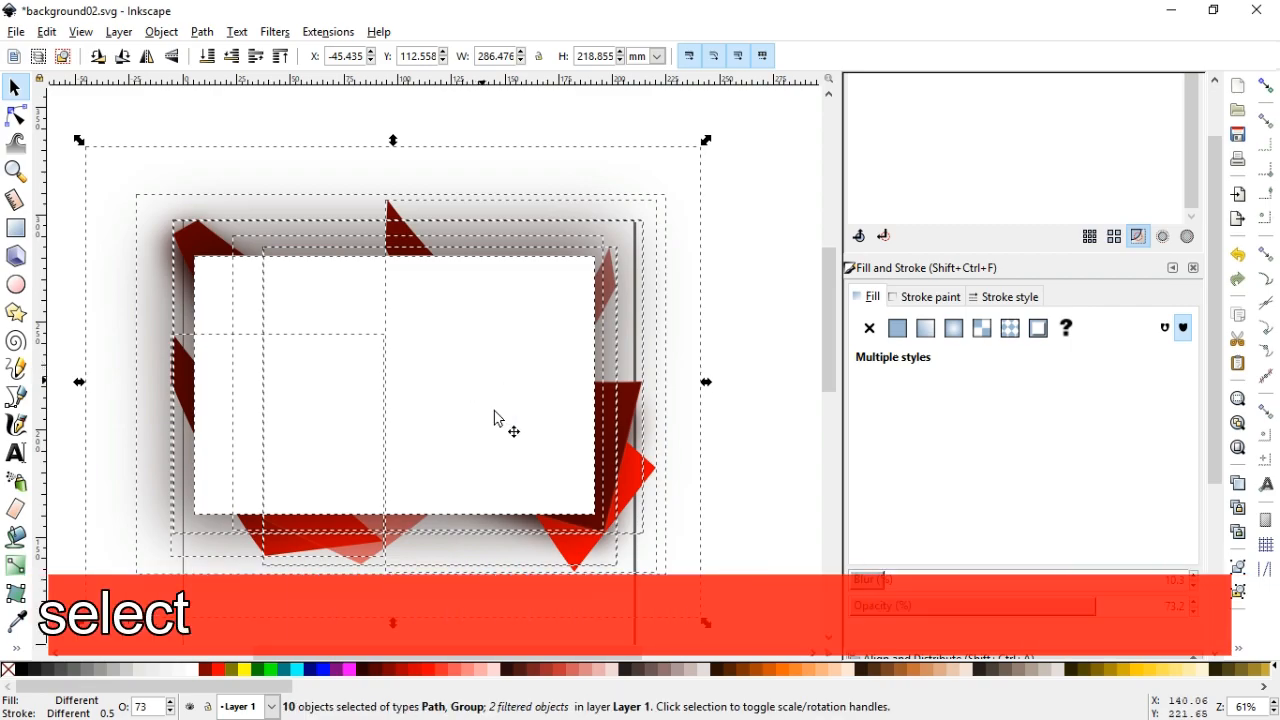
pyautogui.click(168, 34)
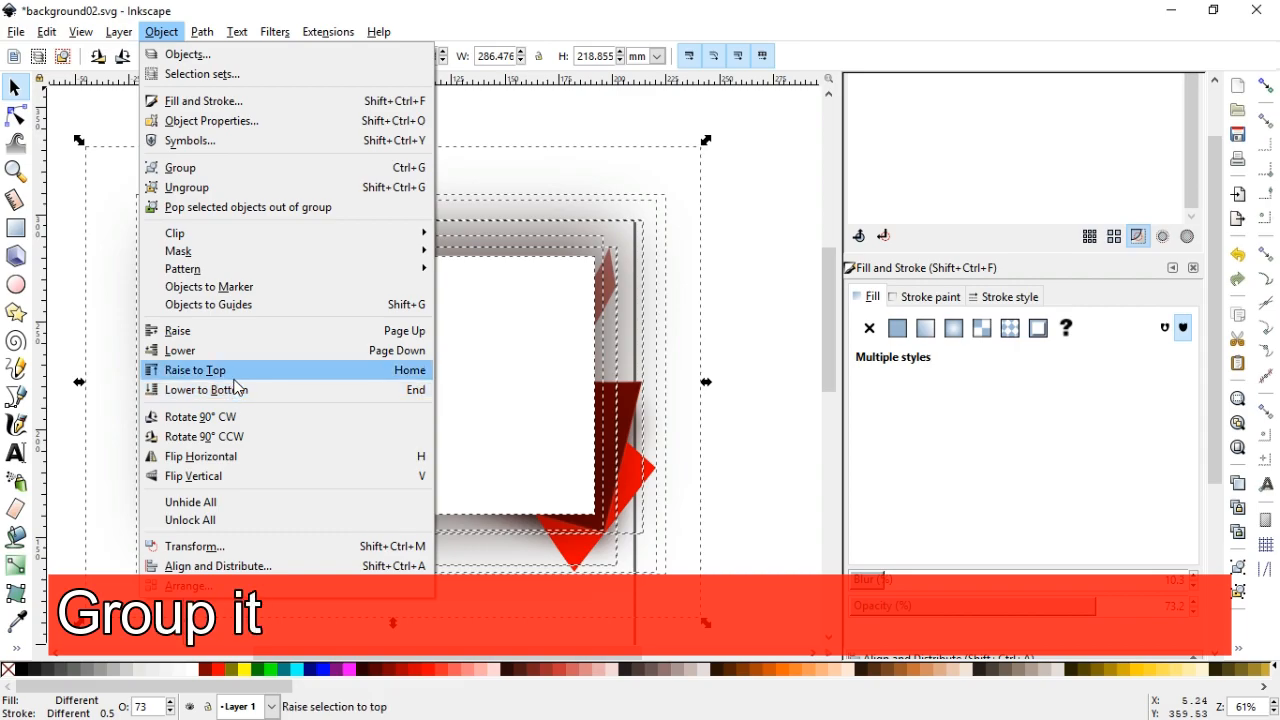
pyautogui.click(296, 169)
pyautogui.click(767, 343)
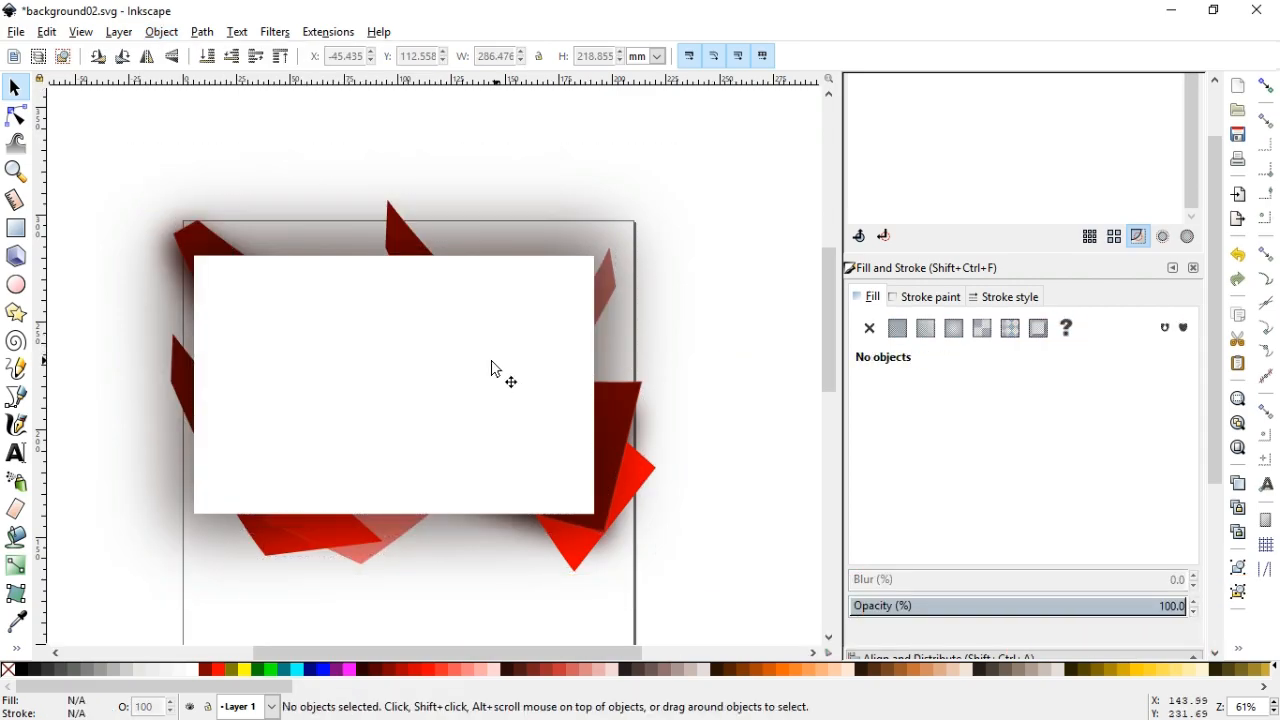
# Step: Clip the grouped artwork to the white rectangle's outline by setting the rectangle as the clipping path
pyautogui.click(489, 364)
pyautogui.keyDown('shift'); pyautogui.click(578, 543); pyautogui.keyUp('shift')
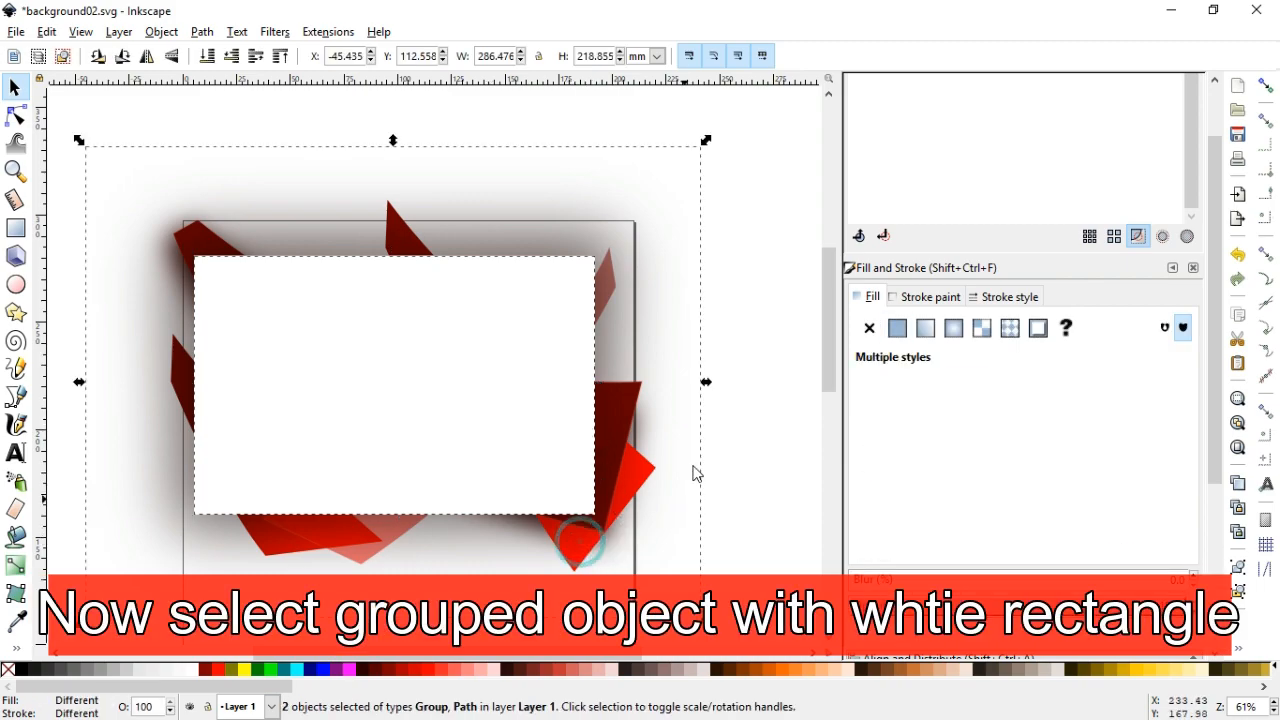
pyautogui.click(158, 33)
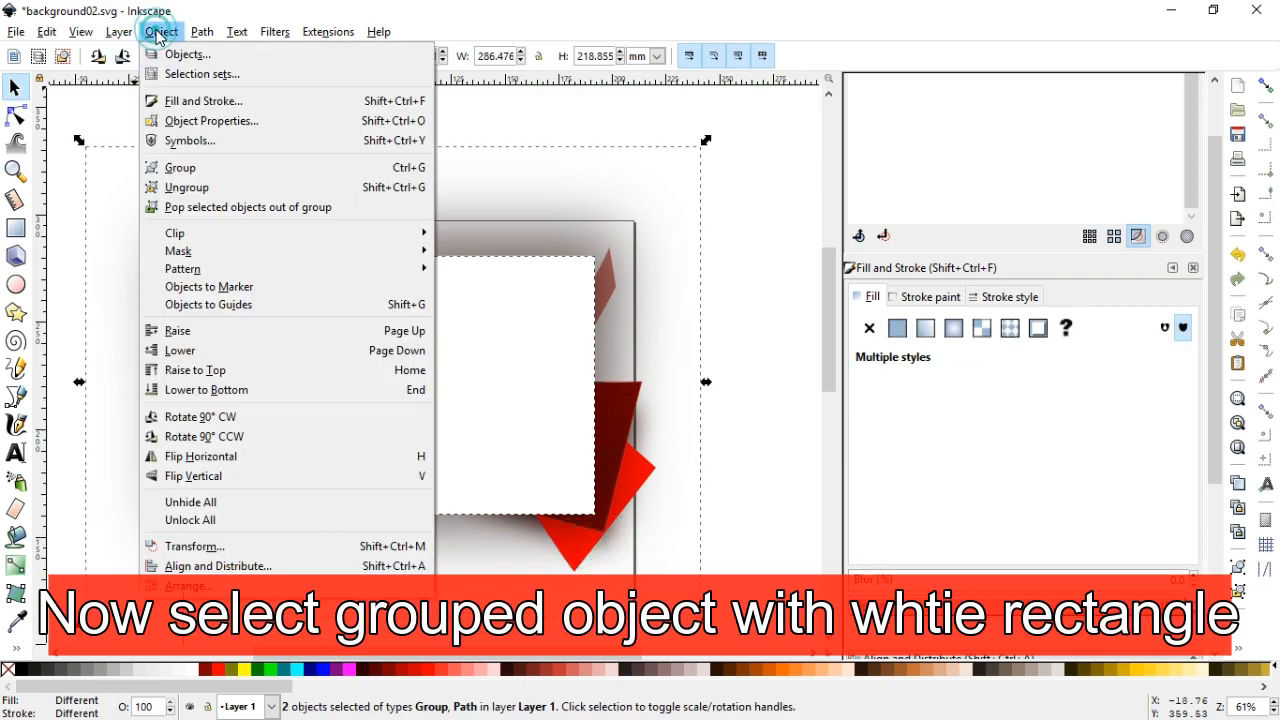
pyautogui.click(166, 232)
pyautogui.click(455, 237)
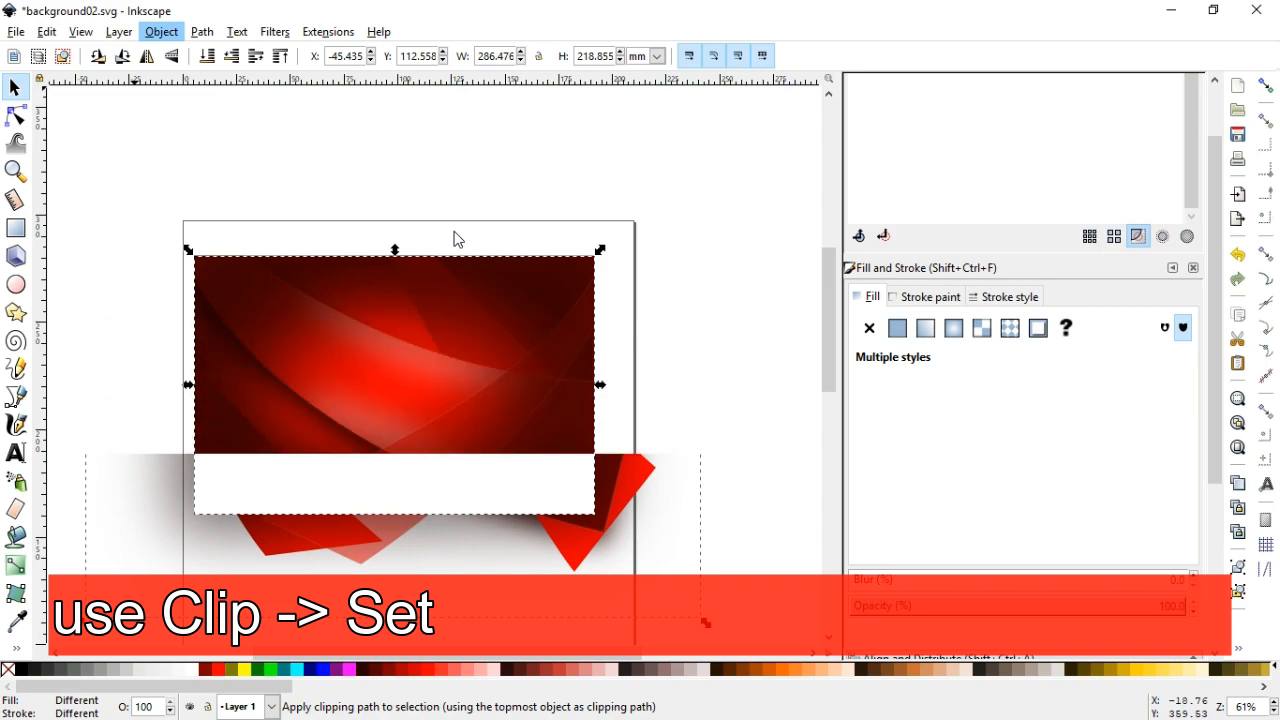
pyautogui.click(469, 173)
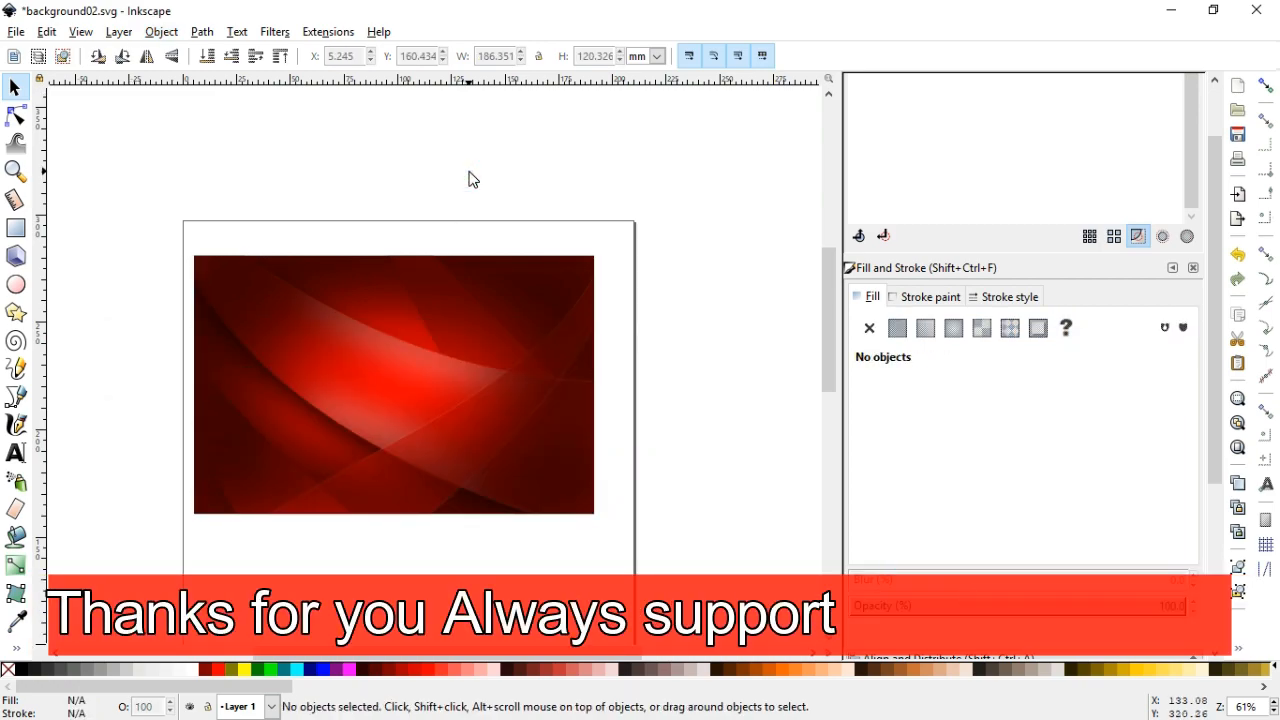